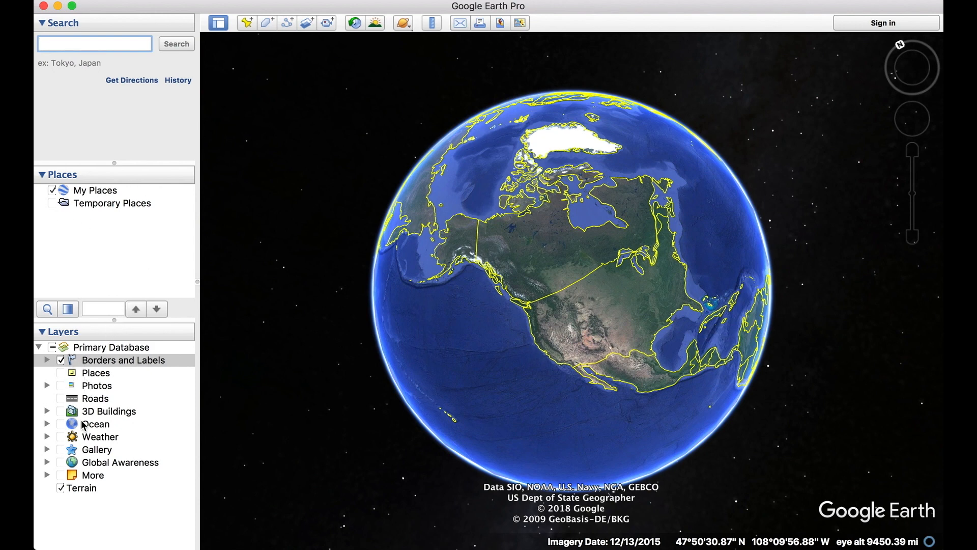
- Turn the Borders and Labels layer off and back on to compare the globe with and without outlines
left_click(61, 361)
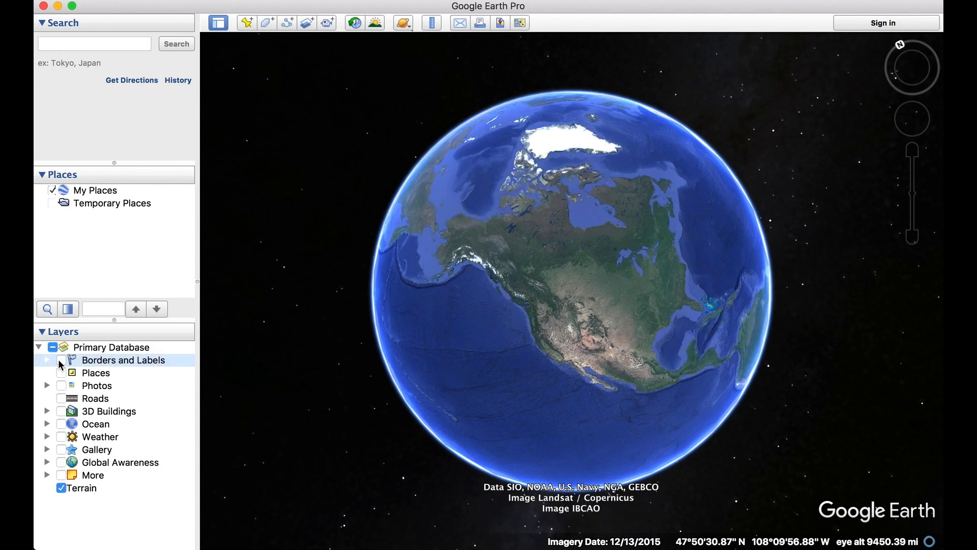
left_click(61, 360)
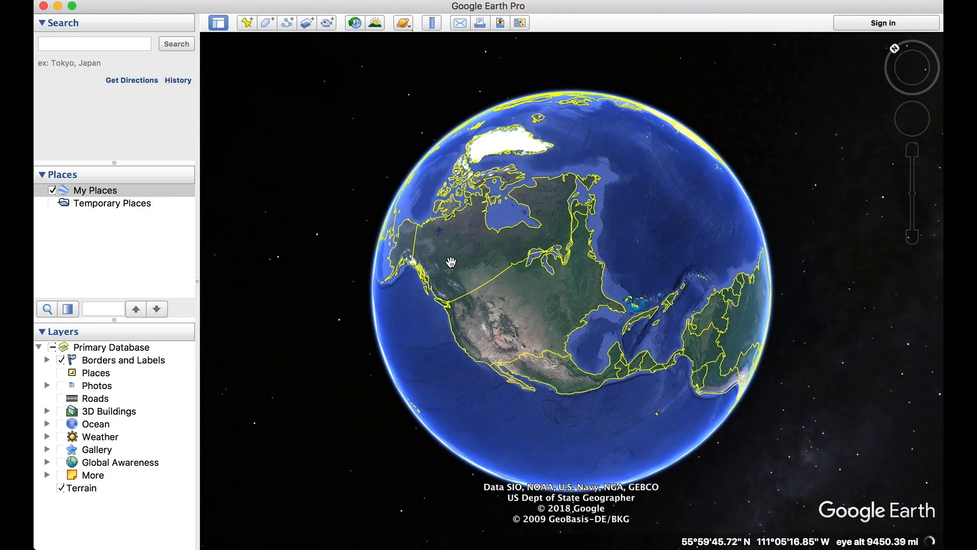
- Rotate the globe, change its heading and look direction with the navigation controls, and zoom in on the Canadian Arctic
key("Down")
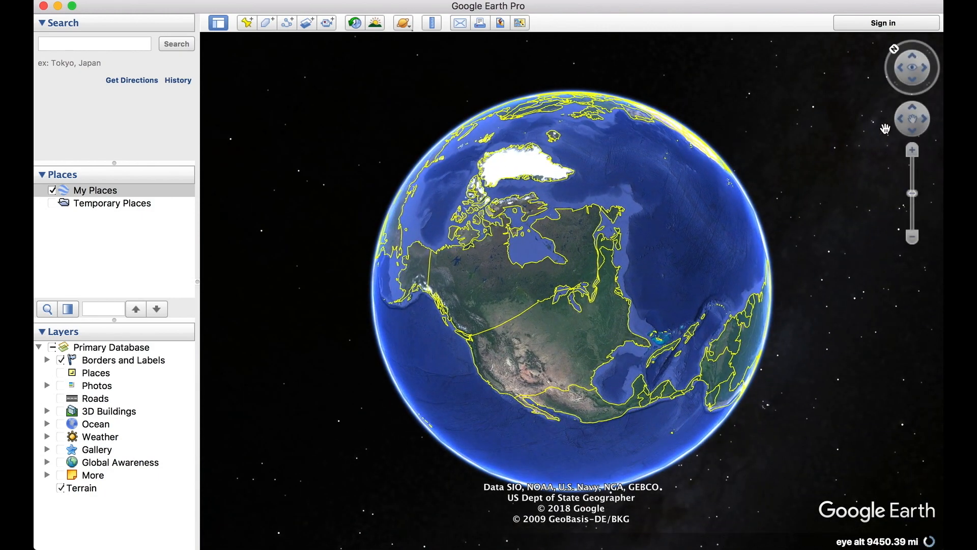
mouse_move(895, 51)
left_mouse_down()
mouse_move(926, 51)
mouse_move(892, 54)
mouse_move(914, 51)
mouse_move(916, 68)
left_mouse_up()
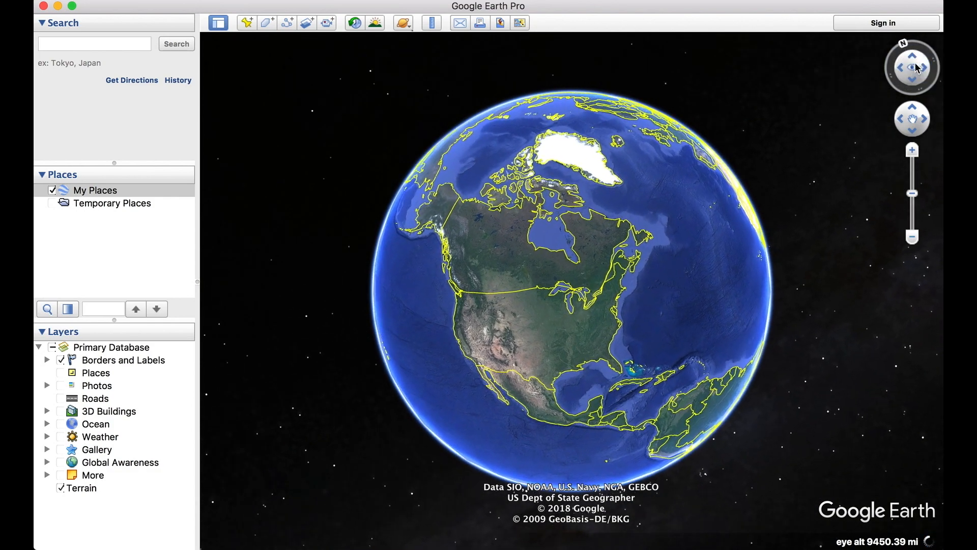
left_click(899, 69)
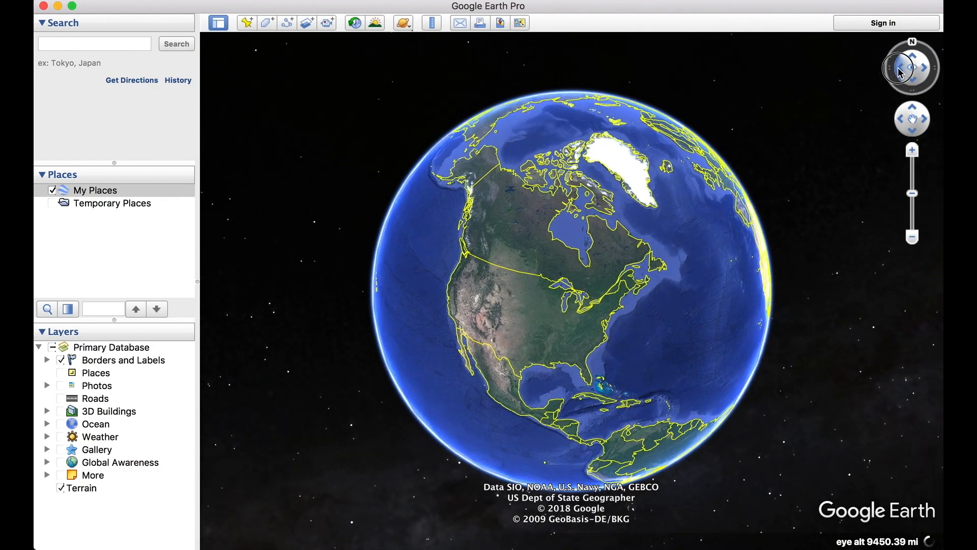
double_click(592, 168)
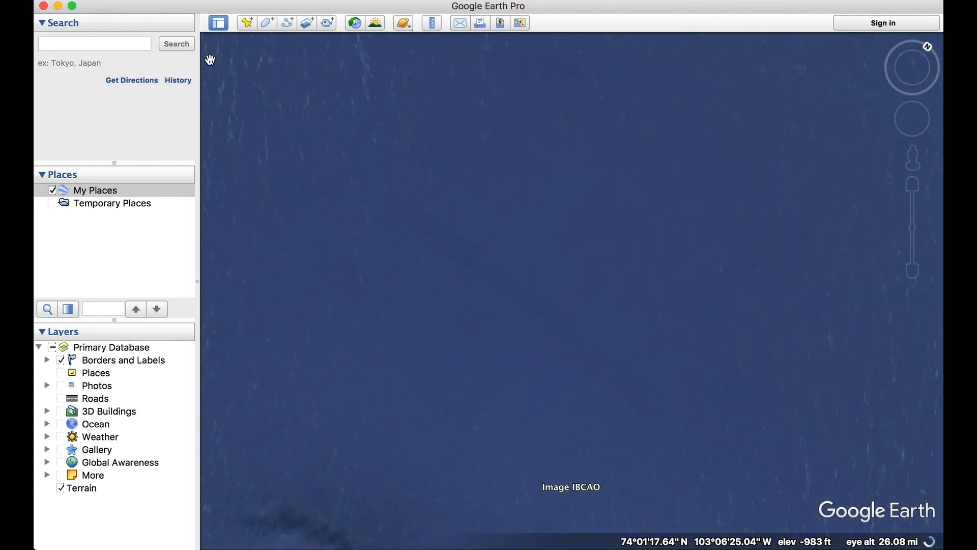
- Reset the view's tilt and compass, and zoom back out until North America fills the view
left_click(244, 0)
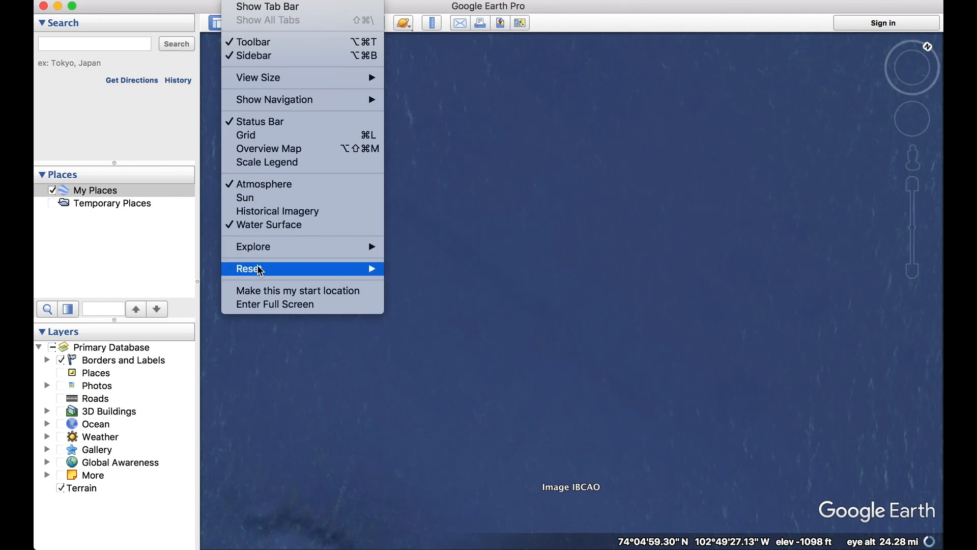
mouse_move(260, 270)
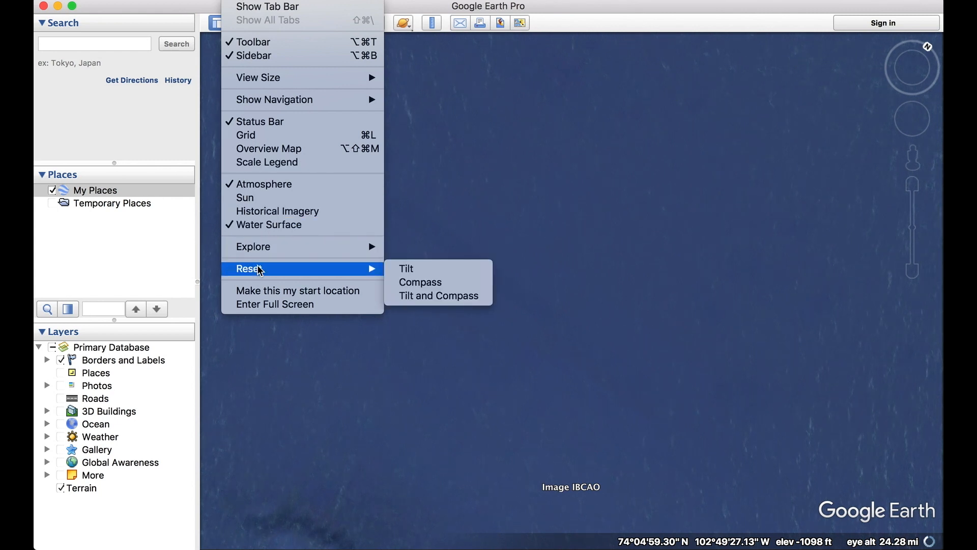
left_click(423, 296)
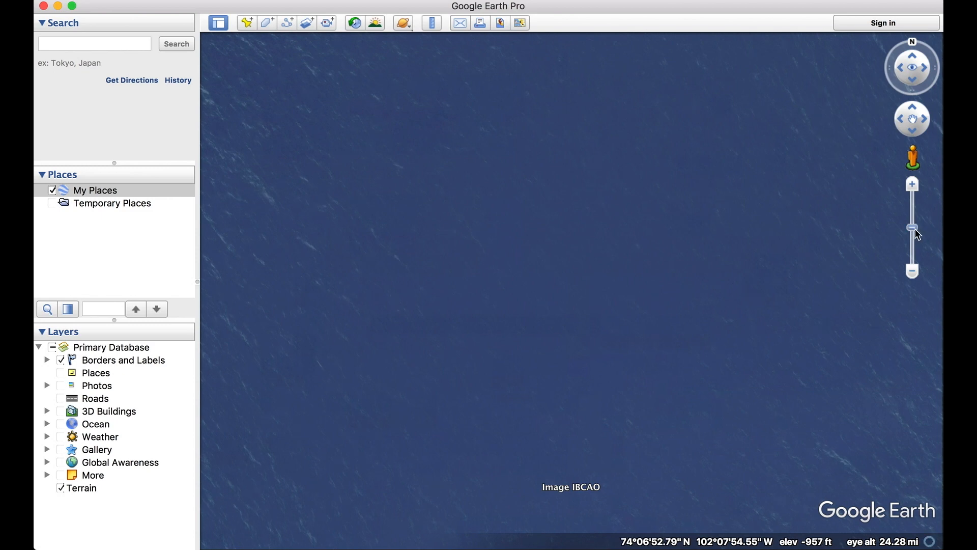
left_click_drag(913, 277, 913, 276)
left_click_drag(585, 325, 589, 182)
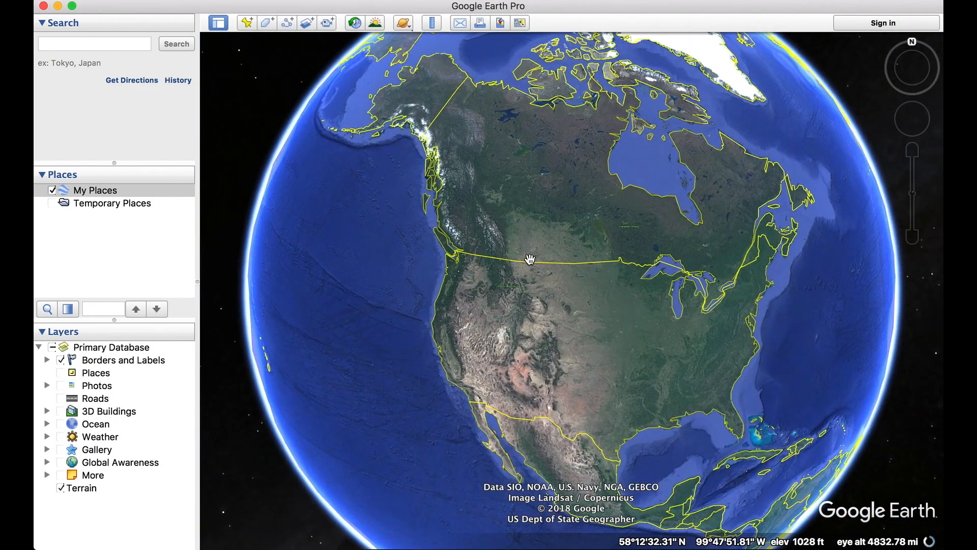
- Rotate and zoom the globe around North America, and turn the view back to north up
middle_click_drag(530, 265, 613, 264)
scroll(613, 264, "down", 3)
scroll(613, 264, "down", 6)
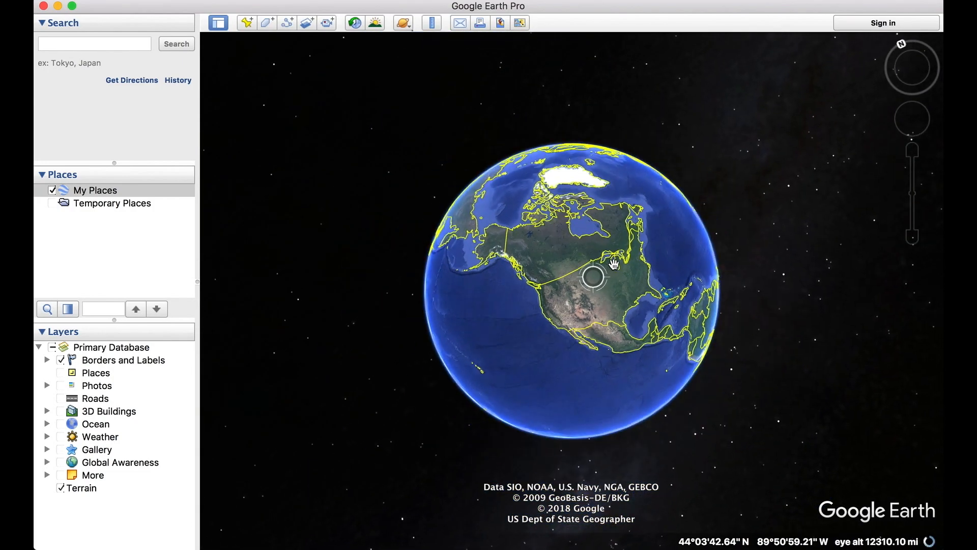
scroll(613, 264, "up", 6)
left_click_drag(535, 313, 655, 265)
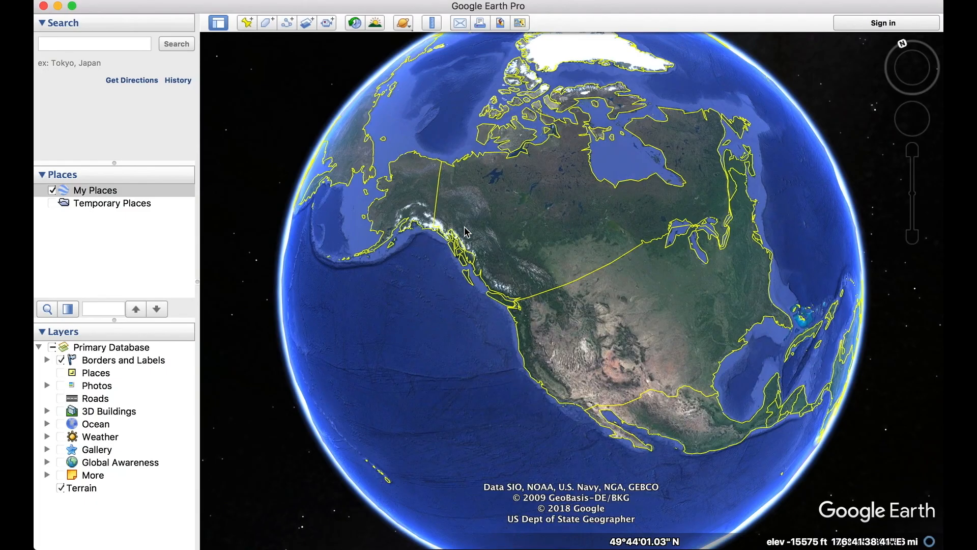
left_click_drag(594, 322, 582, 299)
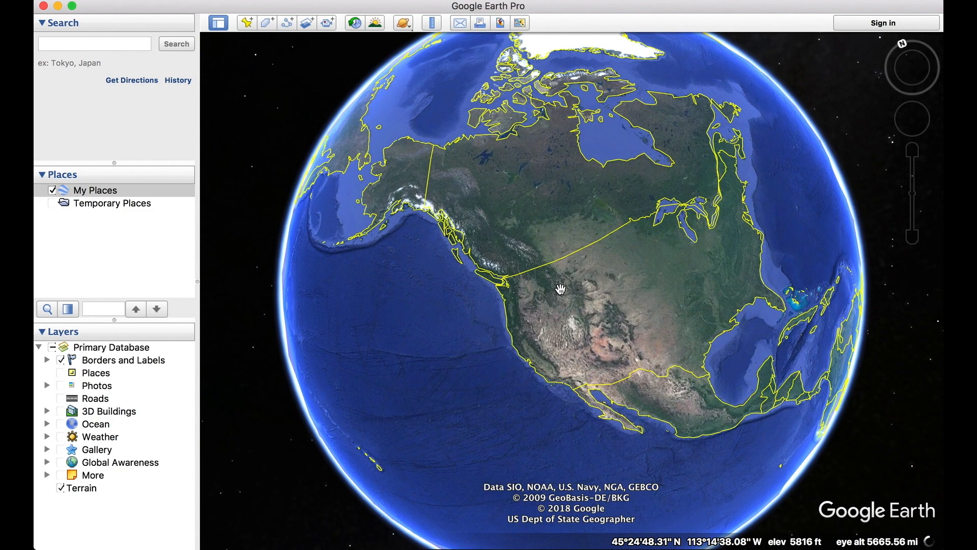
key("n")
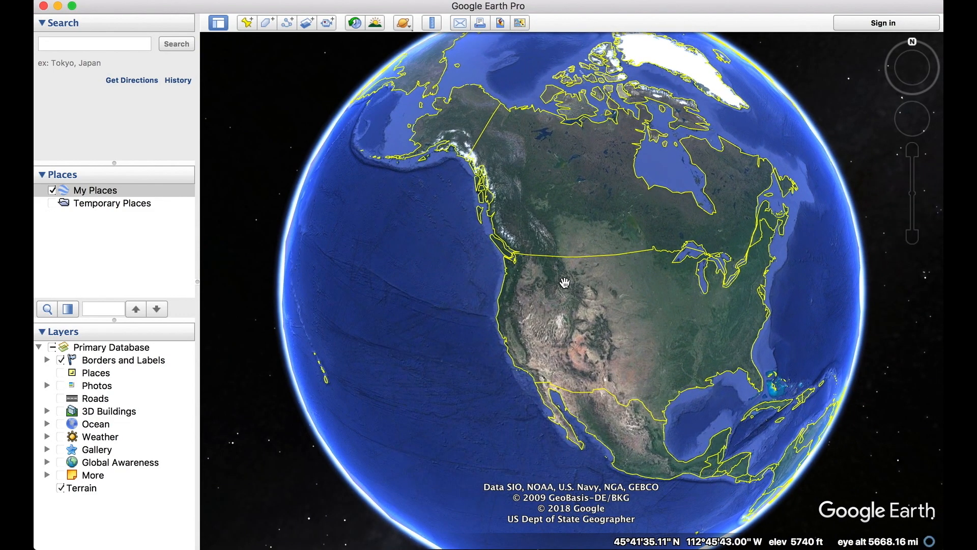
- Zoom in on the Rocky Mountains down to the Bitterroot Range near Missoula, Montana
scroll(565, 283, "up", 5)
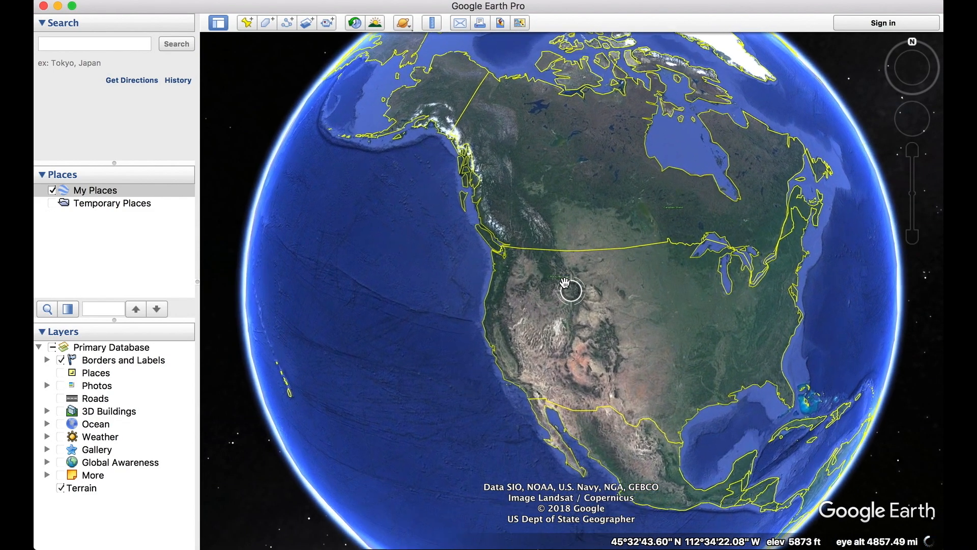
scroll(592, 298, "up", 5)
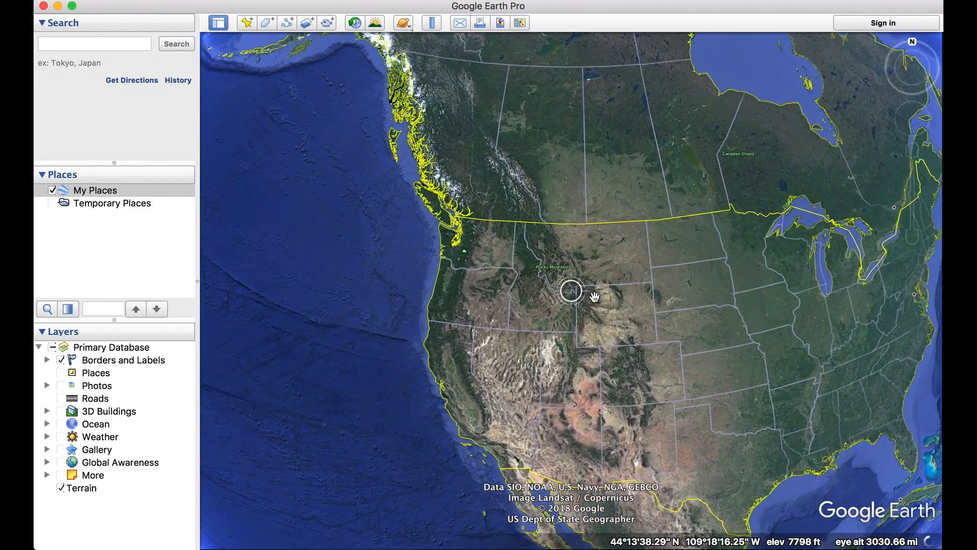
scroll(585, 294, "up", 5)
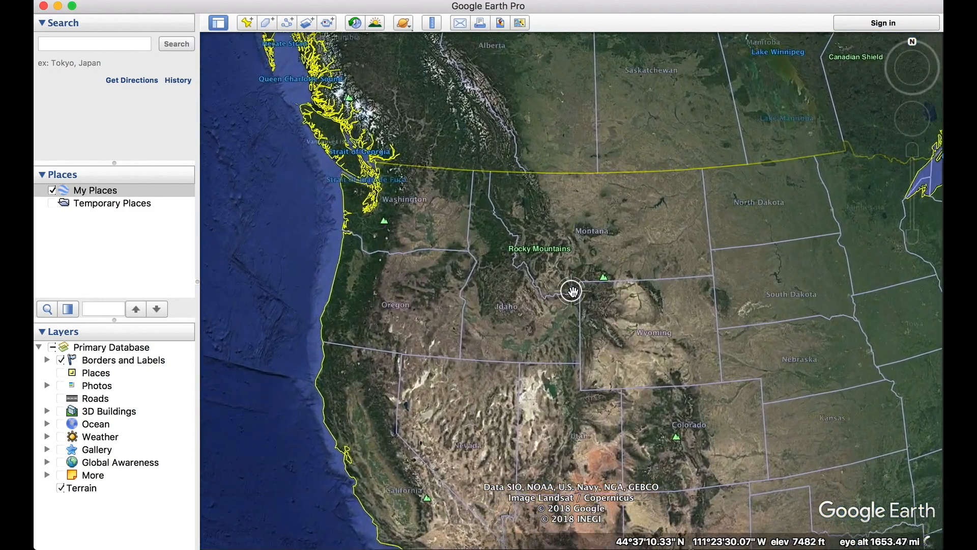
scroll(571, 291, "up", 4)
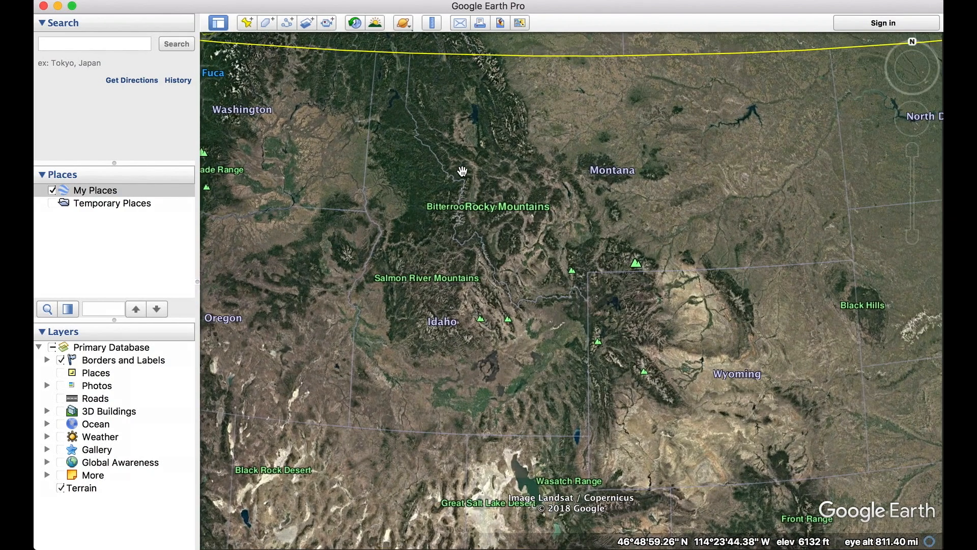
left_click_drag(469, 179, 554, 276)
scroll(554, 276, "up", 3)
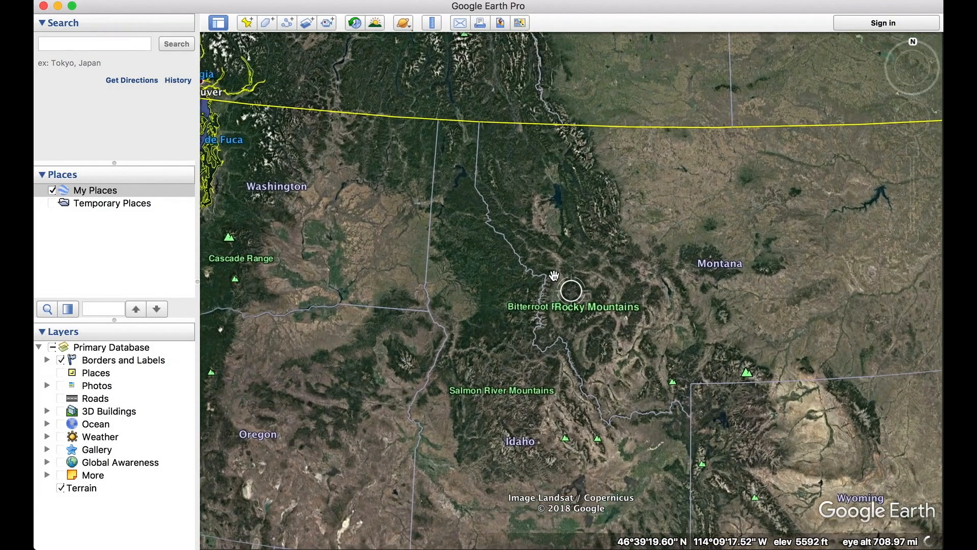
scroll(554, 277, "up", 3)
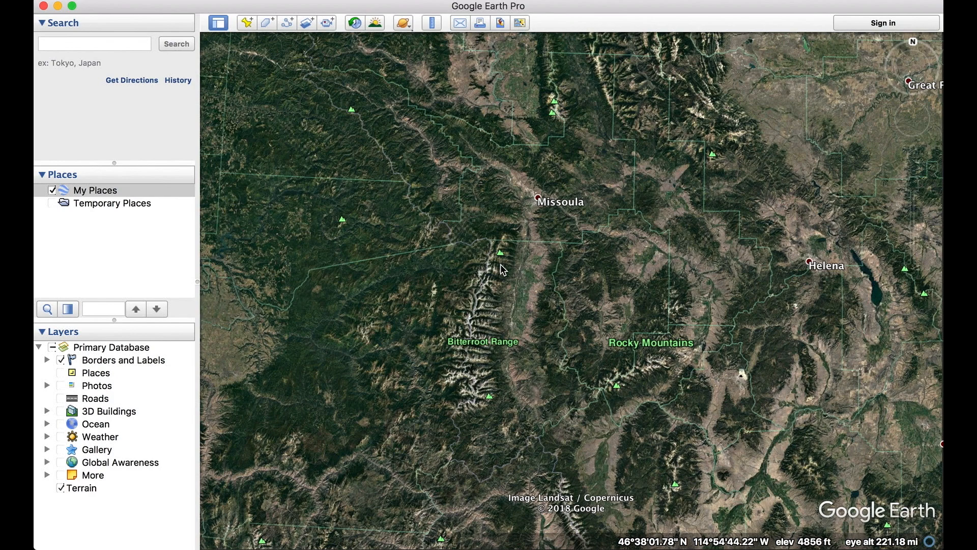
- Zoom out to the state level and pan across the western United States to center Nevada
scroll(528, 270, "down", 5)
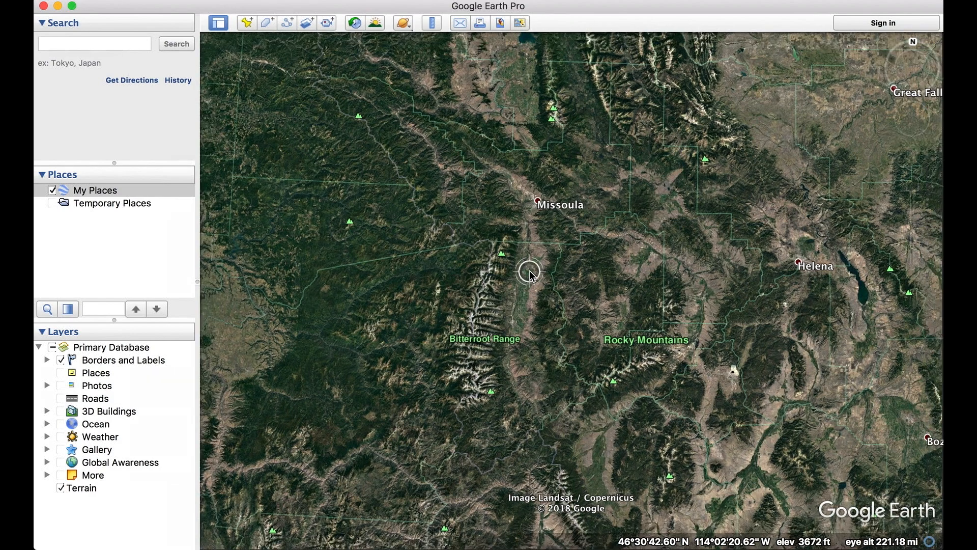
scroll(530, 275, "down", 3)
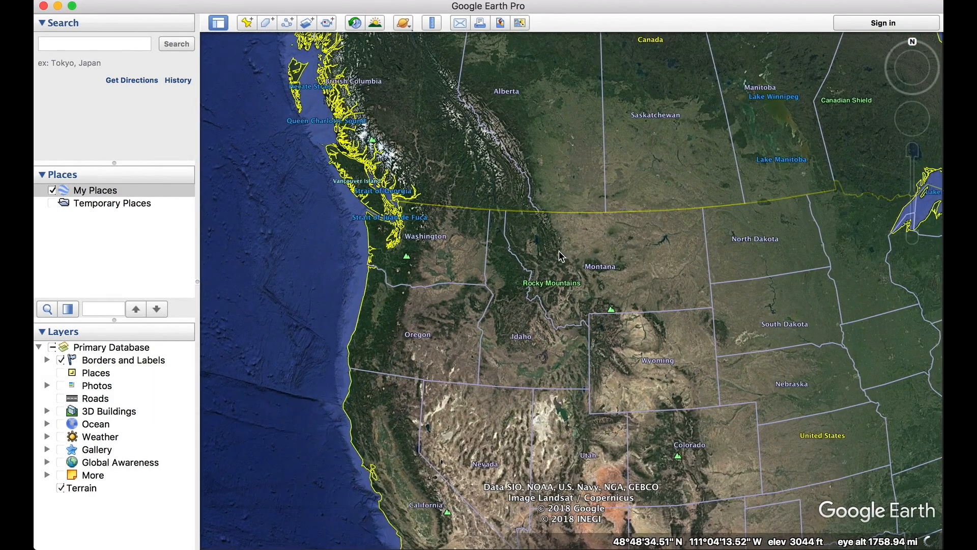
left_click_drag(284, 312, 443, 312)
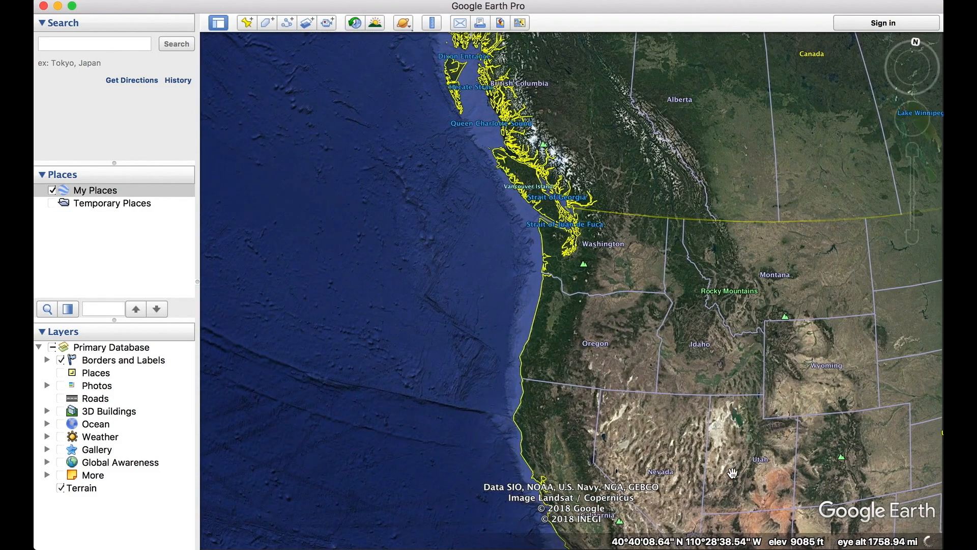
left_click_drag(726, 428, 522, 394)
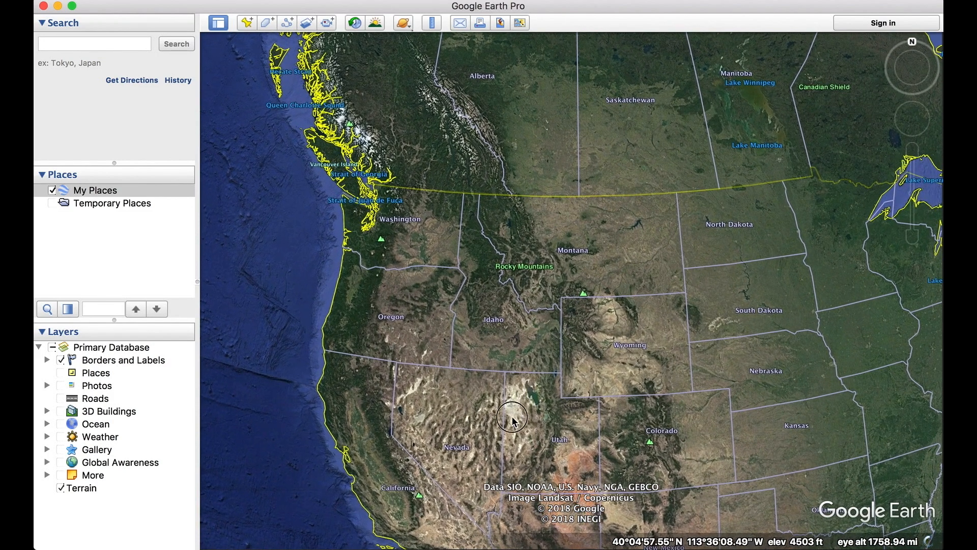
left_click_drag(512, 420, 612, 323)
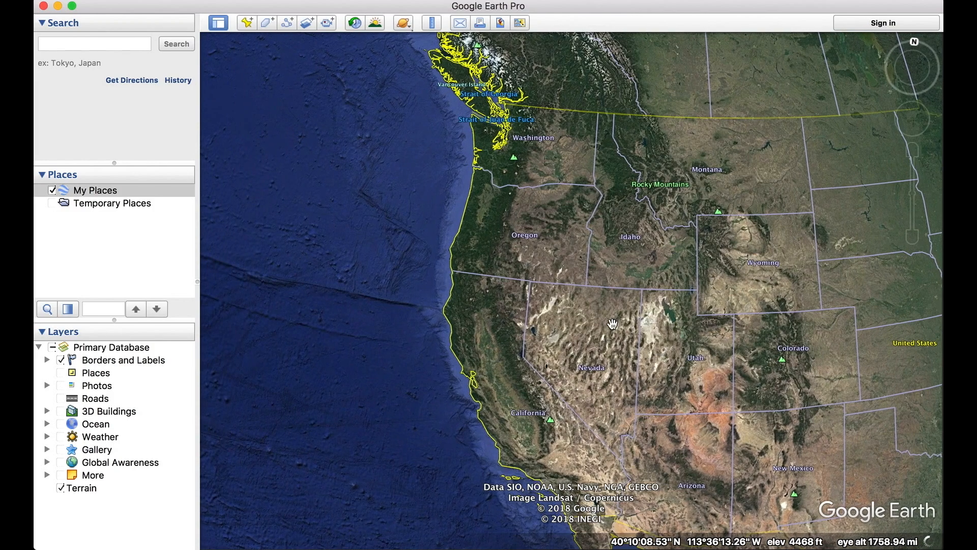
- Zoom in on the Black Rock Desert in northwestern Nevada and examine its pale surface
double_click(547, 314)
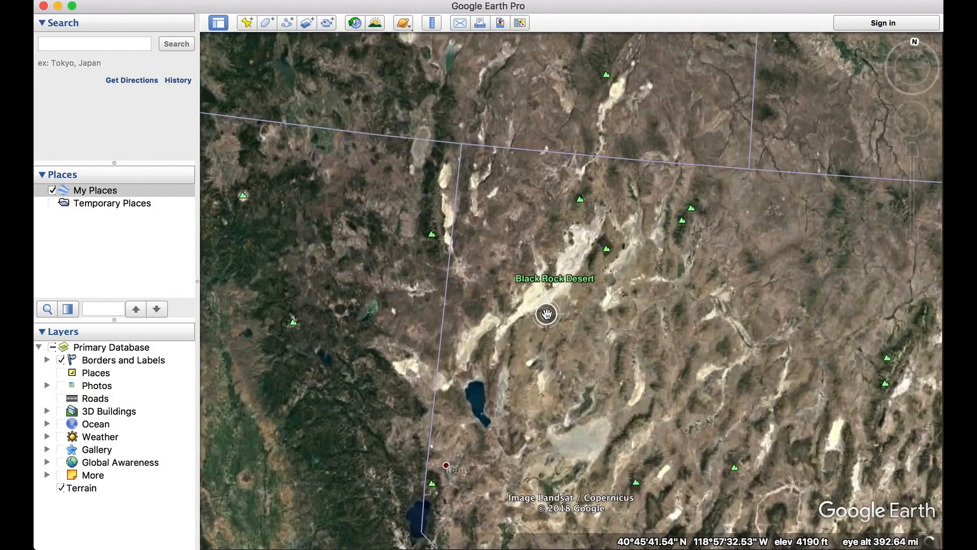
double_click(497, 317)
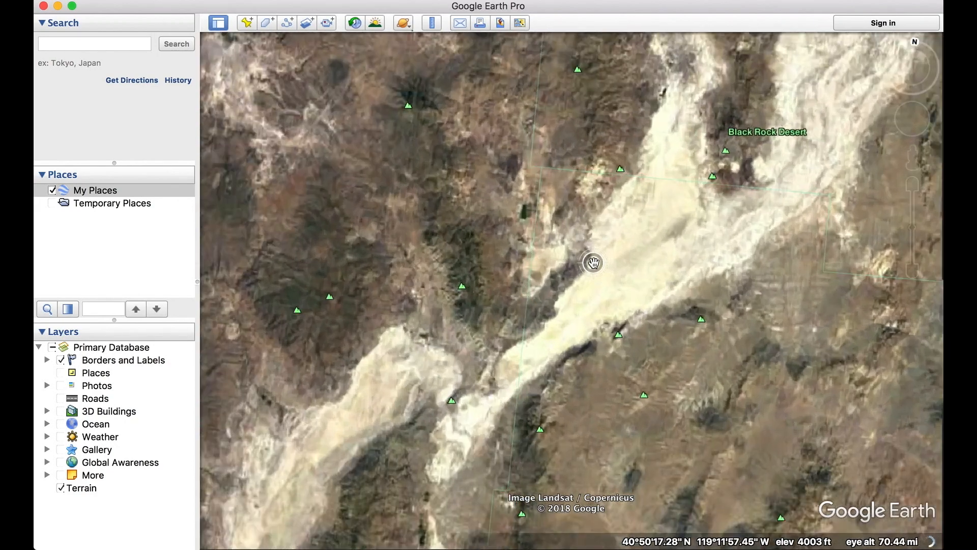
double_click(594, 262)
left_click_drag(762, 252, 621, 229)
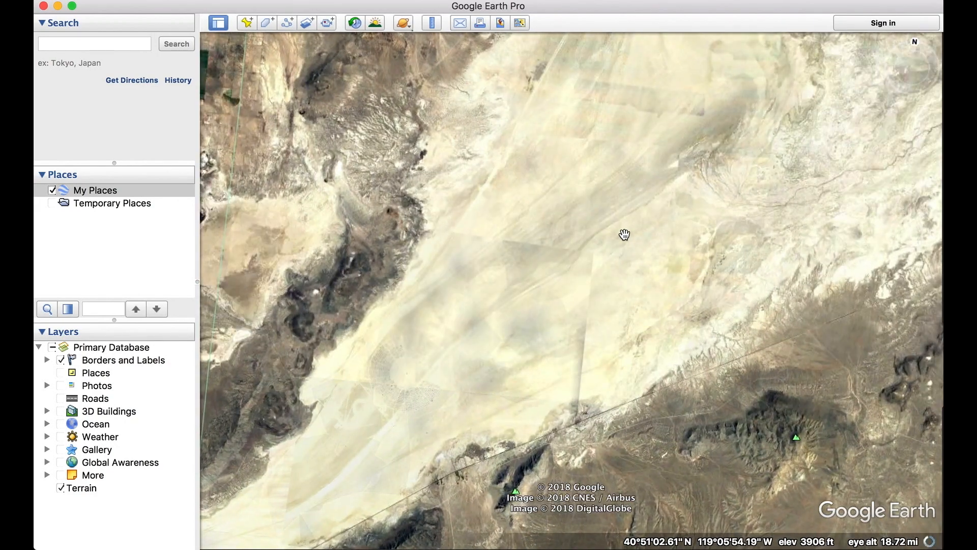
scroll(623, 233, "up", 3)
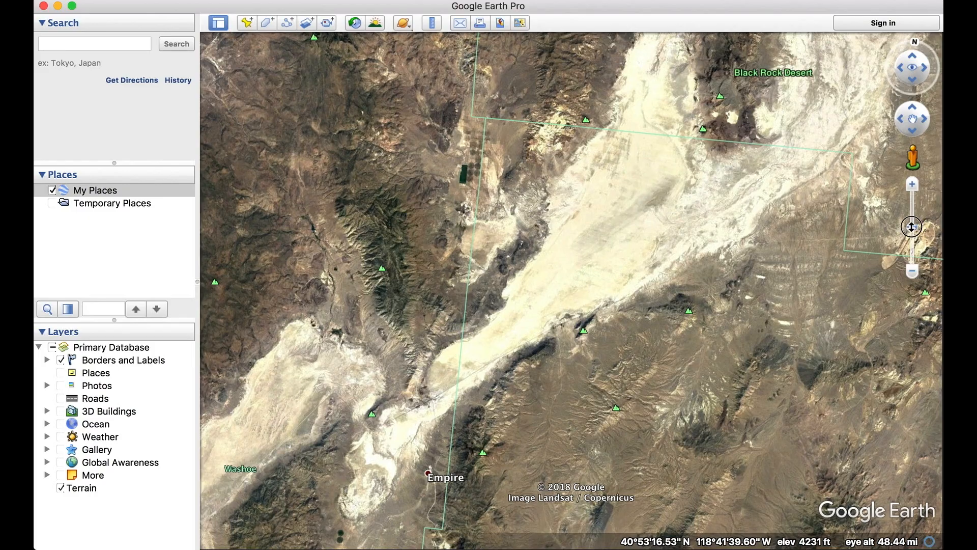
- Zoom out to the whole of North America, and switch the Borders and Labels layer off and on again
left_click_drag(911, 226, 911, 281)
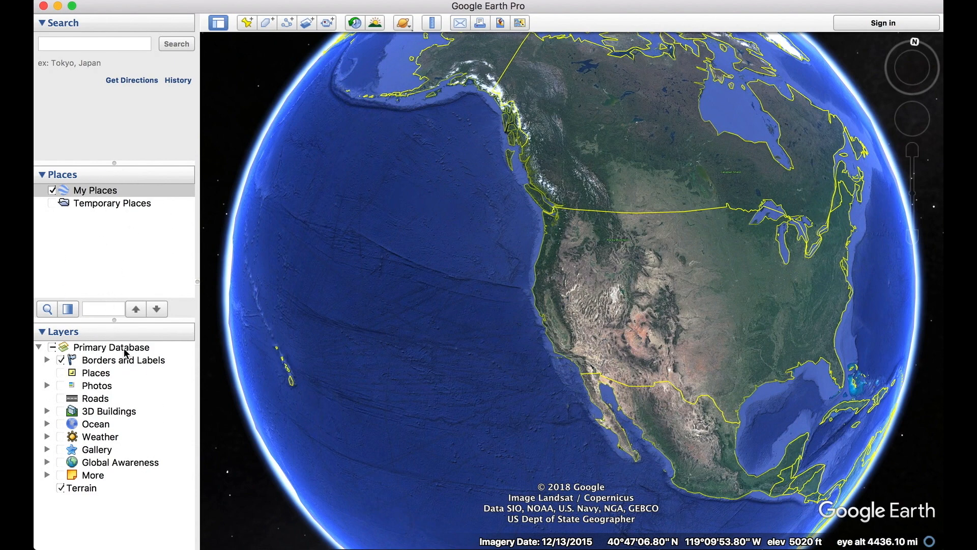
left_click_drag(598, 222, 576, 275)
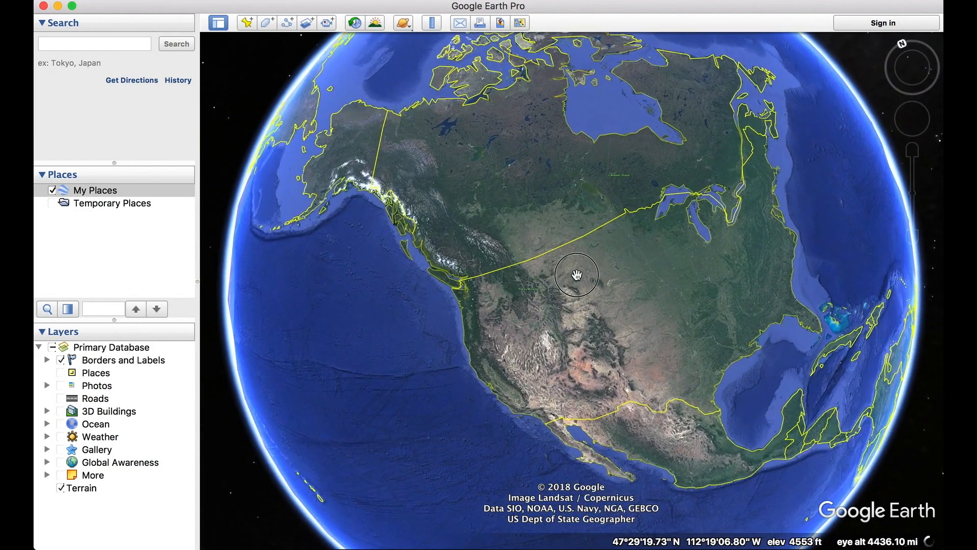
left_click(62, 360)
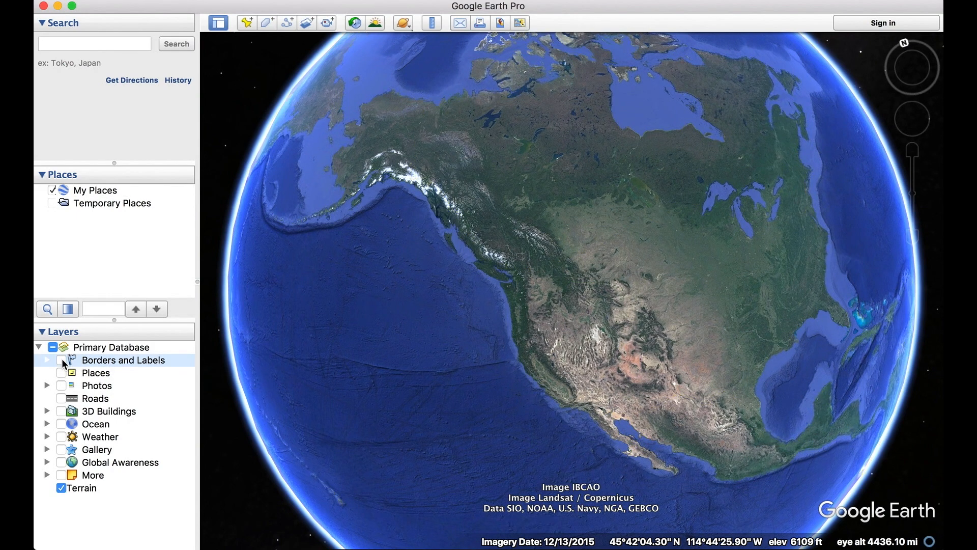
left_click(62, 360)
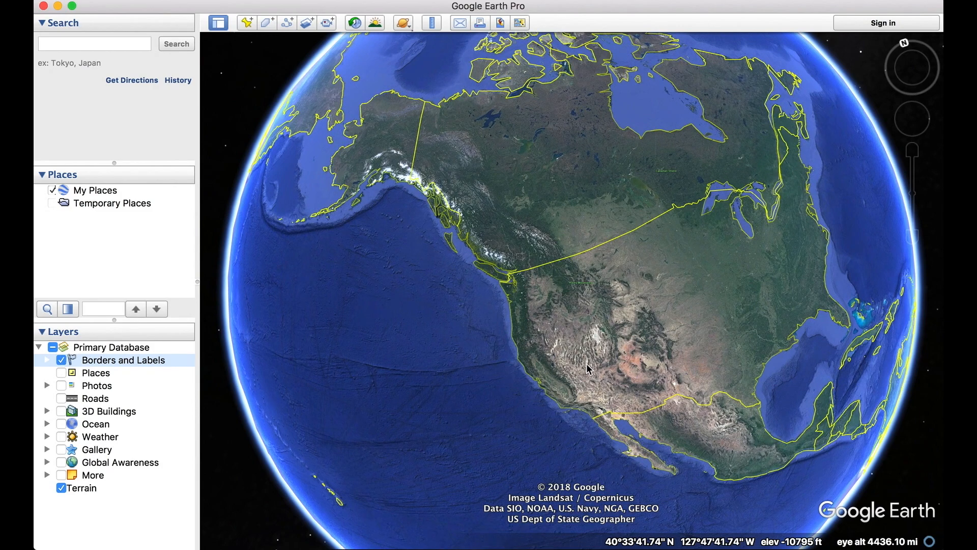
- Zoom in on the western United States, pan north to Montana, and switch the Borders and Labels layer off and on again
scroll(584, 363, "up", 10)
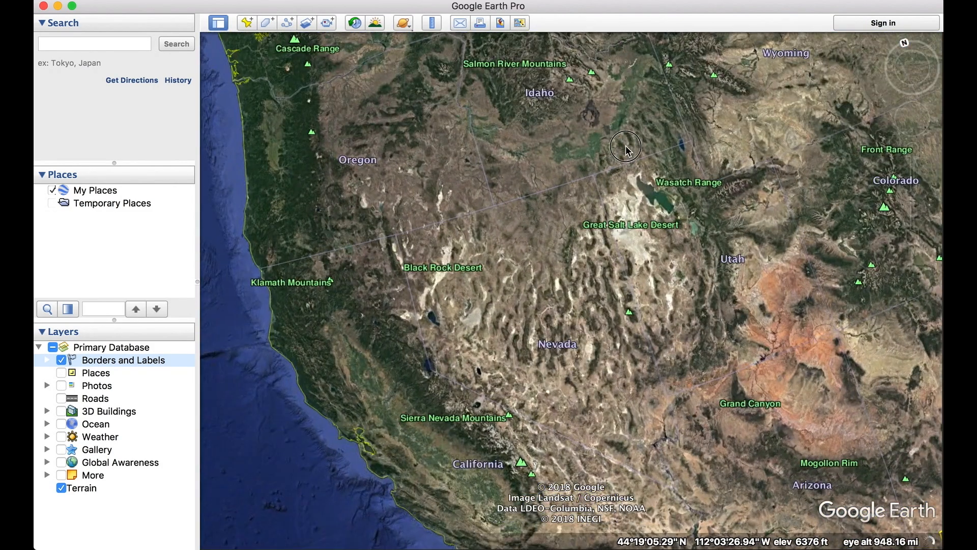
left_click_drag(626, 150, 593, 407)
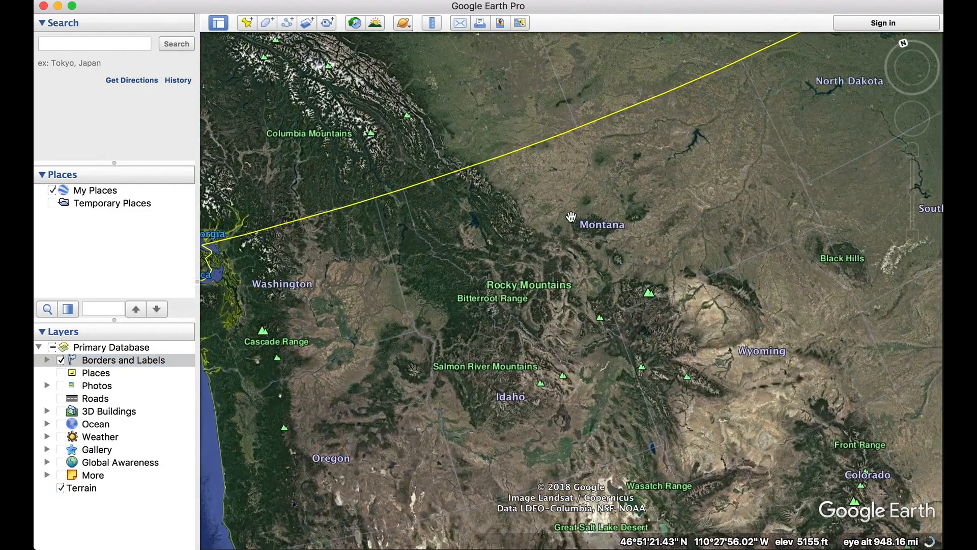
left_click_drag(718, 178, 753, 220)
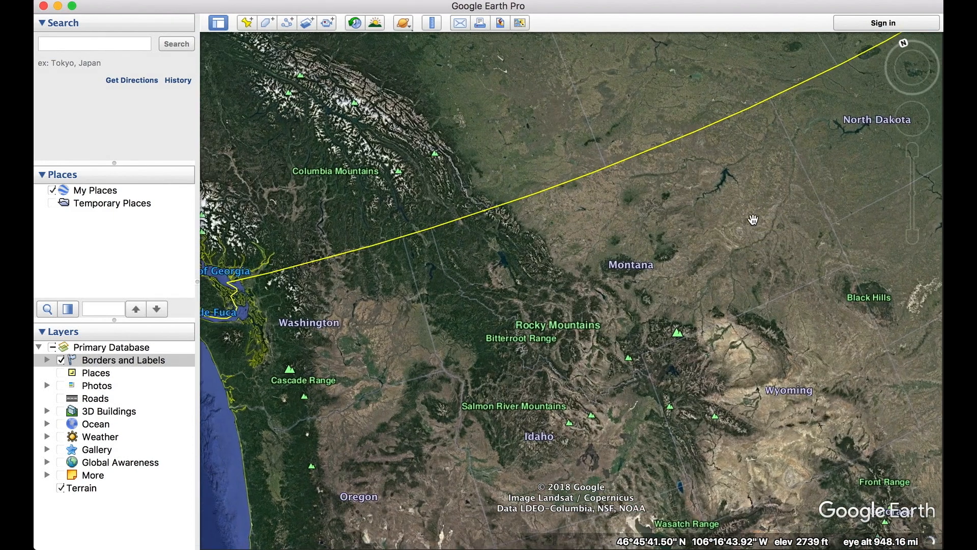
left_click(60, 360)
left_click(61, 360)
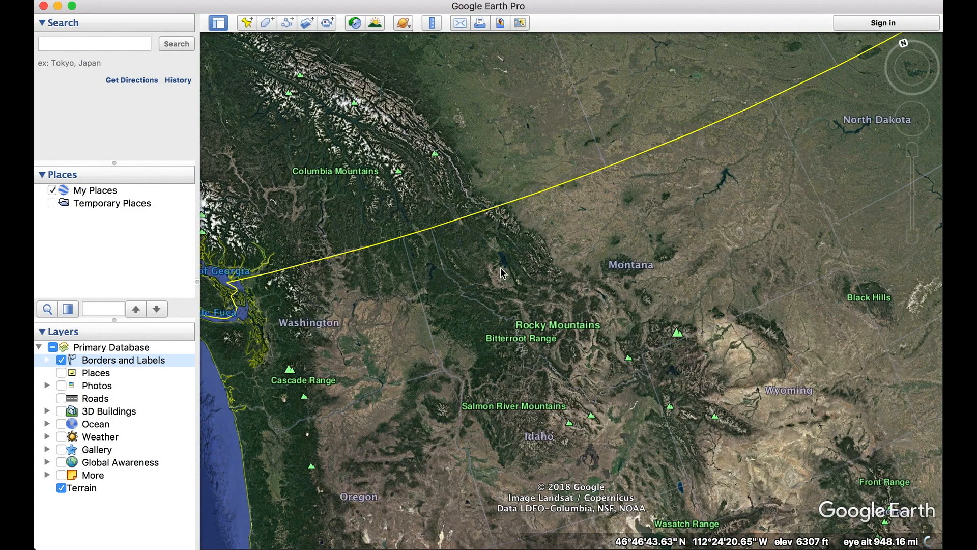
- Over the Pacific Northwest, expand Borders and Labels, toggle its Borders and Labels sublayers off and on in turn, and collapse the group
left_click_drag(450, 364, 565, 354)
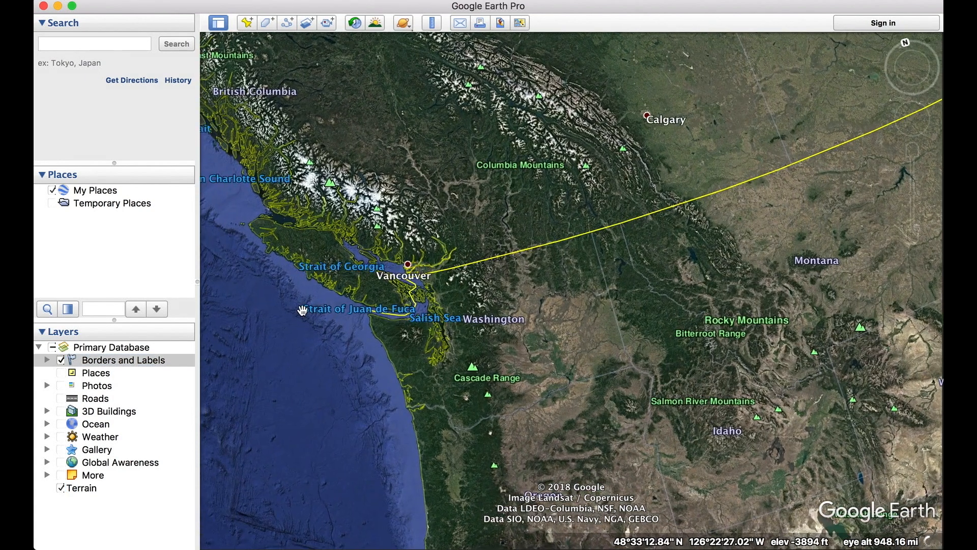
left_click_drag(388, 344, 467, 356)
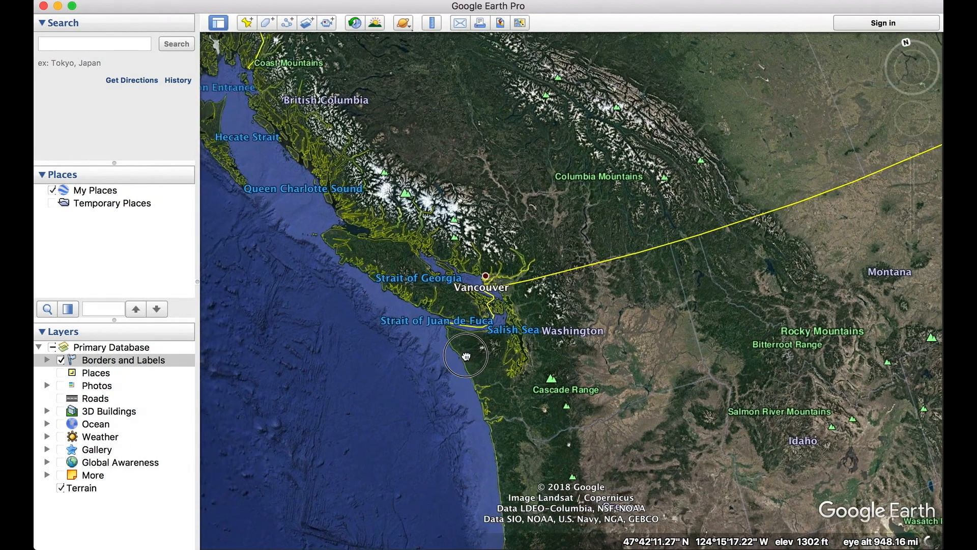
left_click_drag(628, 356, 560, 326)
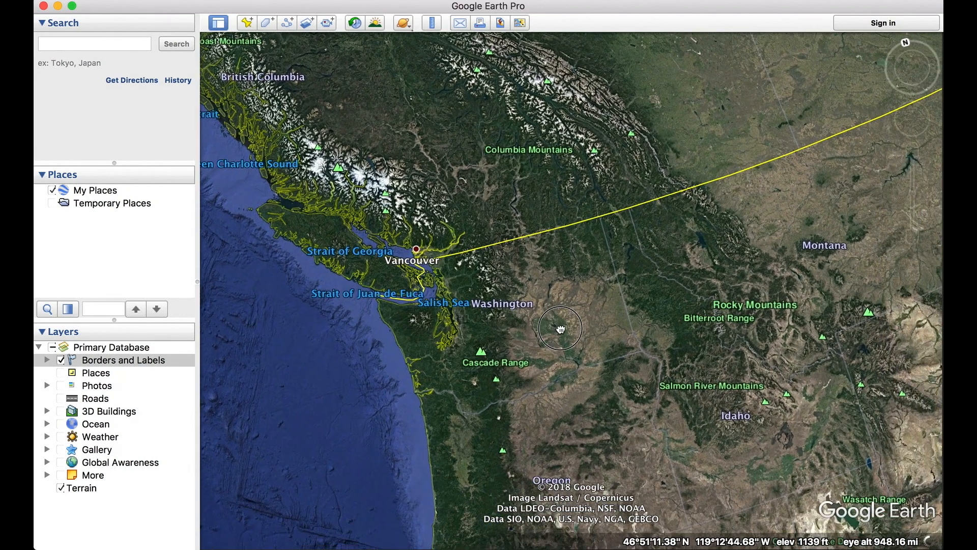
left_click(46, 360)
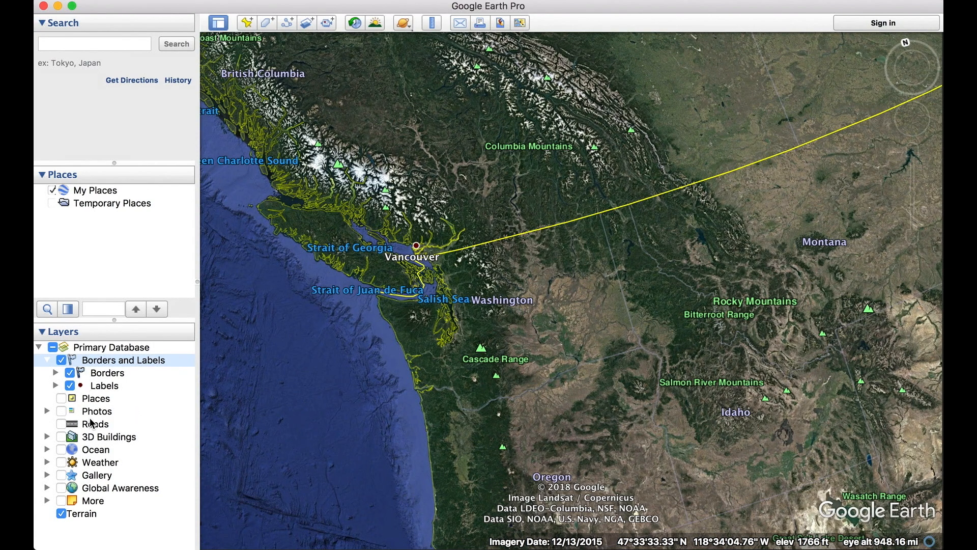
left_click(70, 373)
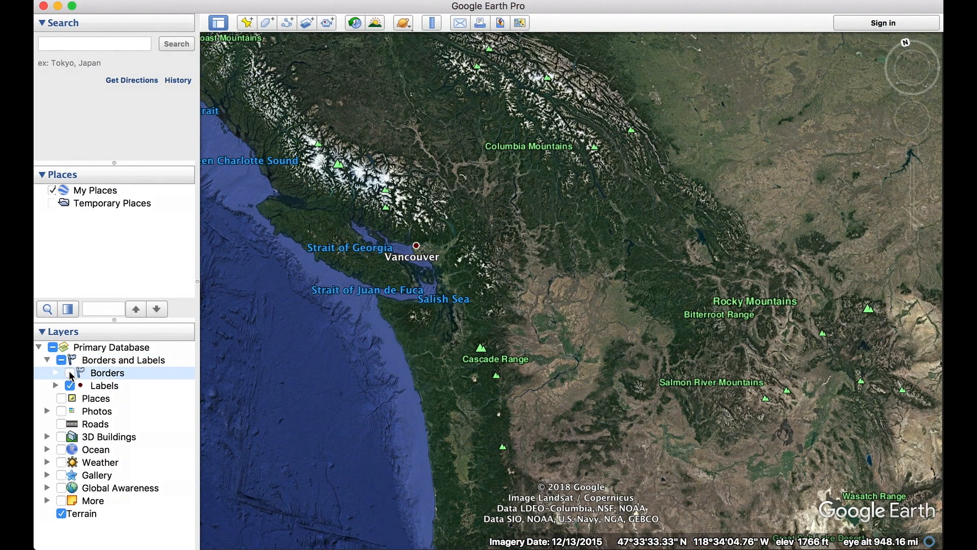
left_click(70, 373)
left_click(70, 385)
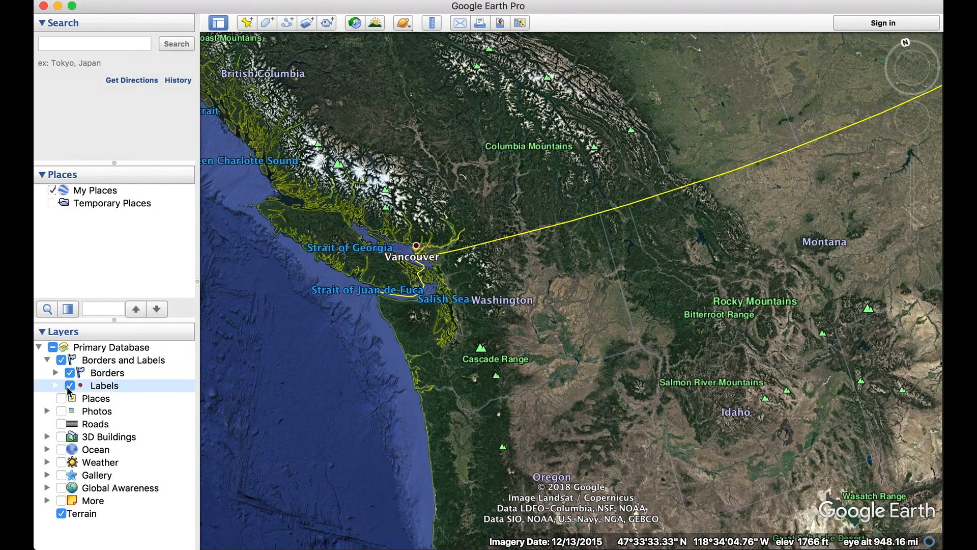
left_click(70, 386)
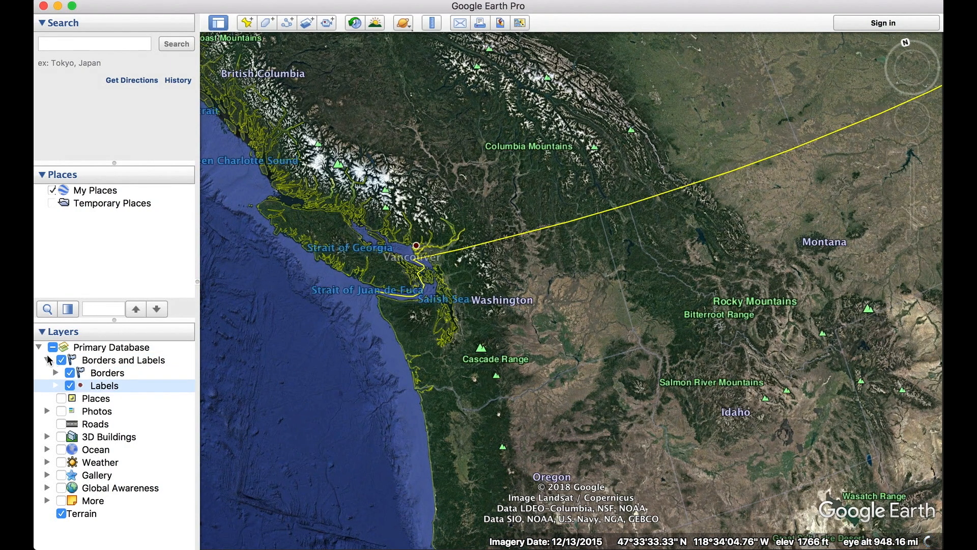
left_click(47, 360)
- Hide Borders and Labels, zoom out to North America and back to the Pacific Northwest, and show the layer again
left_click(61, 360)
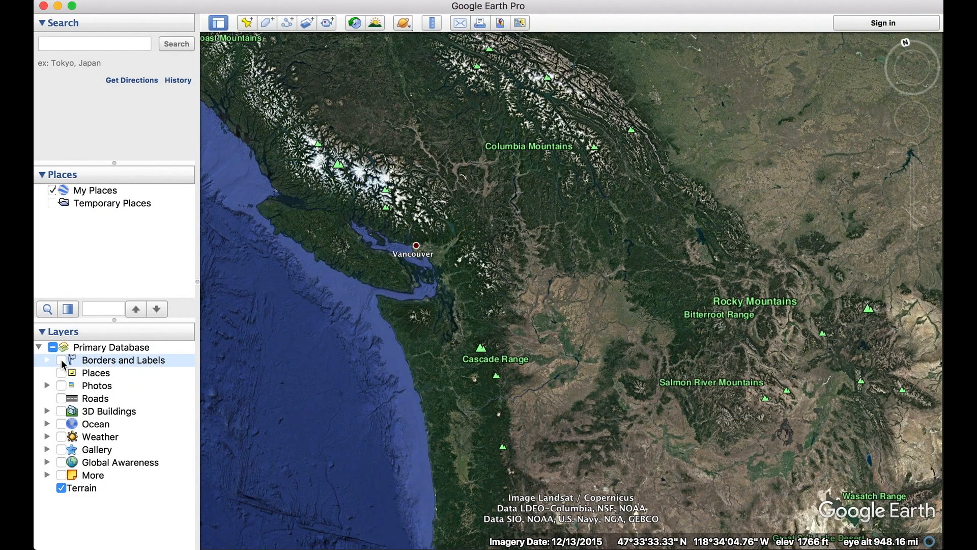
scroll(608, 293, "down", 3)
scroll(609, 294, "down", 3)
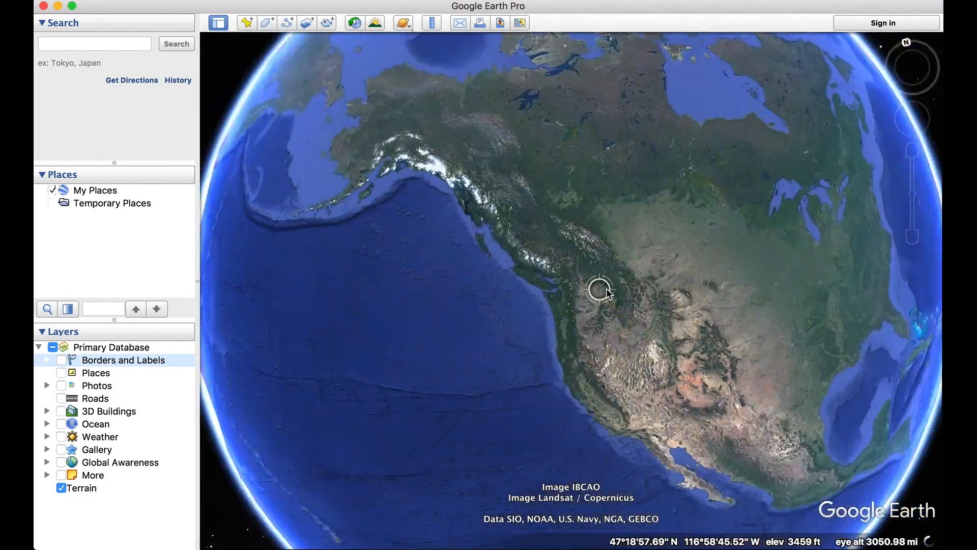
scroll(609, 293, "up", 5)
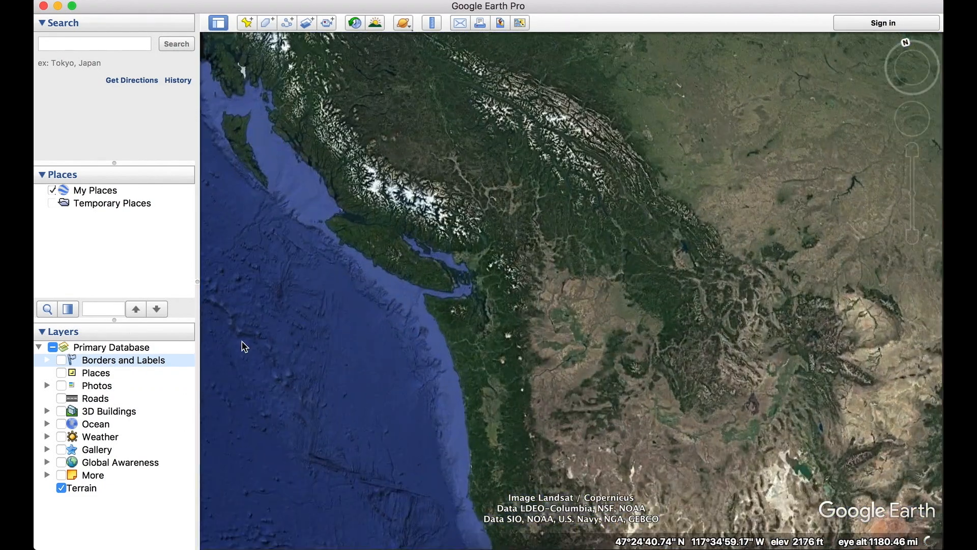
left_click(61, 360)
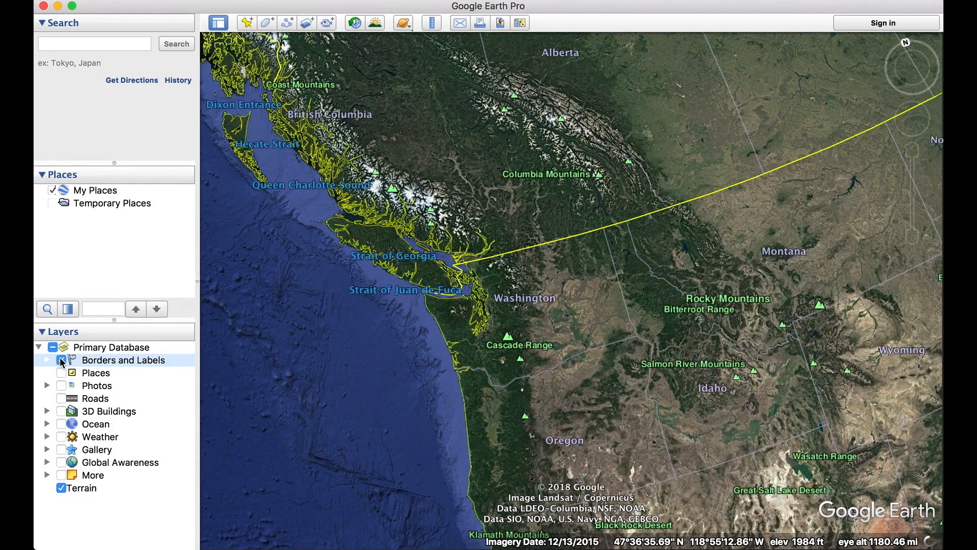
- Expand the More layer group, select Parks/Recreation Areas, and widen the sidebar so the full layer names fit
left_click(46, 476)
scroll(130, 448, "down", 3)
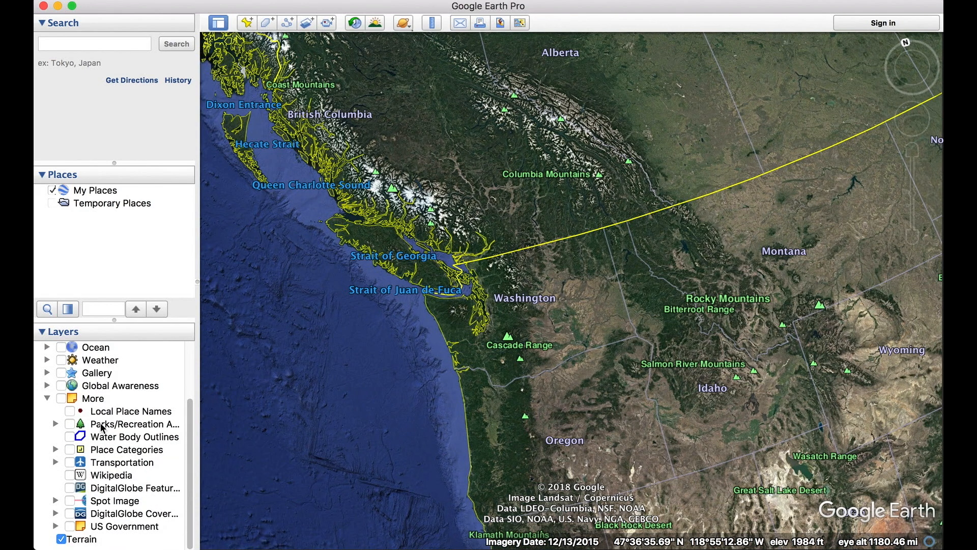
left_click(102, 427)
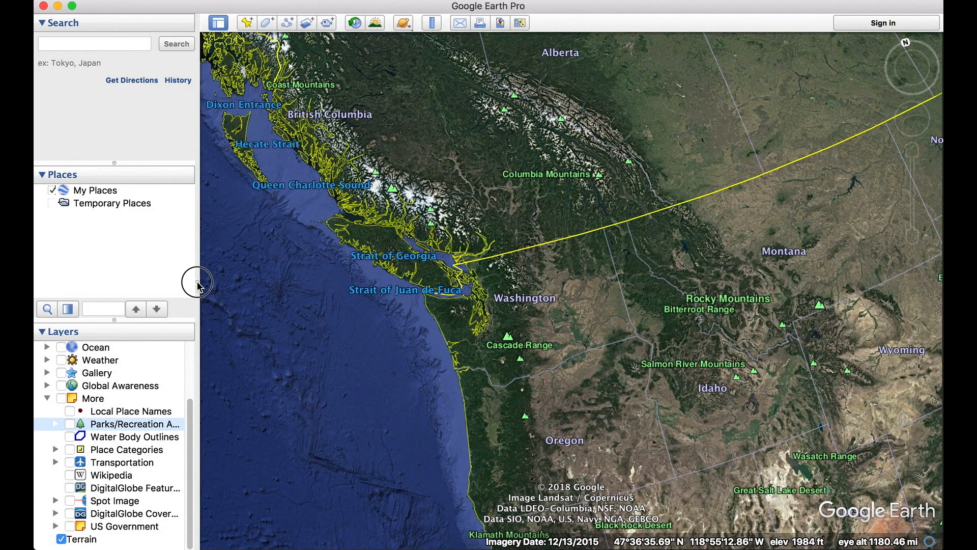
left_click_drag(197, 285, 239, 281)
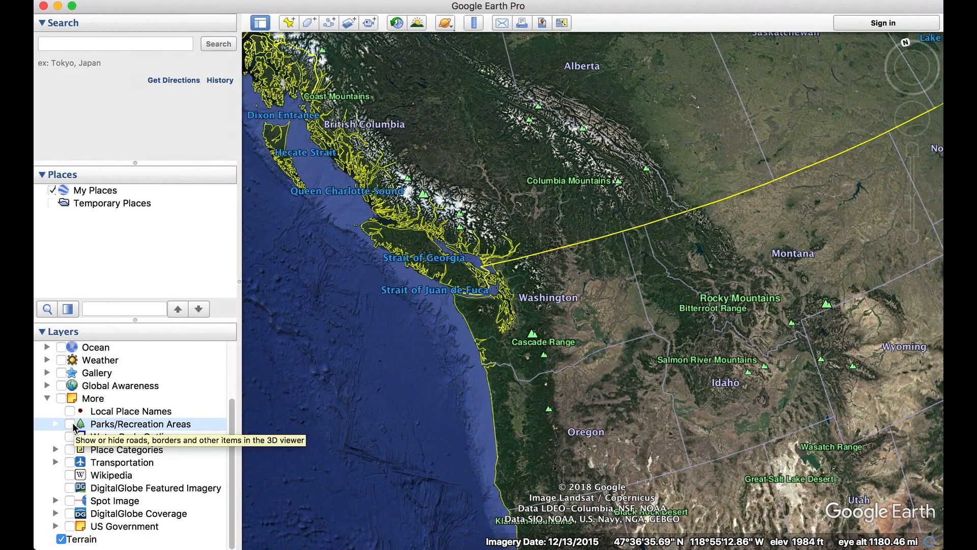
- Switch off Borders and Labels, switch on Parks/Recreation Areas, and zoom in on the parks and forests of western Montana
scroll(89, 366, "up", 3)
scroll(89, 367, "up", 1)
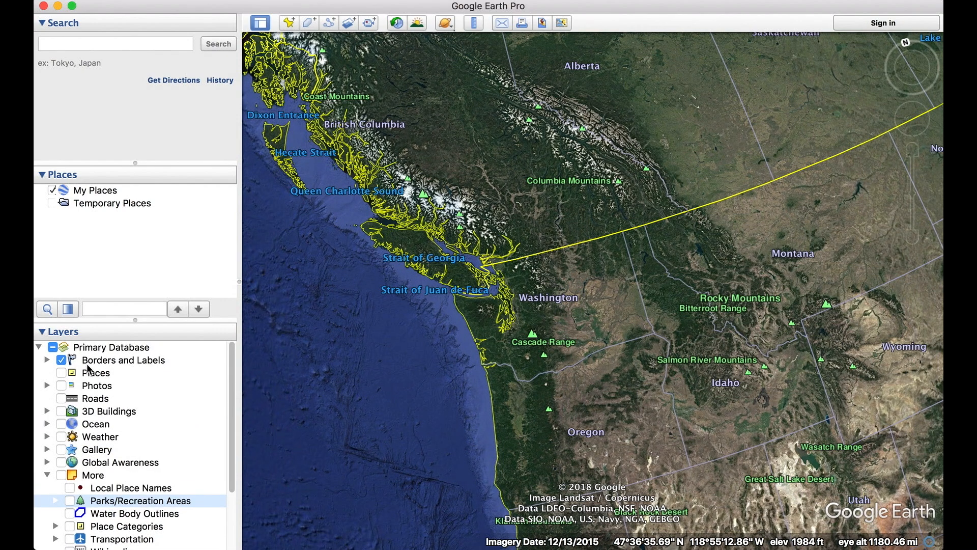
left_click(62, 361)
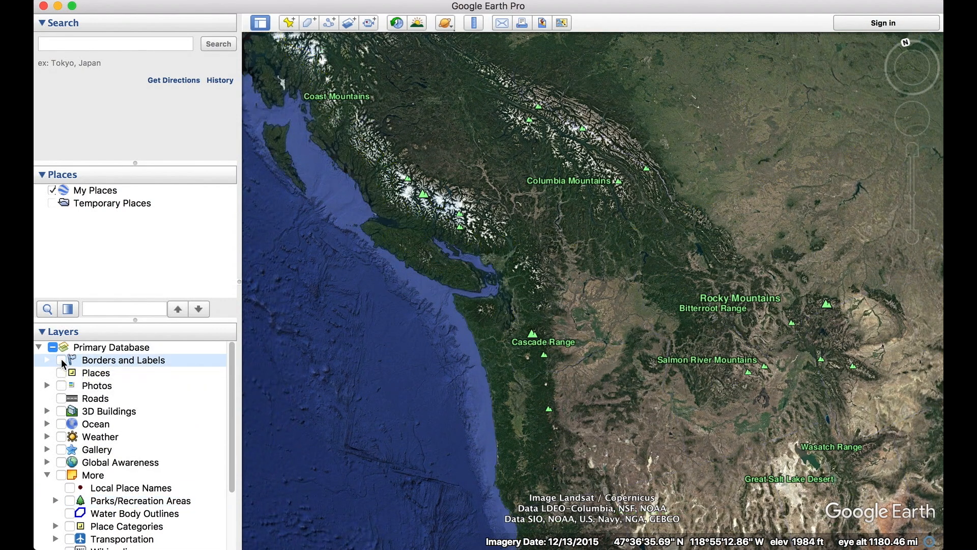
left_click(68, 499)
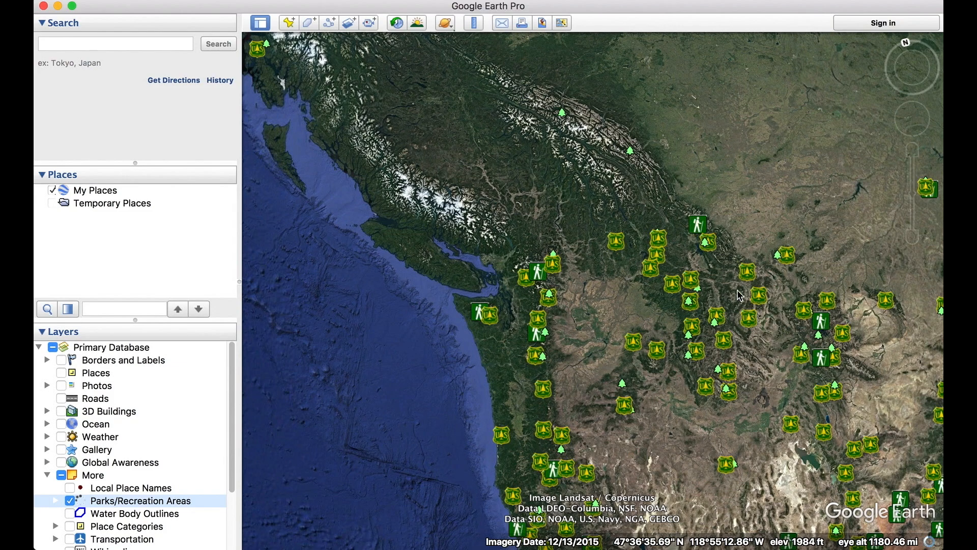
scroll(727, 306, "down", 5)
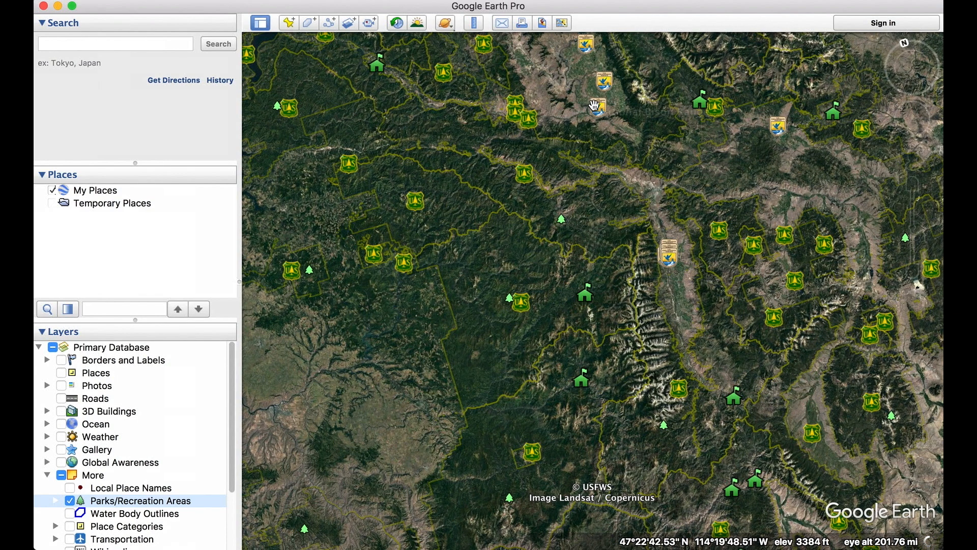
left_click_drag(561, 84, 593, 157)
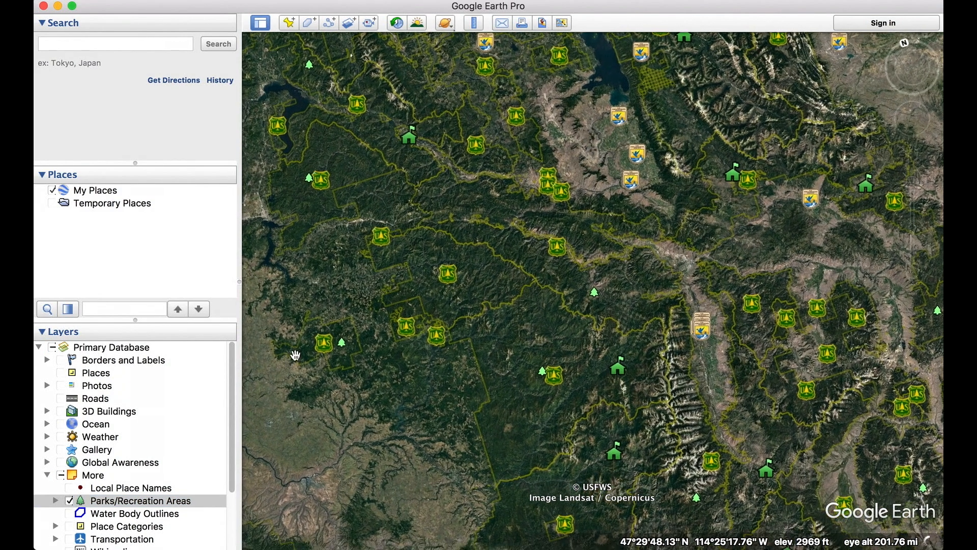
- Switch off the Parks/Recreation Areas layer and switch on the Wikipedia layer
left_click(70, 501)
scroll(71, 502, "down", 5)
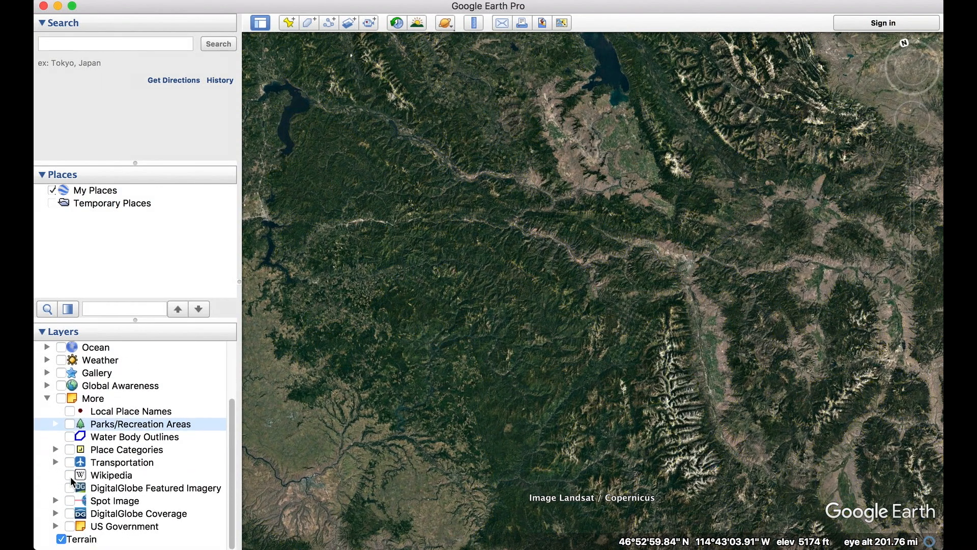
left_click(70, 475)
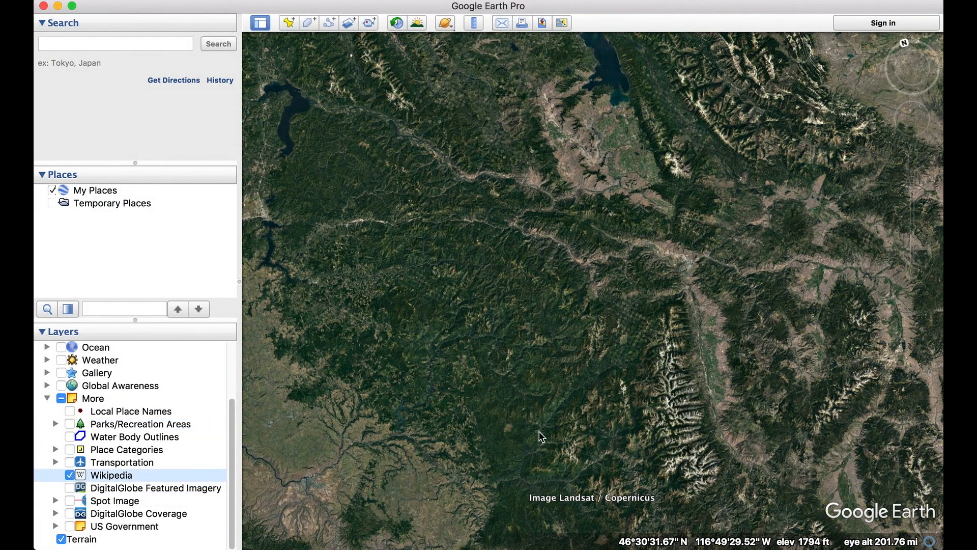
- Zoom in on the Missoula valley and inspect the names of the Wikipedia markers around the city
scroll(671, 297, "down", 5)
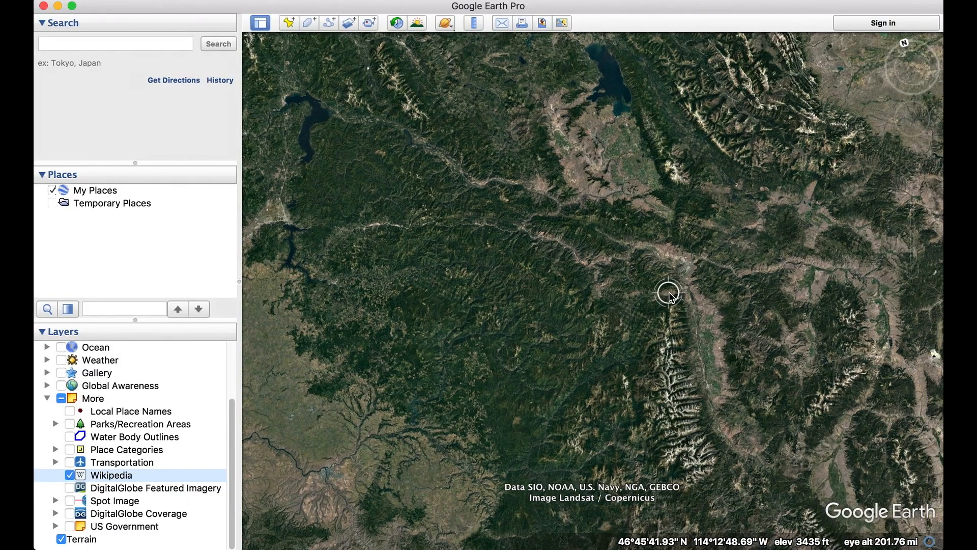
scroll(666, 292, "up", 5)
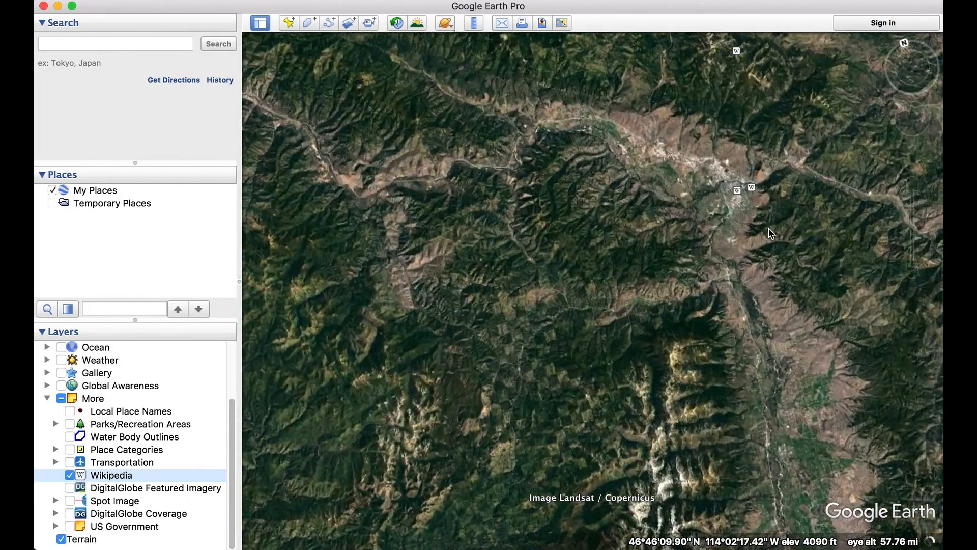
left_click_drag(771, 233, 650, 294)
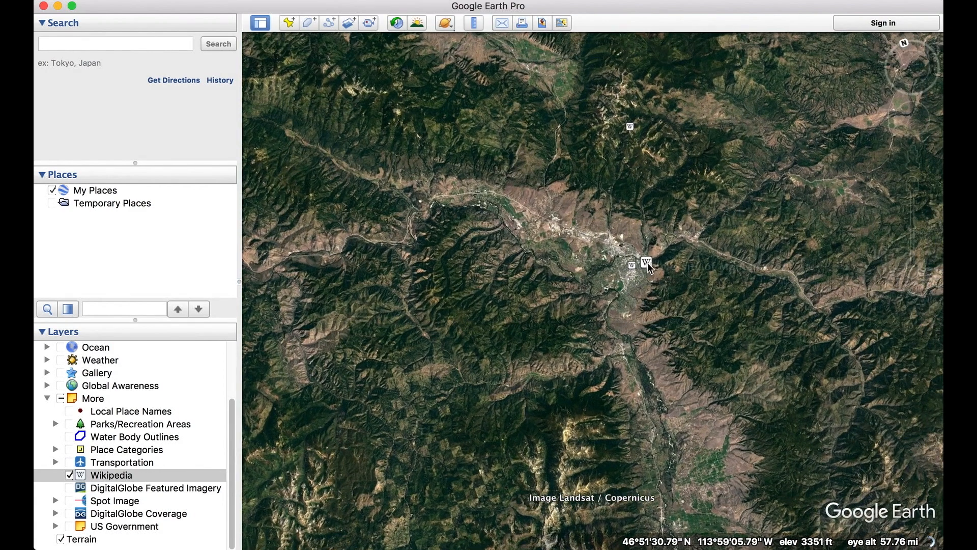
mouse_move(630, 127)
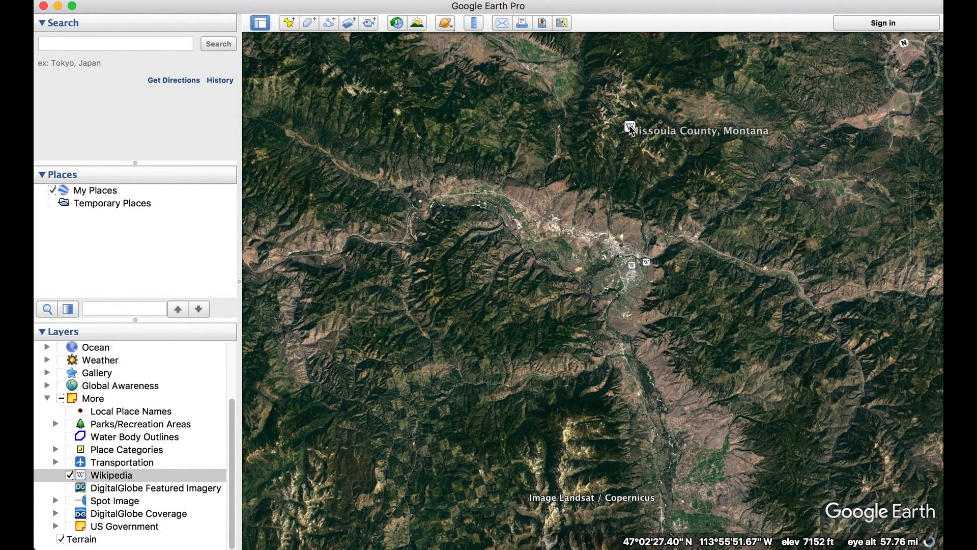
mouse_move(632, 267)
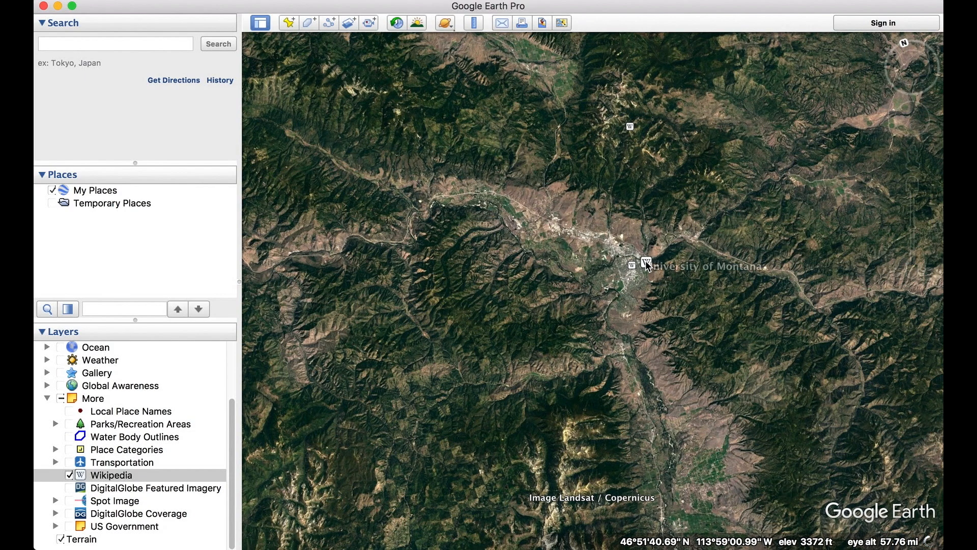
- Switch off the Wikipedia layer over the Bitterroot Range and zoom out to a regional view
scroll(637, 340, "down", 5)
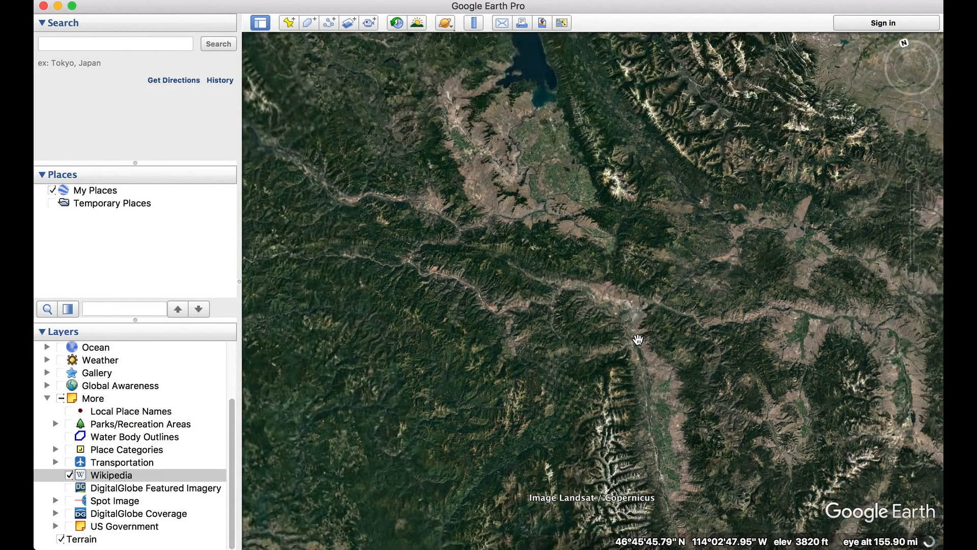
left_click_drag(637, 340, 593, 170)
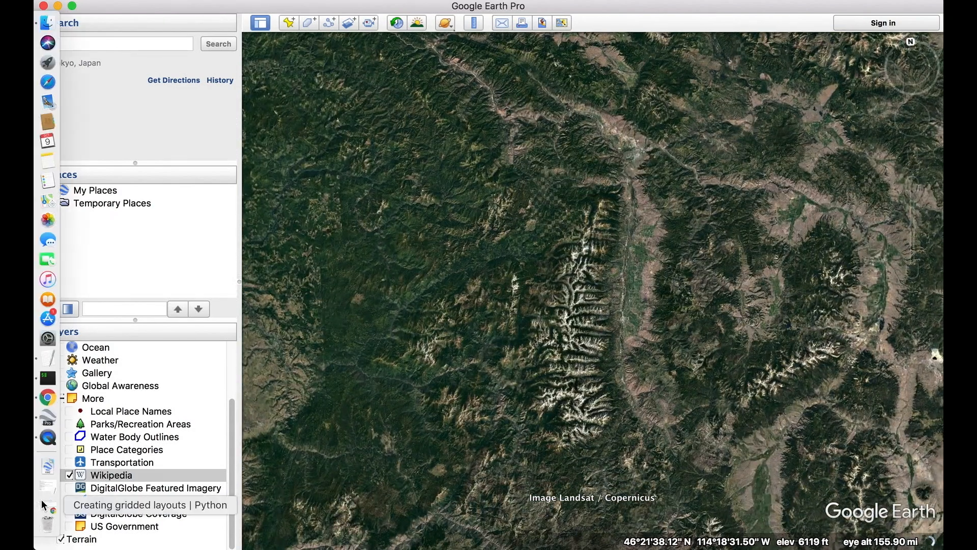
left_click(70, 476)
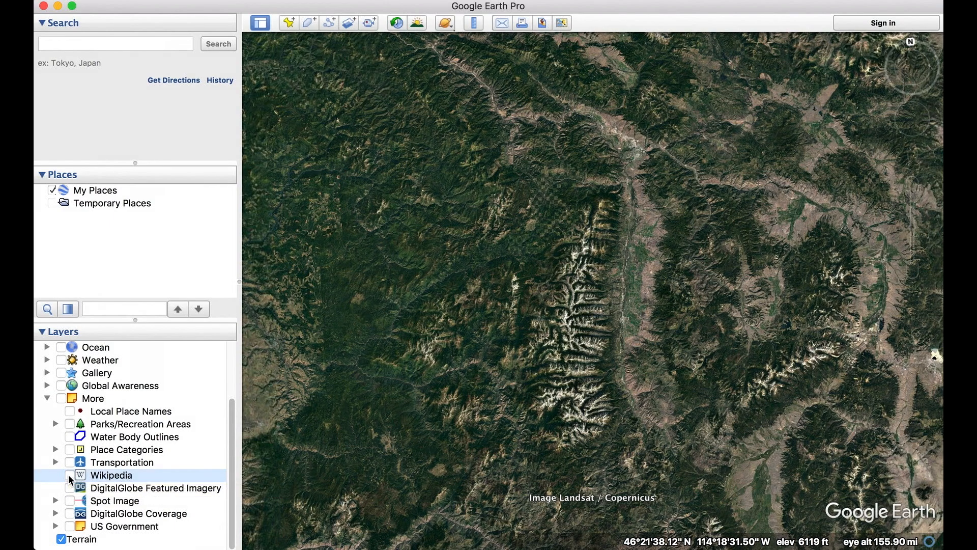
scroll(131, 423, "up", 3)
scroll(713, 242, "down", 10)
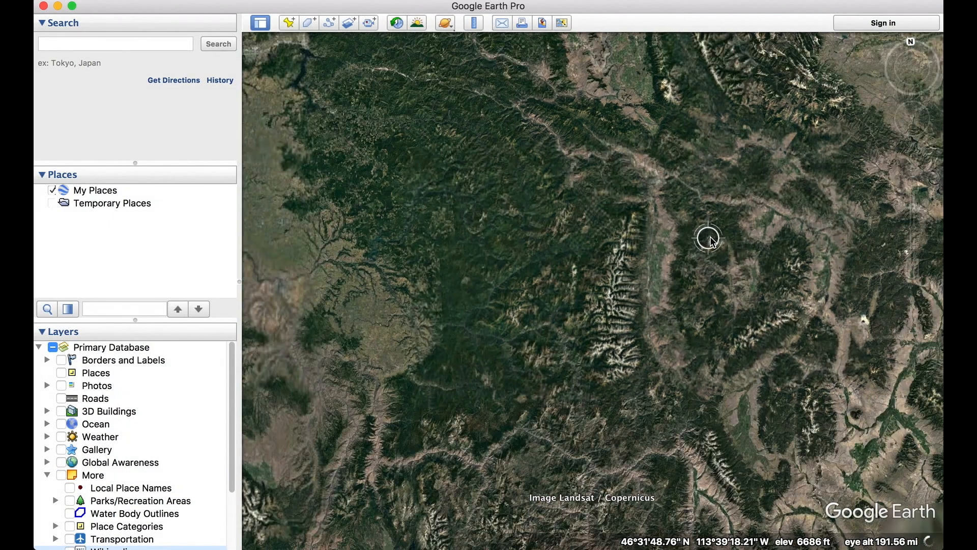
scroll(712, 242, "down", 5)
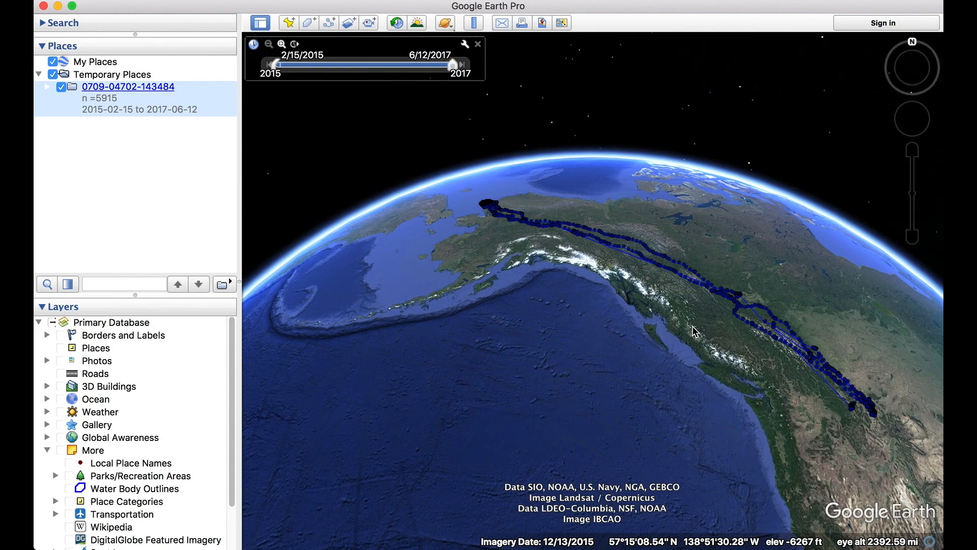
- Expand the tracking dataset's folder and hide its Points, keeping the Line shown
middle_click_drag(696, 358, 794, 286)
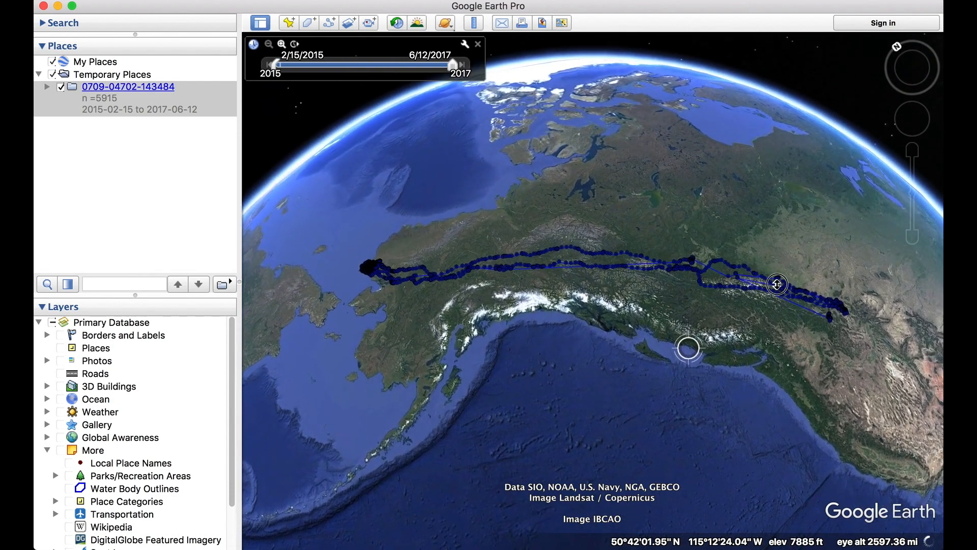
middle_click_drag(800, 331, 731, 334)
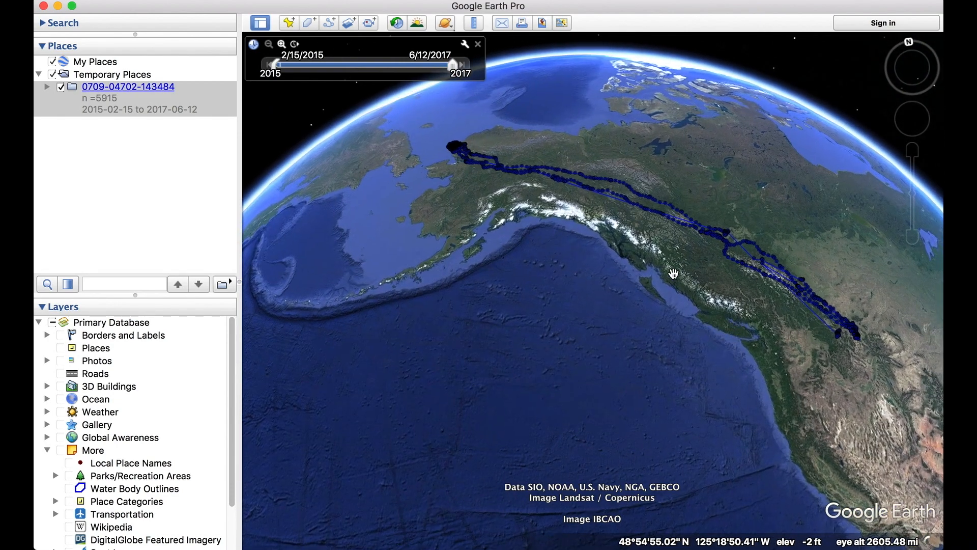
left_click_drag(671, 270, 619, 354)
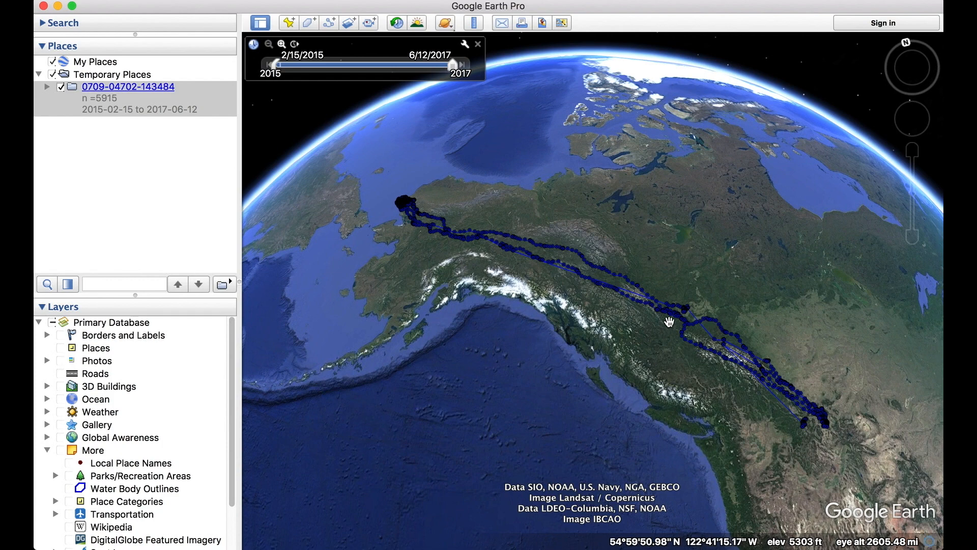
left_click(45, 87)
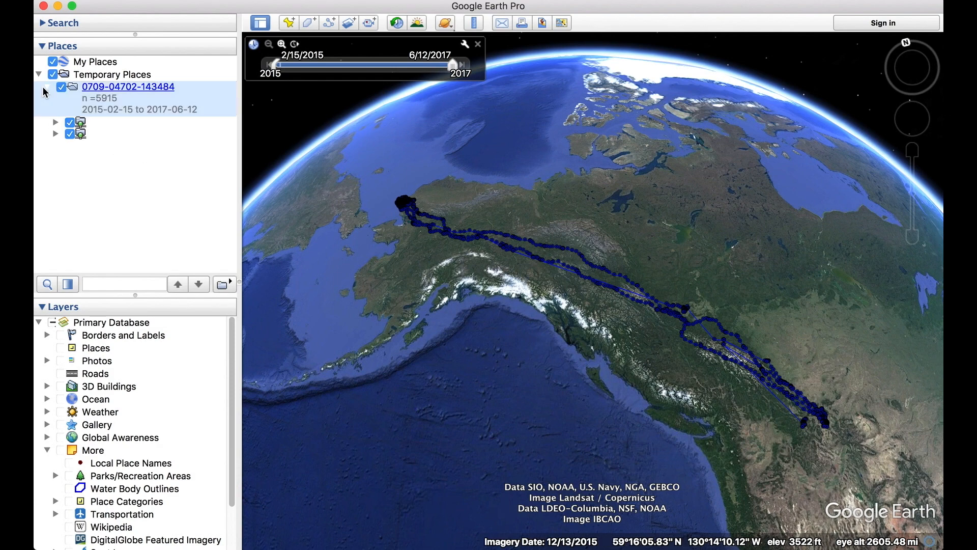
left_click(70, 123)
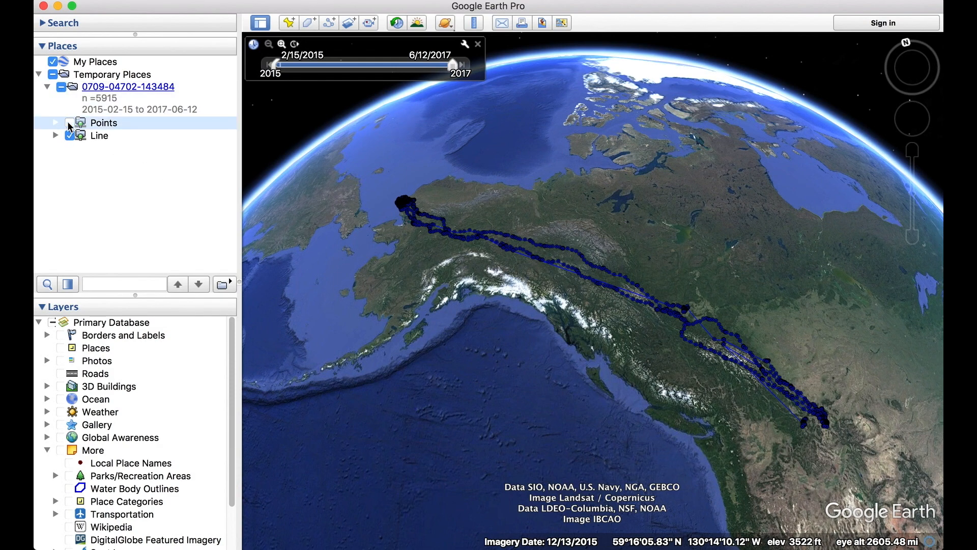
- Zoom in on the track line and examine its loops over the river and farmland northeast of the snowy mountains
scroll(695, 337, "up", 1)
scroll(695, 337, "up", 5)
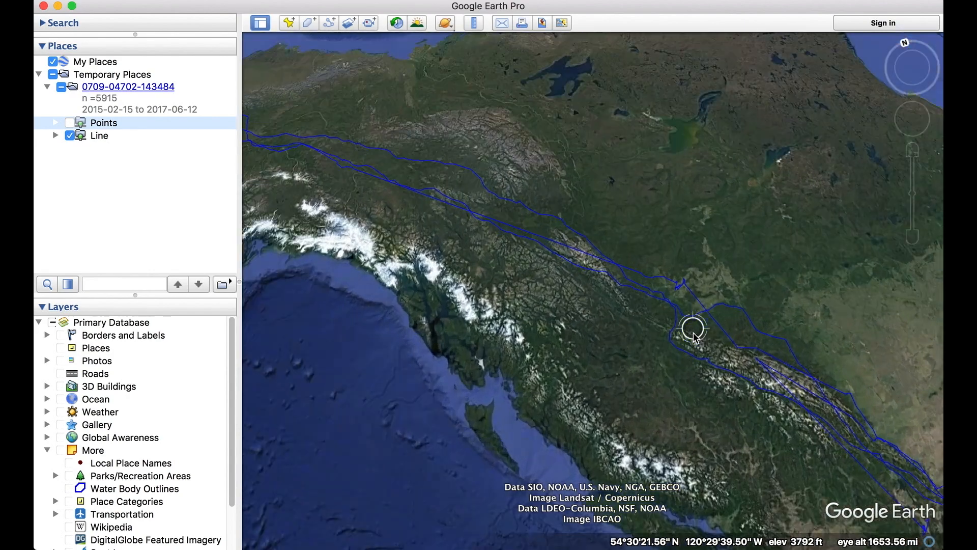
scroll(694, 337, "up", 2)
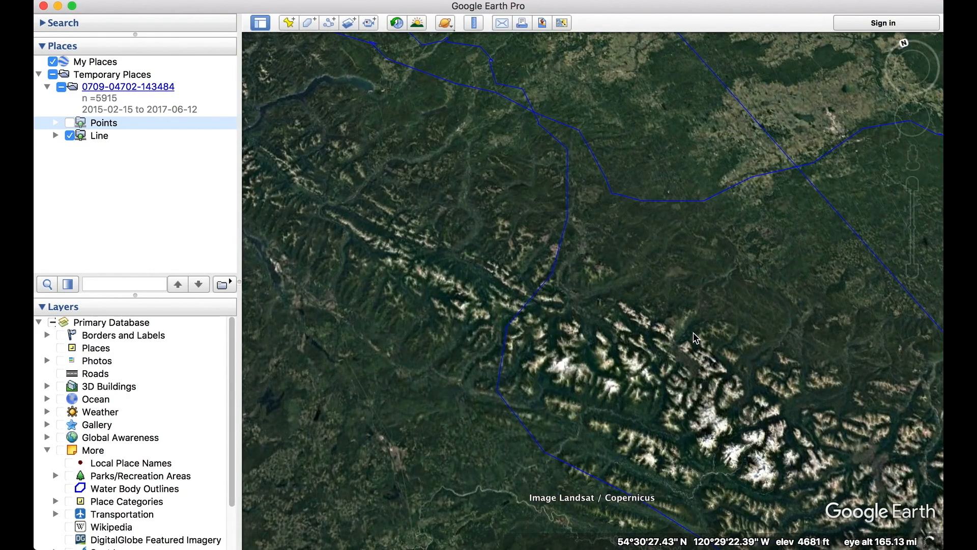
left_click_drag(638, 141, 619, 377)
scroll(564, 221, "up", 4)
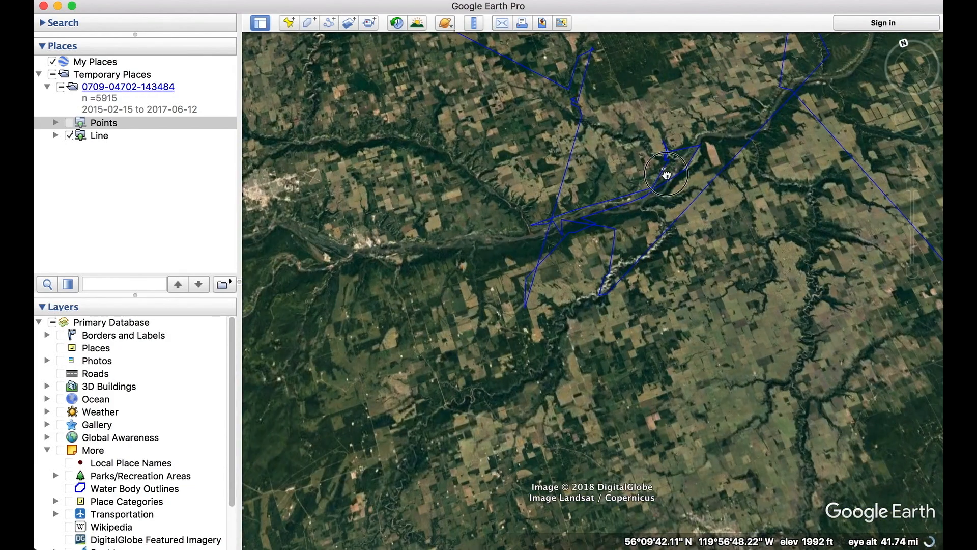
left_click_drag(666, 175, 612, 243)
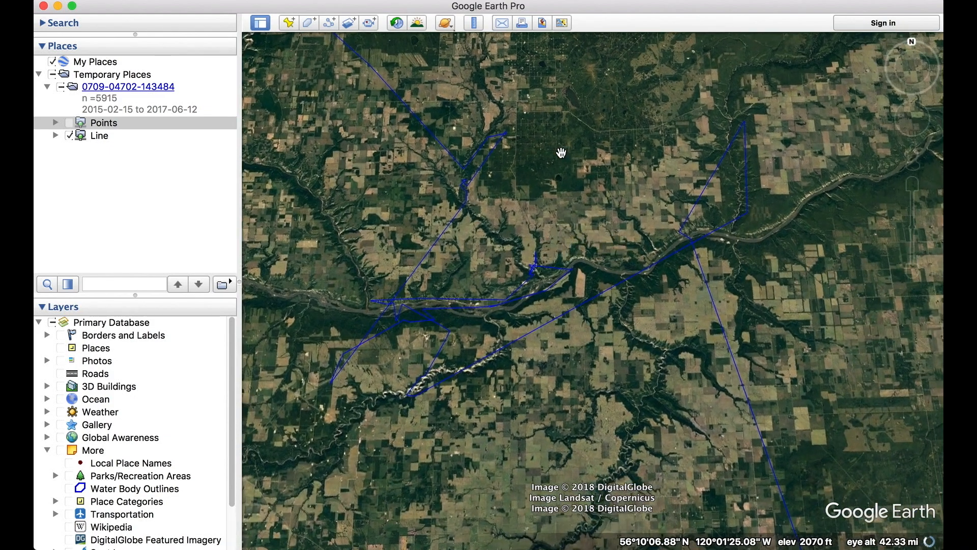
left_click_drag(561, 153, 572, 224)
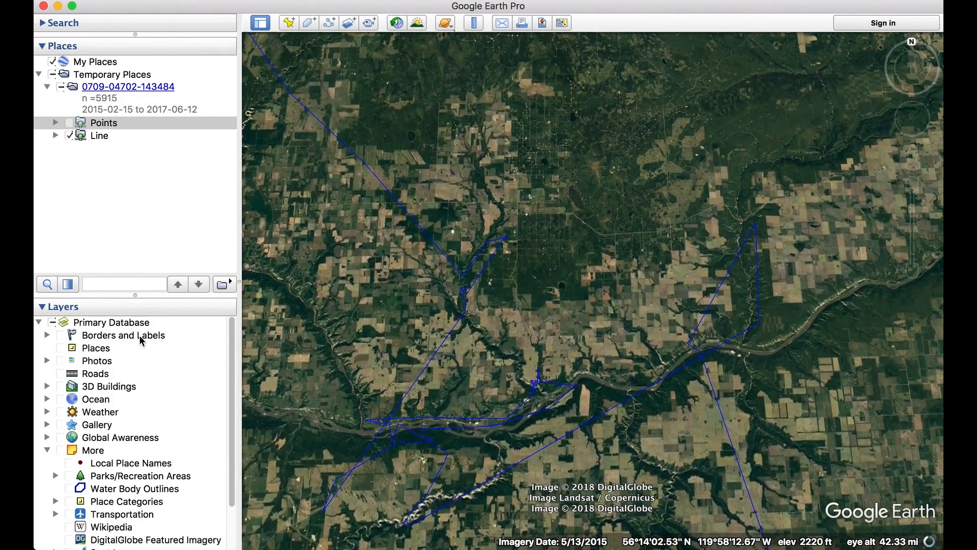
- Switch on Borders and Labels and examine the towns and boundaries around the track near Taylor and Fort St John
left_click(62, 335)
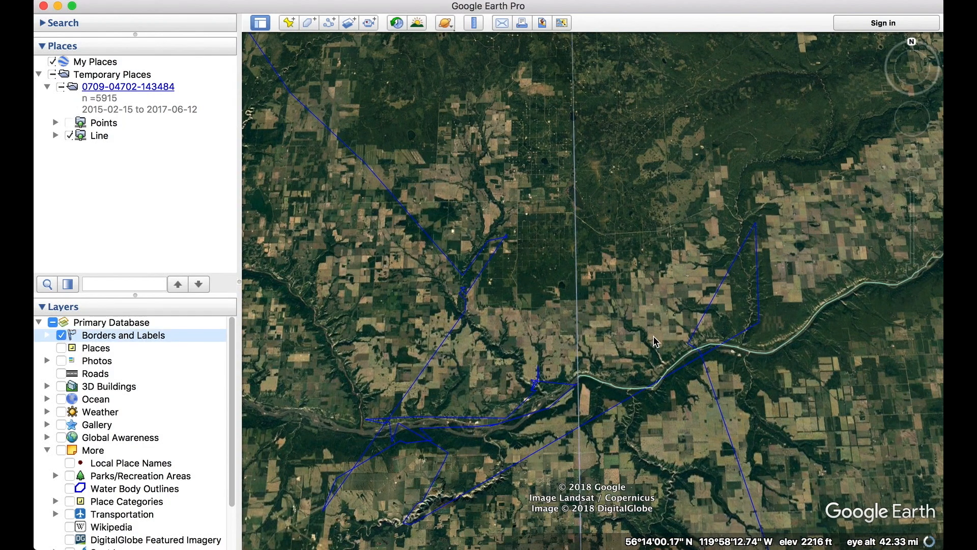
left_click_drag(462, 381, 551, 321)
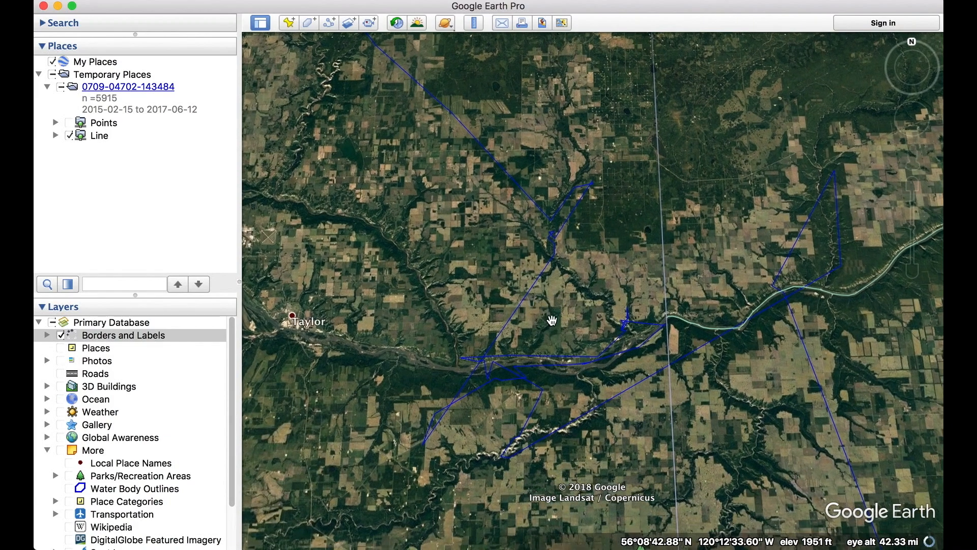
scroll(552, 319, "down", 5)
scroll(551, 319, "down", 3)
scroll(552, 319, "up", 7)
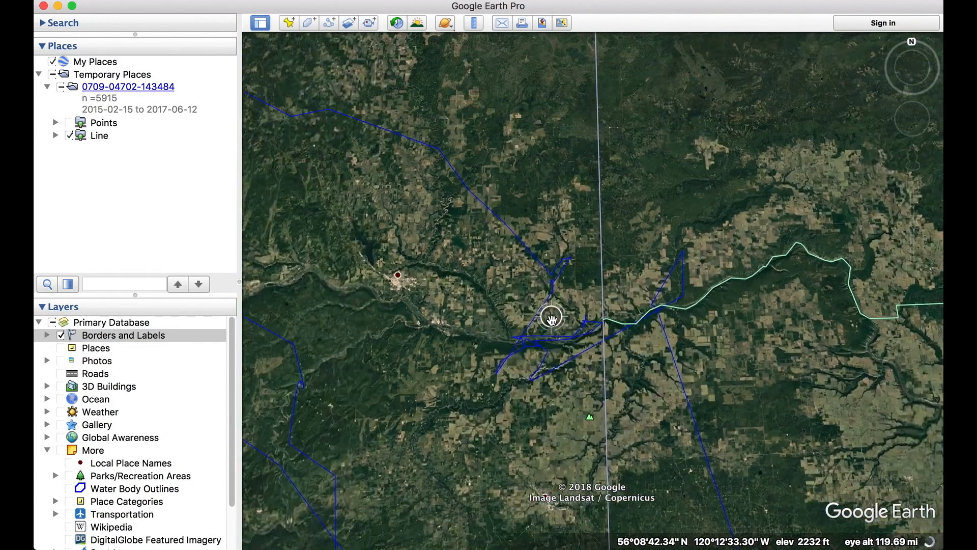
left_click_drag(452, 281, 558, 291)
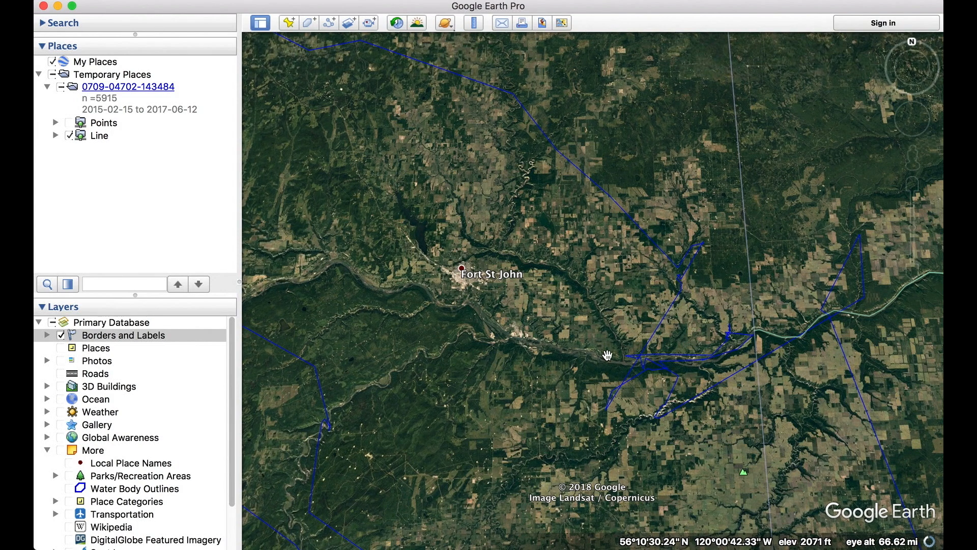
- Switch on the Wikipedia layer, then view and close the information for the mountain marker north of Dawson Creek
scroll(110, 401, "down", 3)
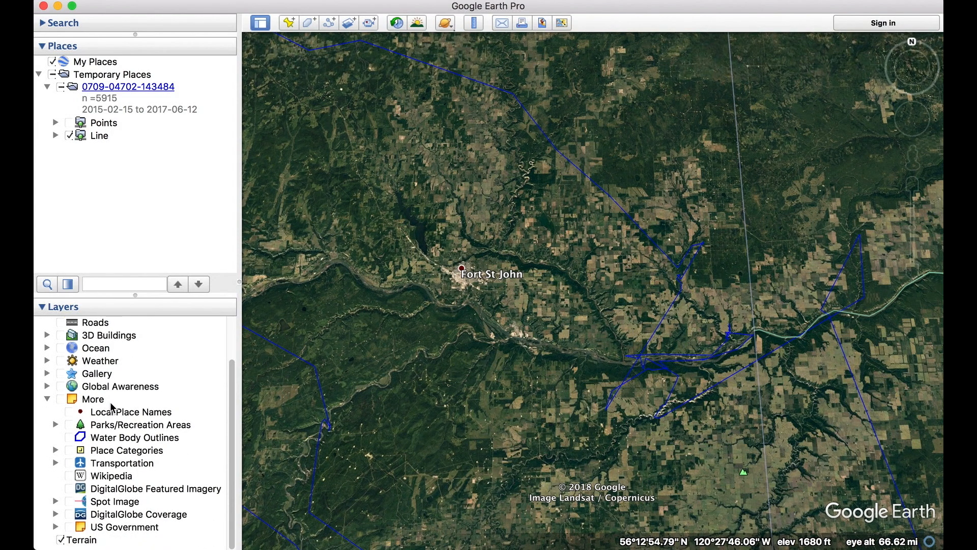
left_click(69, 475)
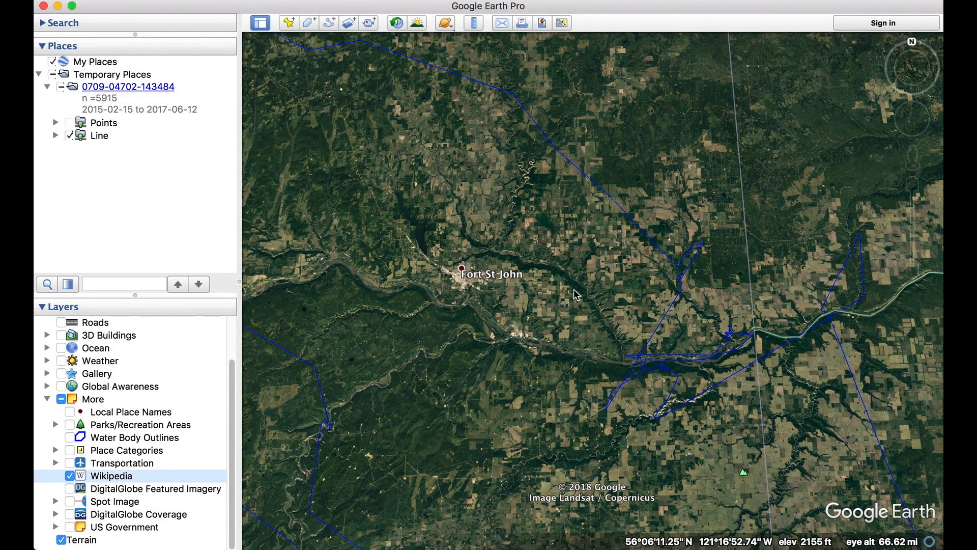
left_click_drag(778, 393, 644, 330)
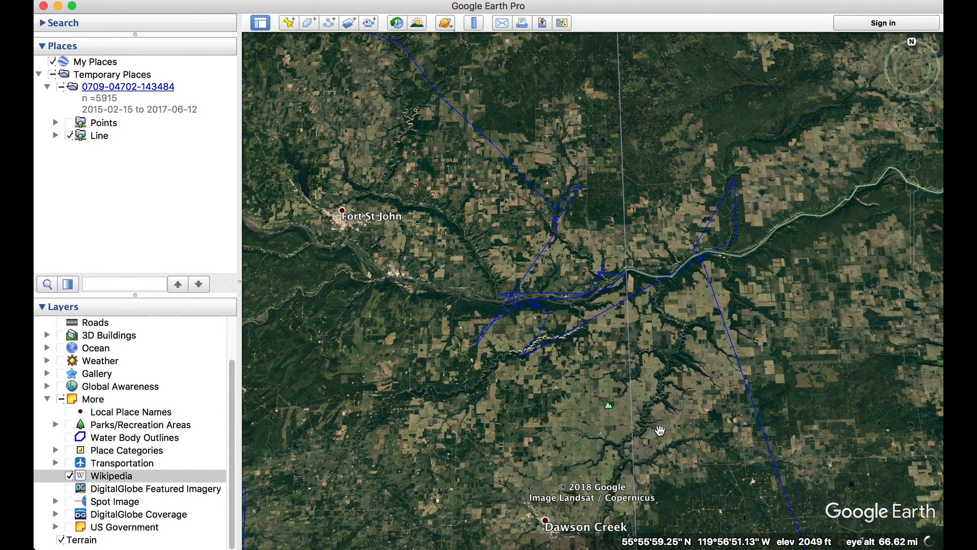
left_click(609, 410)
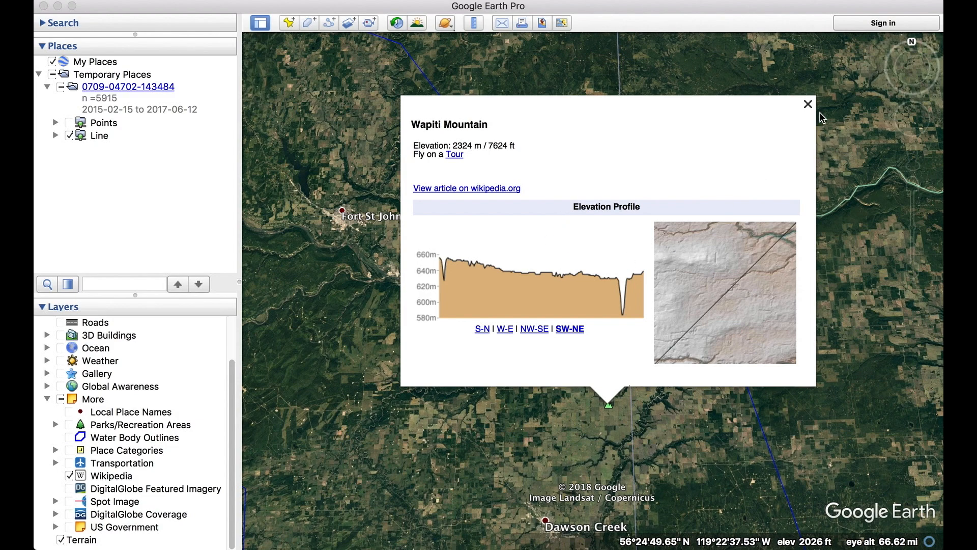
left_click(808, 105)
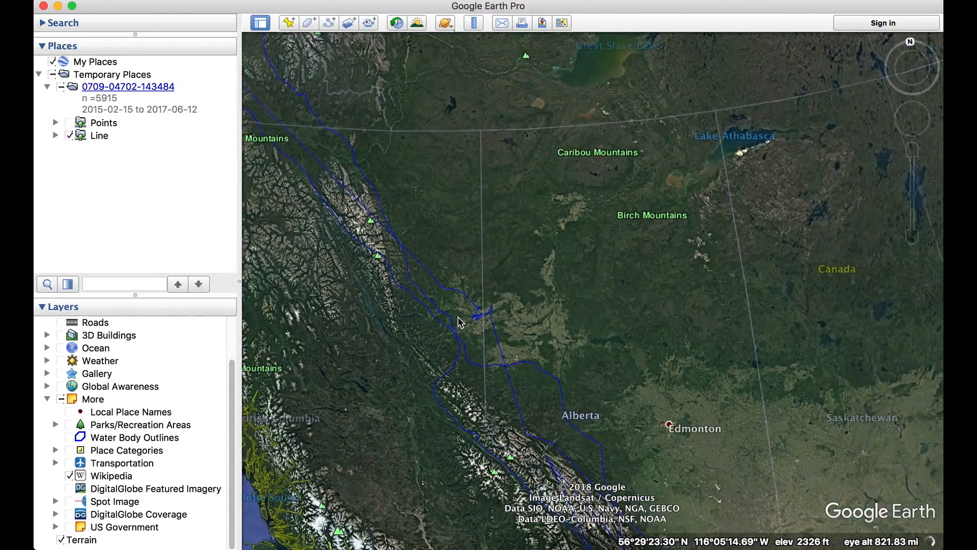
- View the whole migration route, then zoom in and tilt over the dense track cluster south of Whitehall
scroll(461, 318, "down", 5)
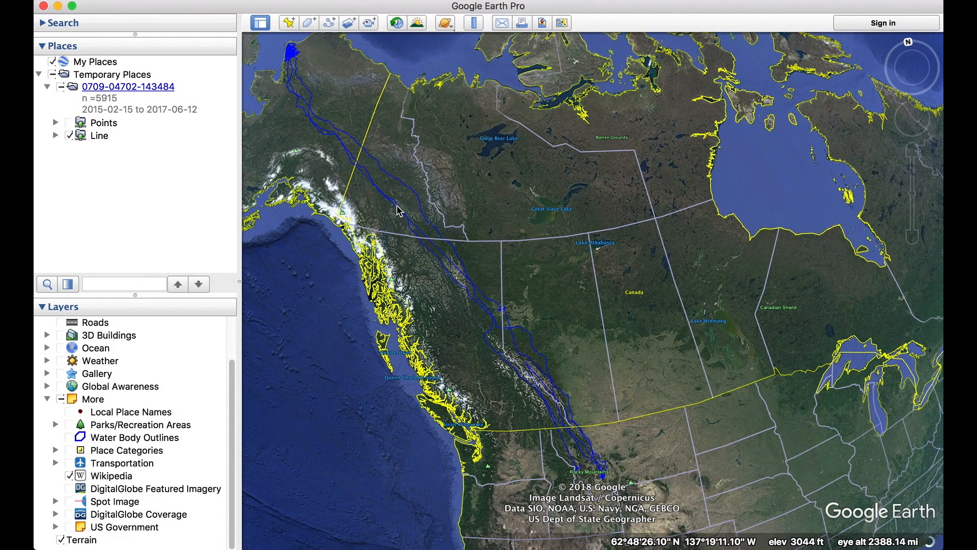
left_click_drag(534, 379, 499, 304)
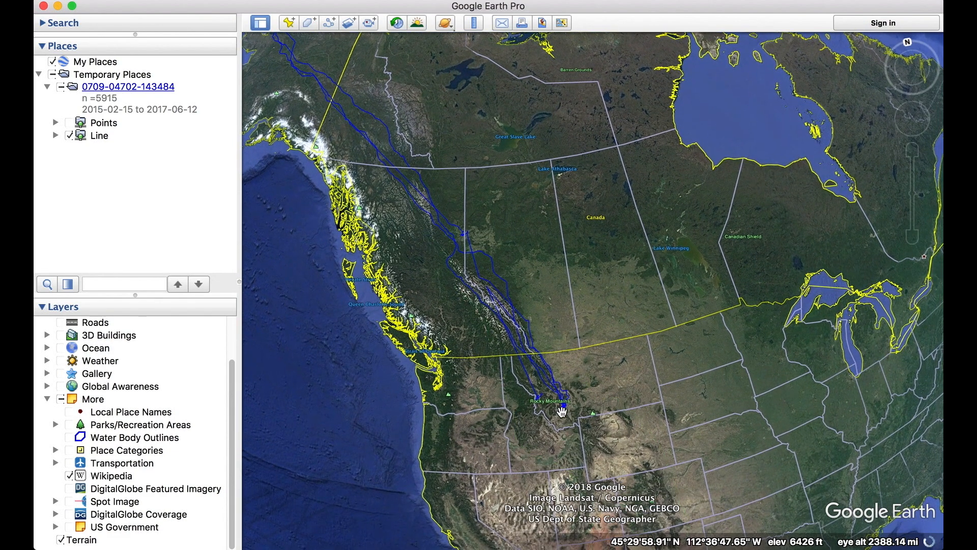
scroll(560, 407, "up", 5)
scroll(561, 412, "up", 5)
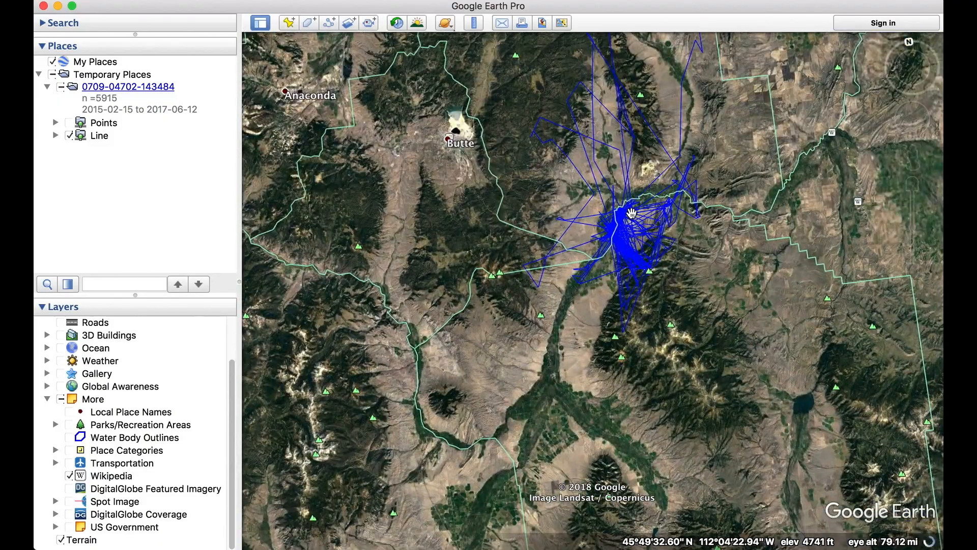
scroll(631, 213, "up", 3)
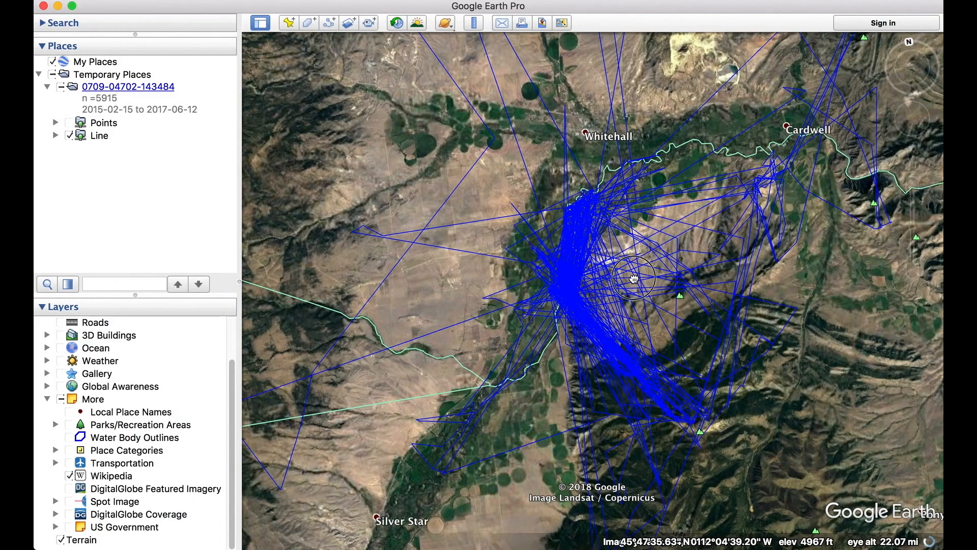
middle_click_drag(633, 279, 745, 329)
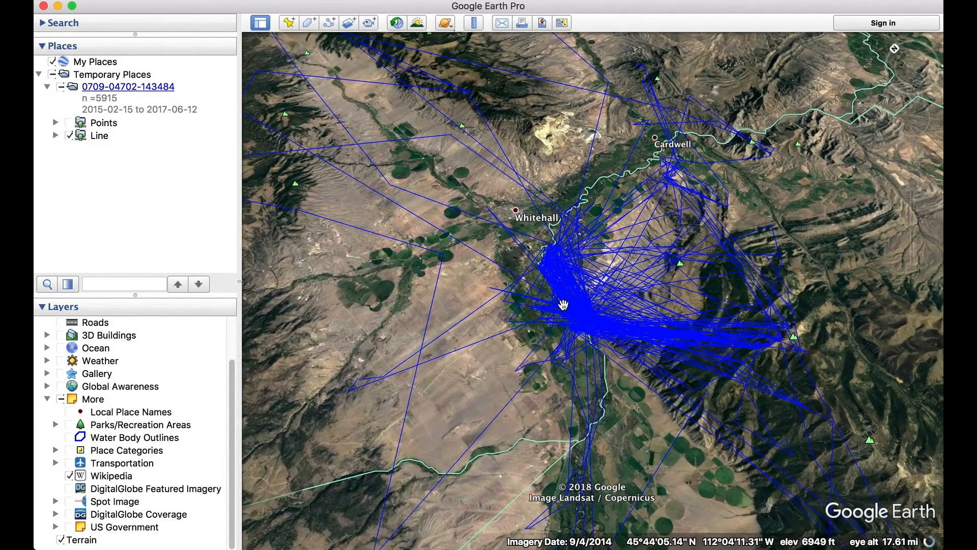
scroll(563, 300, "up", 5)
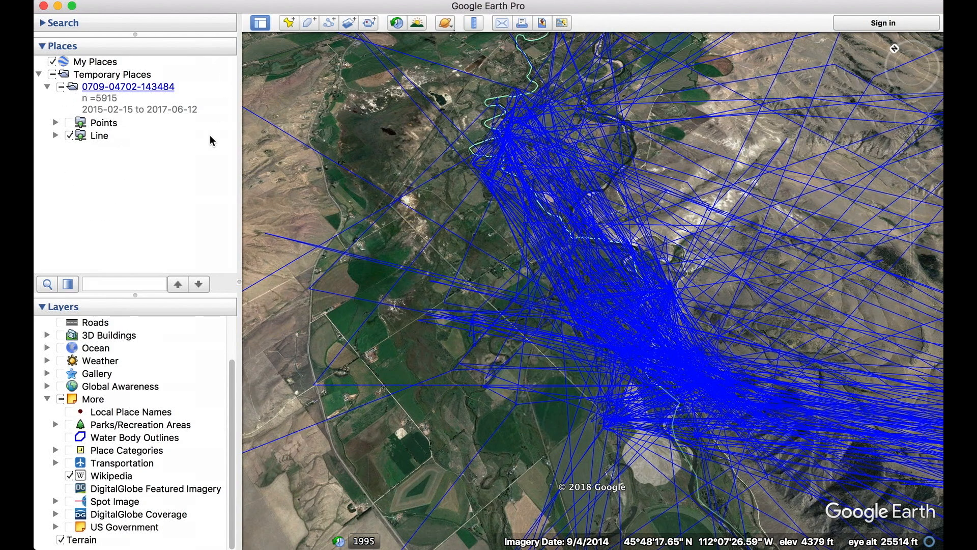
- Expand the dataset's Line folder and select the unnamed path inside it
left_click(100, 105)
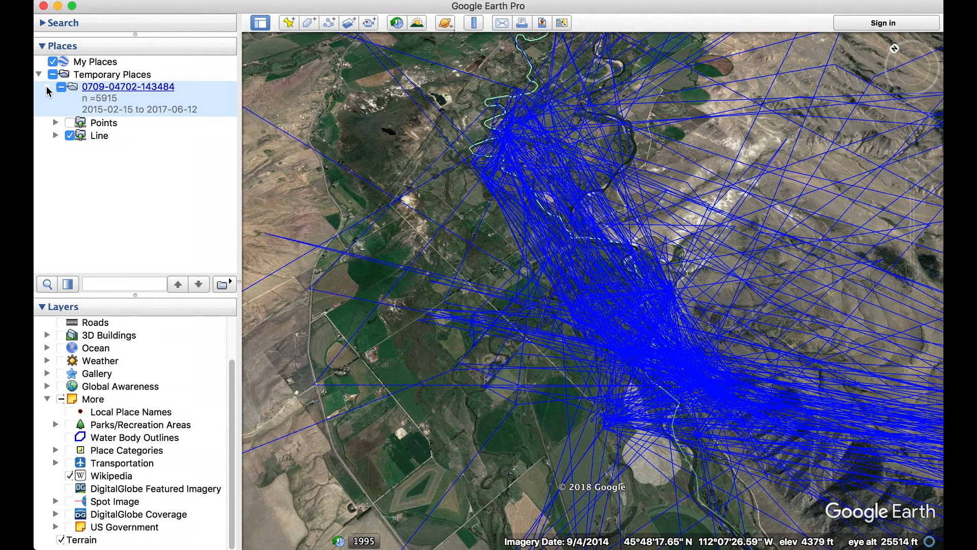
left_click(97, 137)
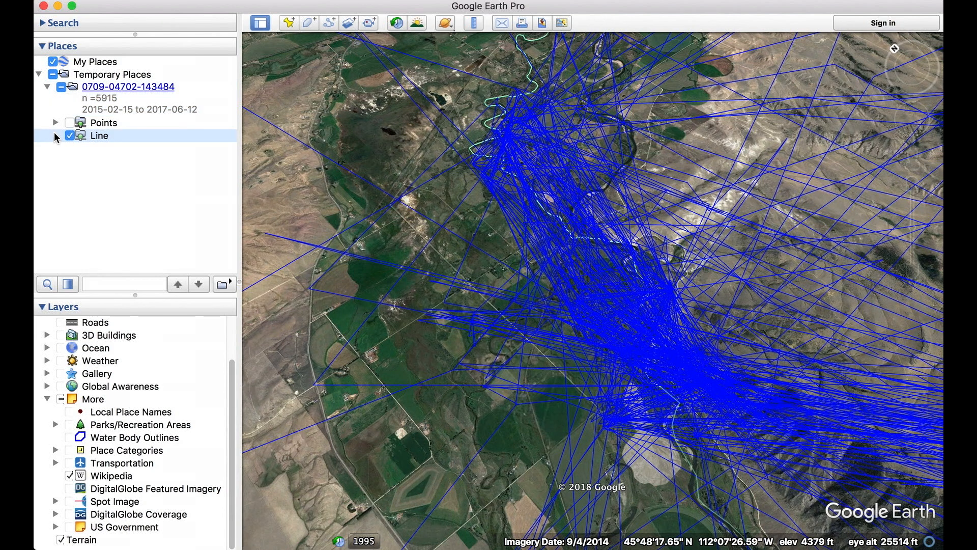
left_click(55, 135)
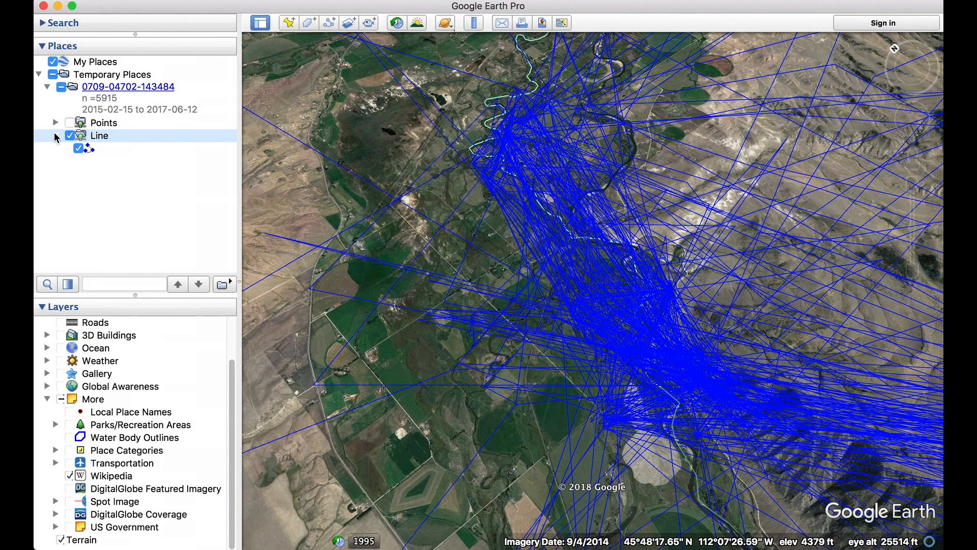
left_click(110, 148)
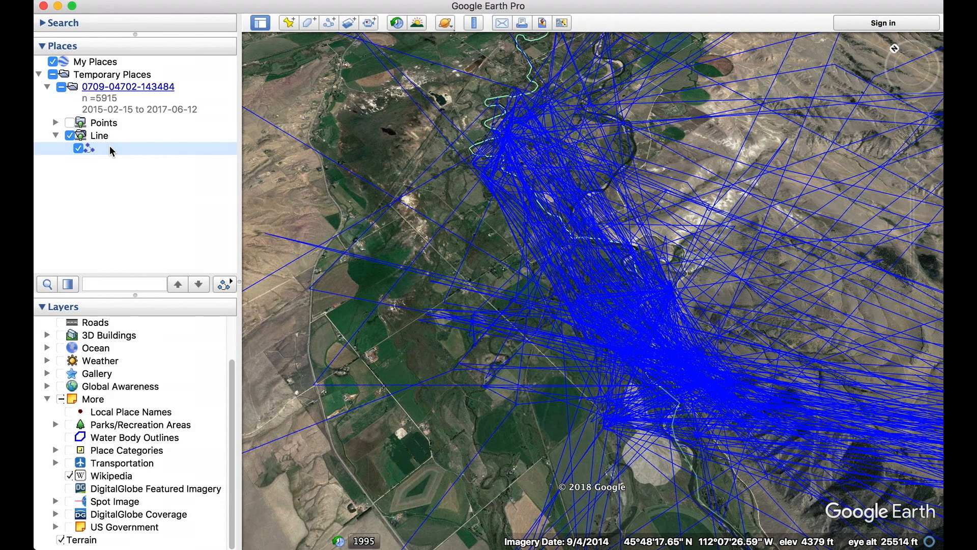
right_click(110, 149)
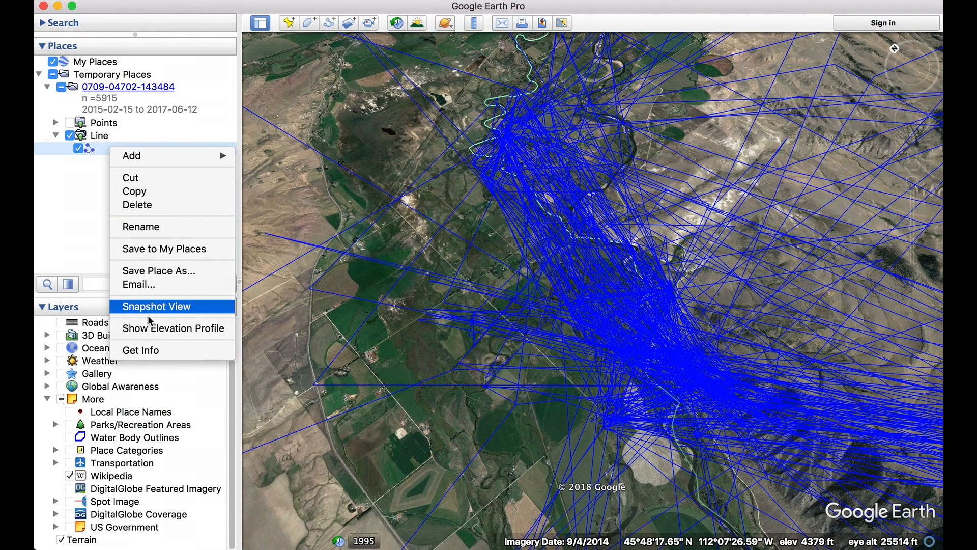
left_click(174, 351)
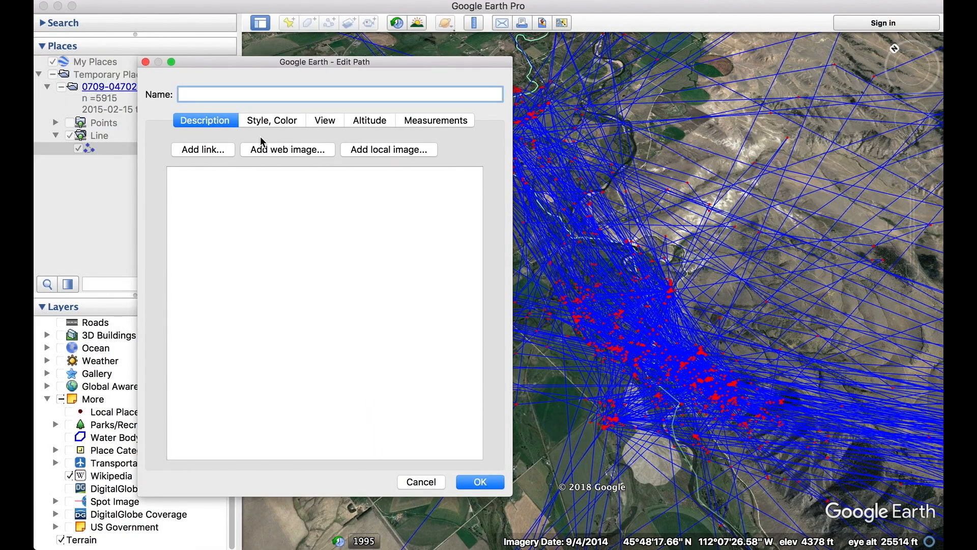
key("Escape")
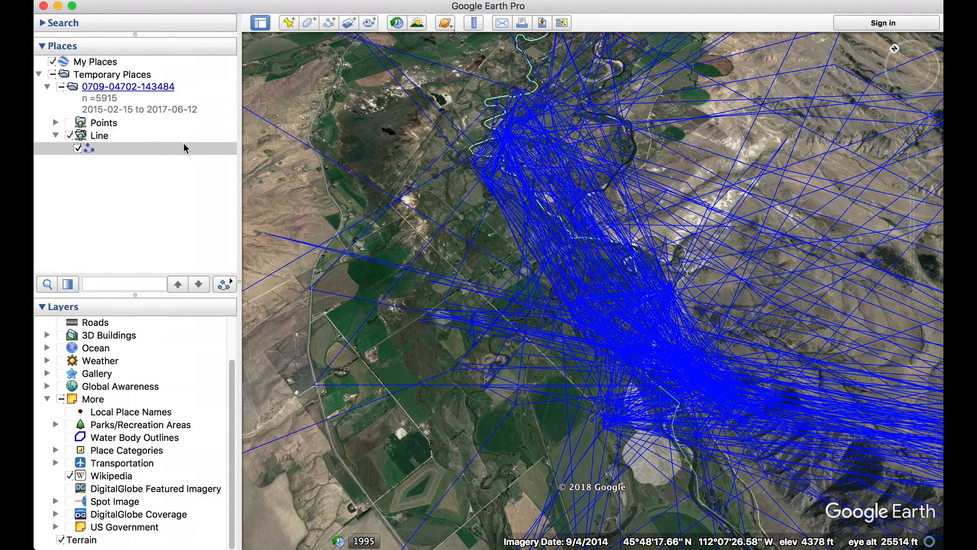
- Open the selected path's properties and reduce its line opacity to 10%
right_click(175, 147)
left_click(196, 347)
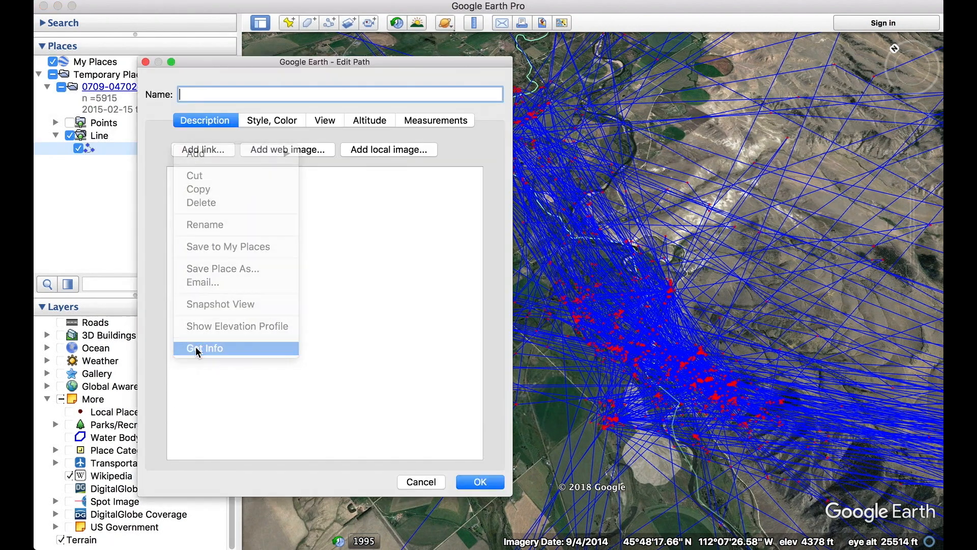
left_click_drag(370, 61, 273, 54)
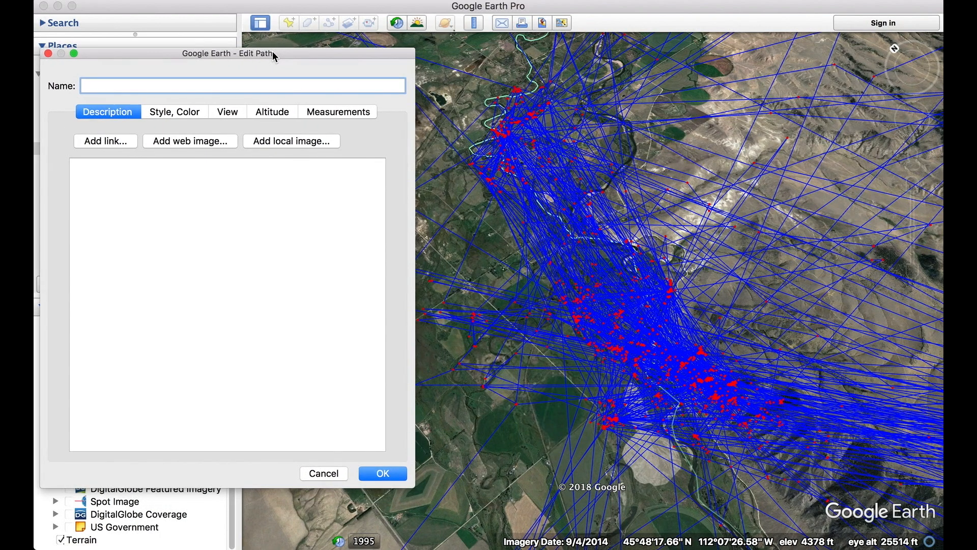
left_click(171, 115)
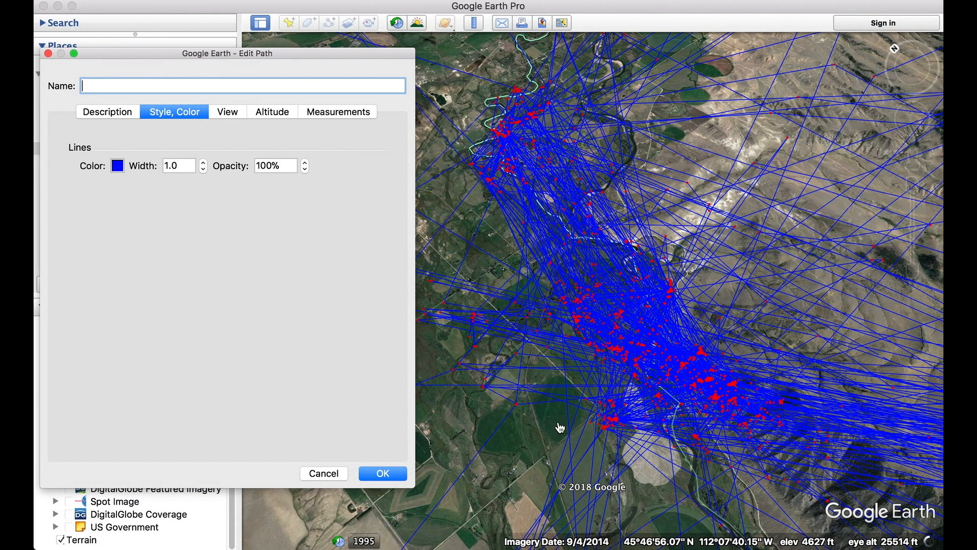
left_click(265, 167)
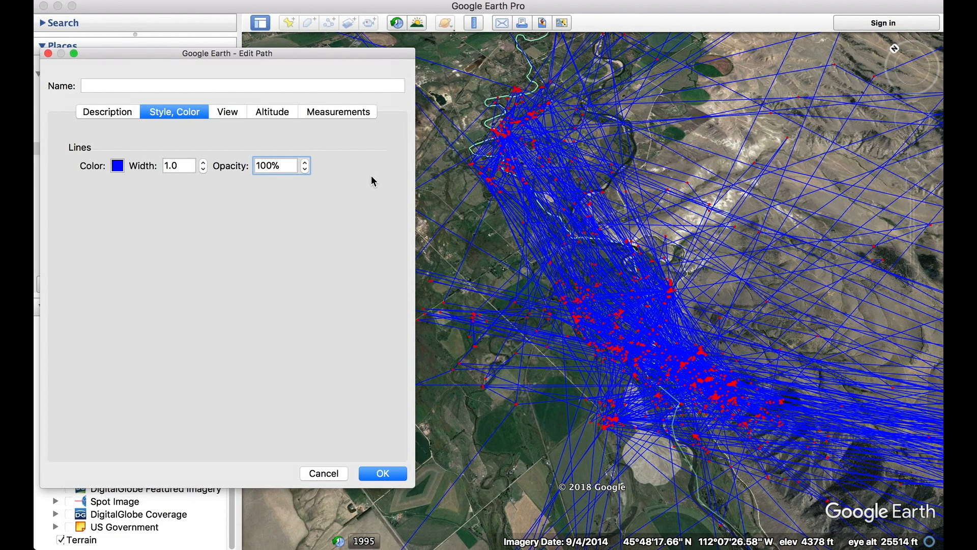
key("BackSpace")
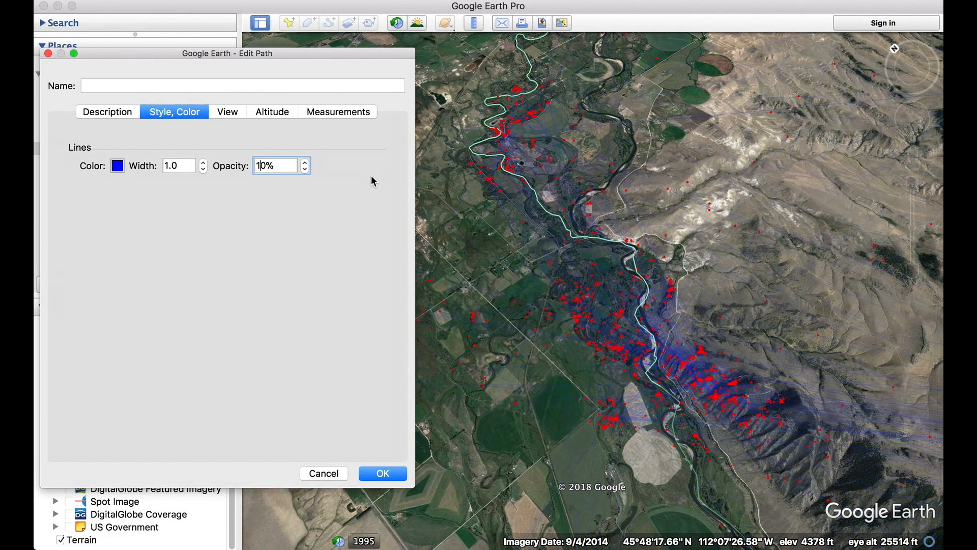
left_click(701, 334)
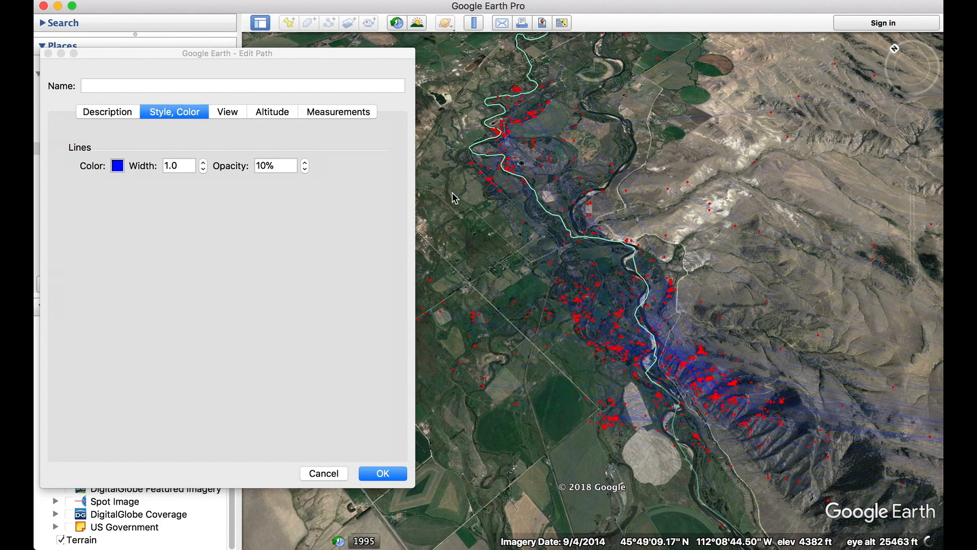
- Try a line opacity of 40%, settle on 30%, and apply the path's style
left_click_drag(339, 78, 321, 184)
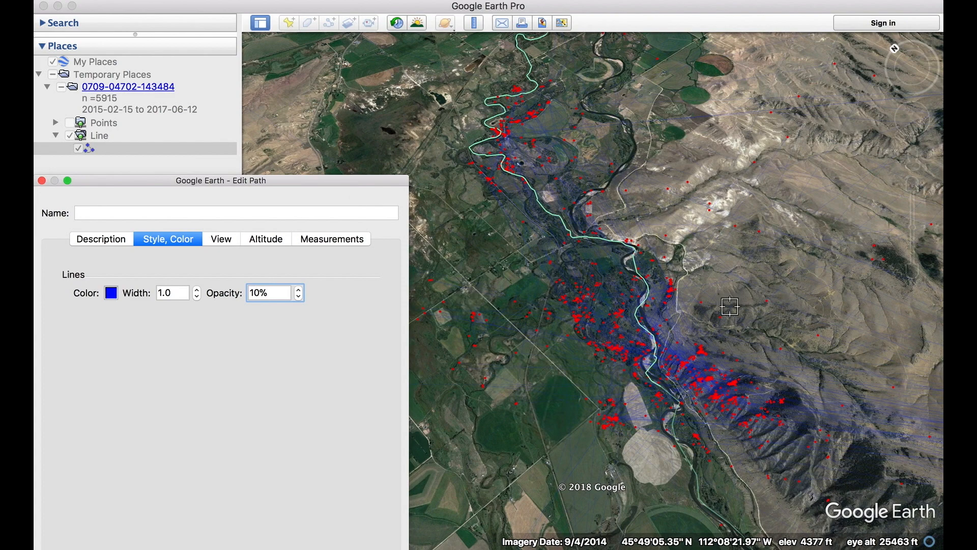
left_click(256, 294)
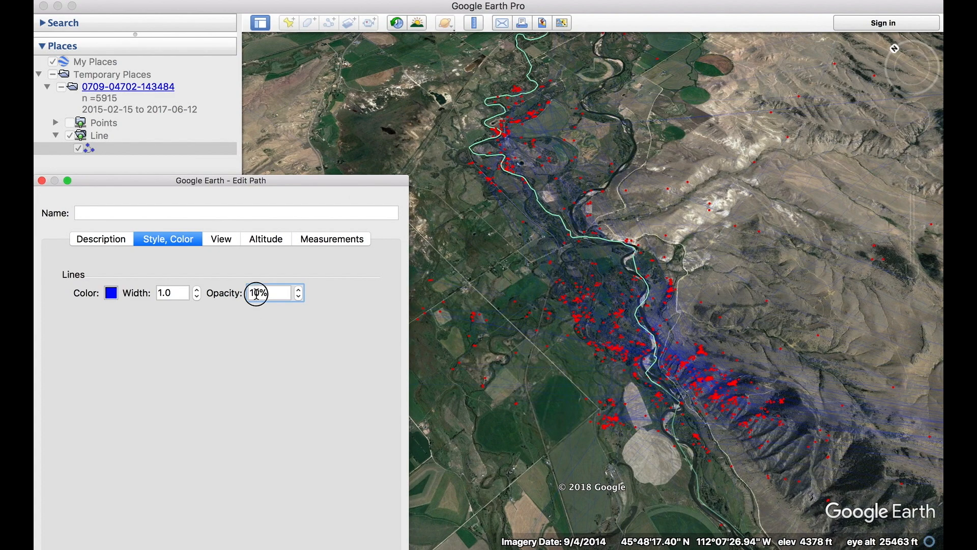
key("BackSpace")
type("4")
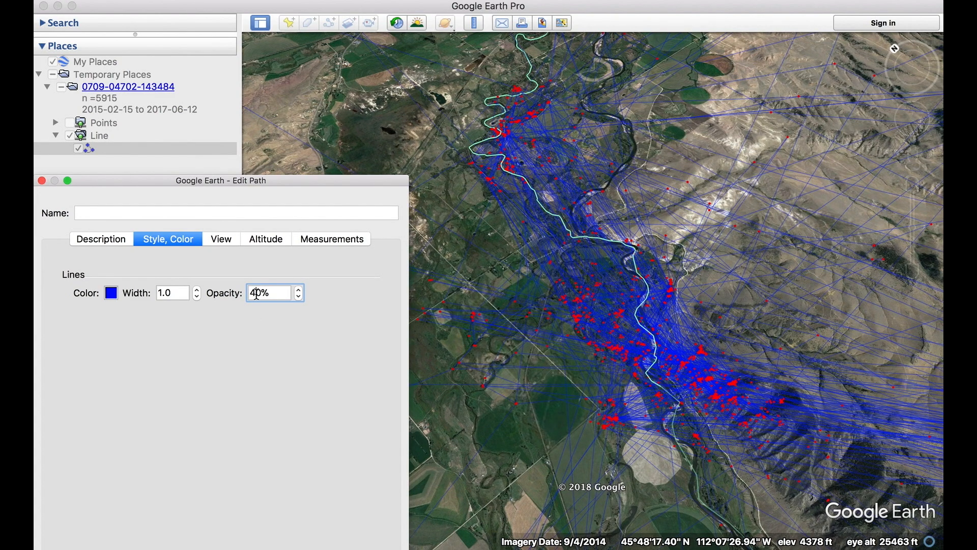
key("BackSpace")
type("3")
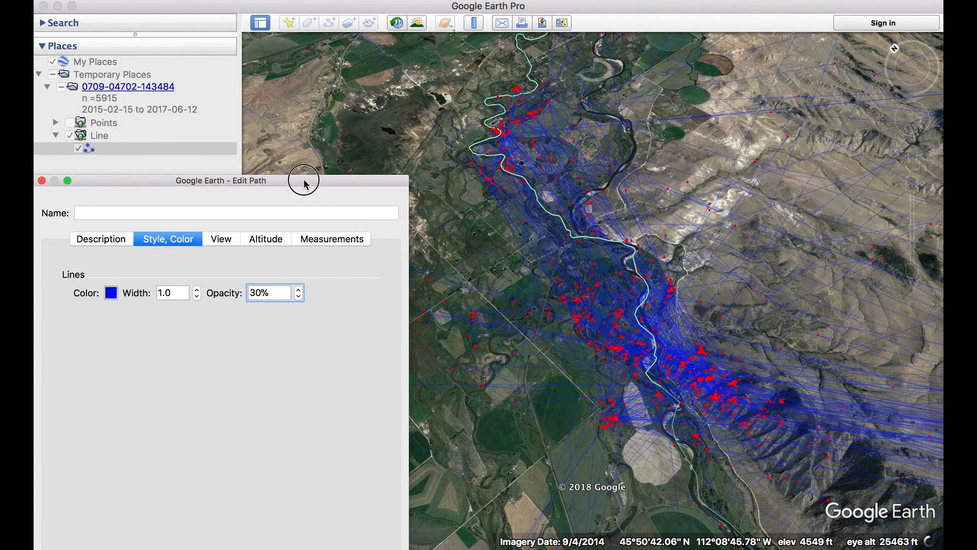
left_click_drag(304, 183, 304, 23)
left_click(375, 441)
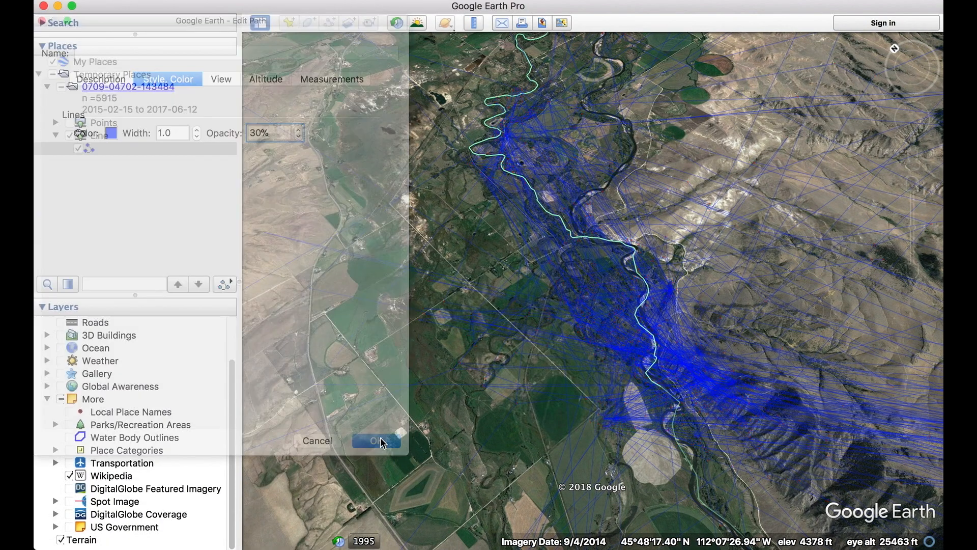
- Examine up close the spot in the trees east of the river where the track lines converge, and return to the wider valley
scroll(617, 340, "up", 3)
scroll(617, 342, "up", 3)
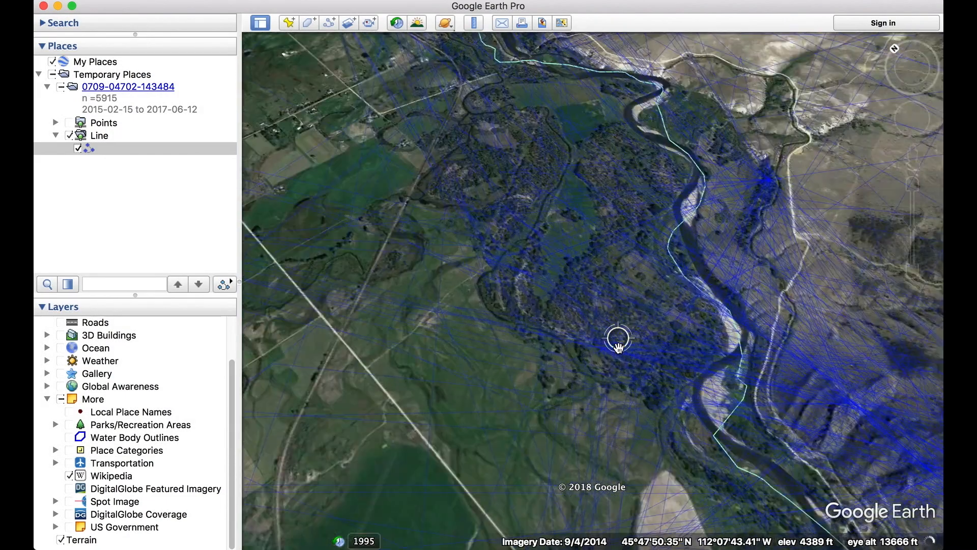
left_click_drag(800, 153, 621, 321)
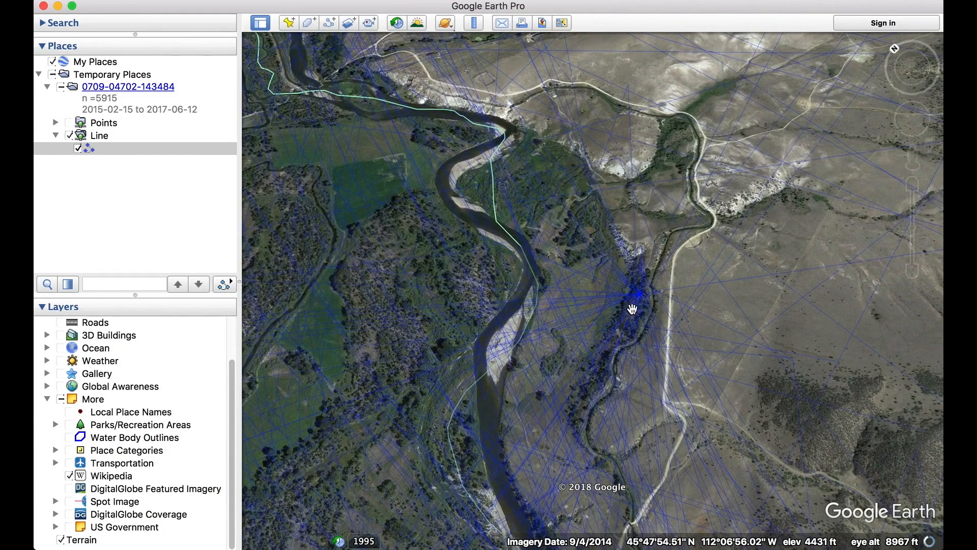
scroll(633, 309, "up", 3)
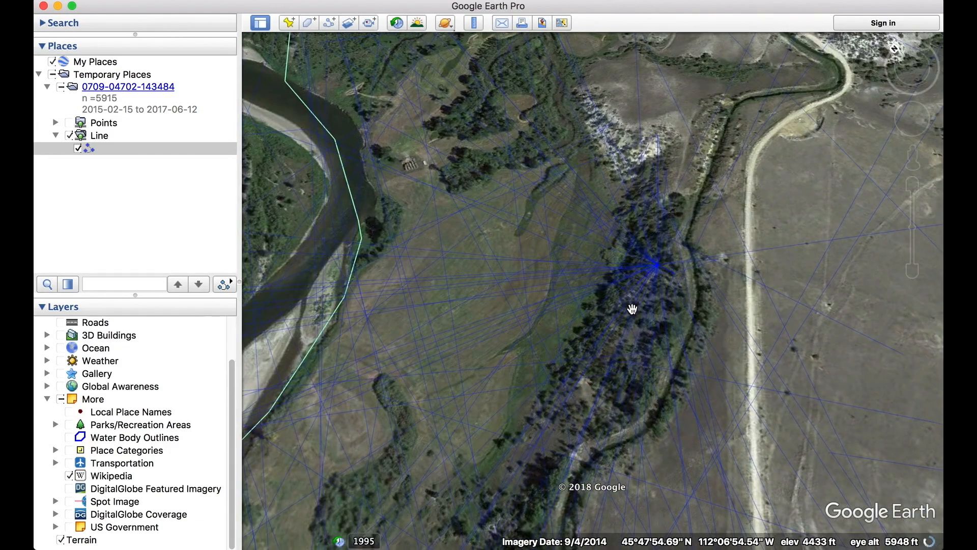
scroll(667, 256, "up", 2)
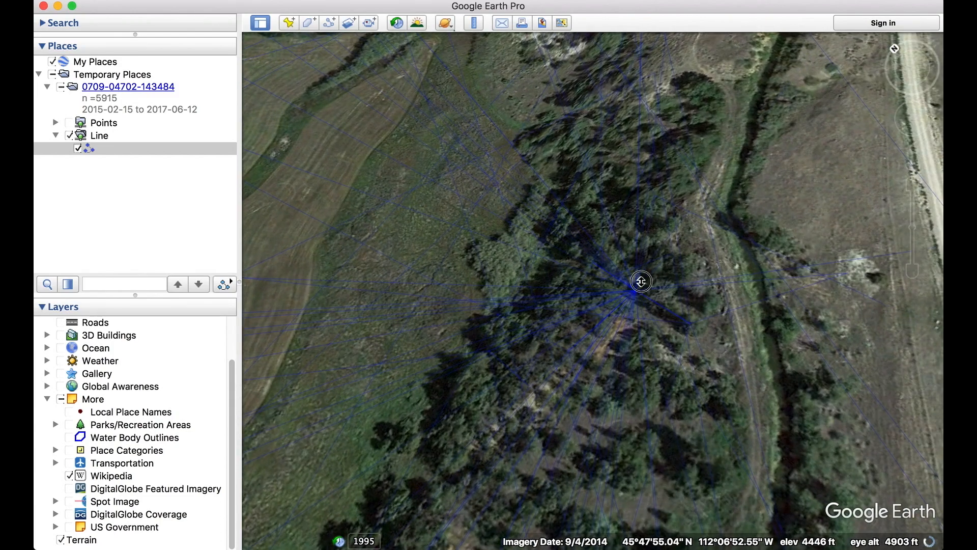
middle_click_drag(631, 307, 616, 291)
scroll(615, 290, "down", 3)
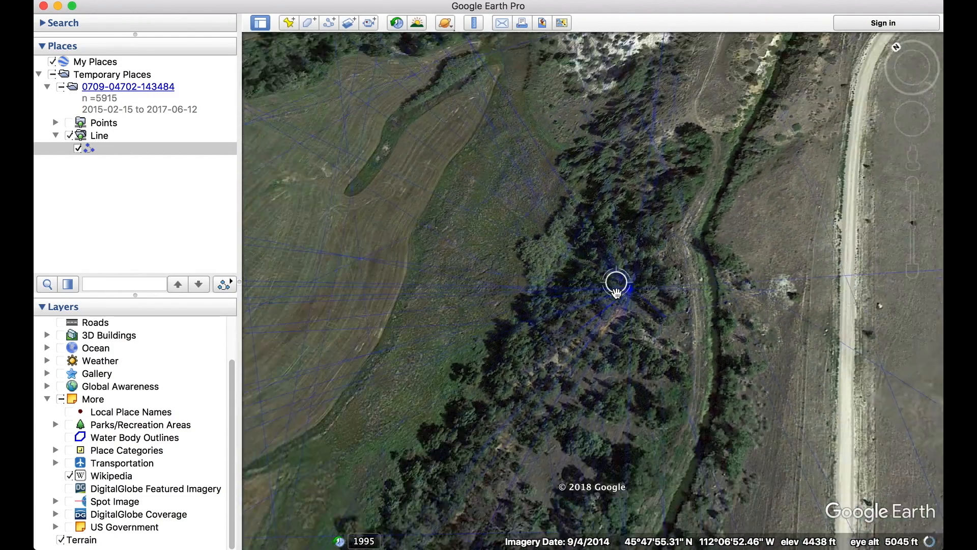
scroll(616, 292, "down", 5)
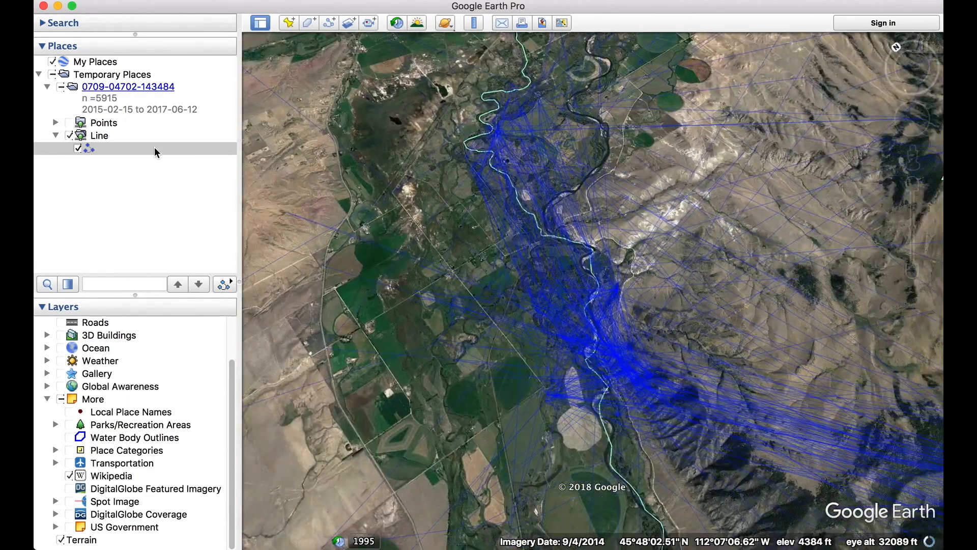
- Reopen the path's properties and recolour its line to Carnation pink at 40% opacity
right_click(154, 148)
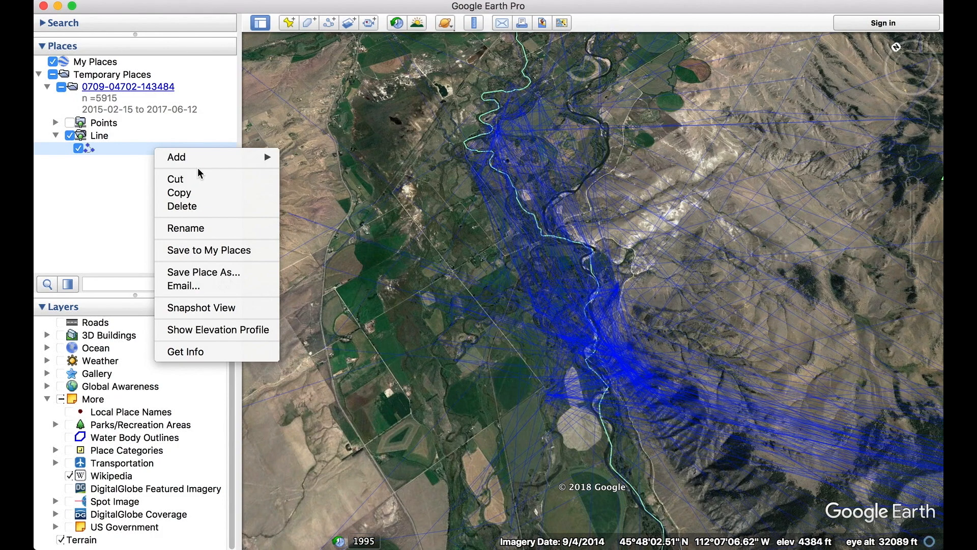
left_click(198, 353)
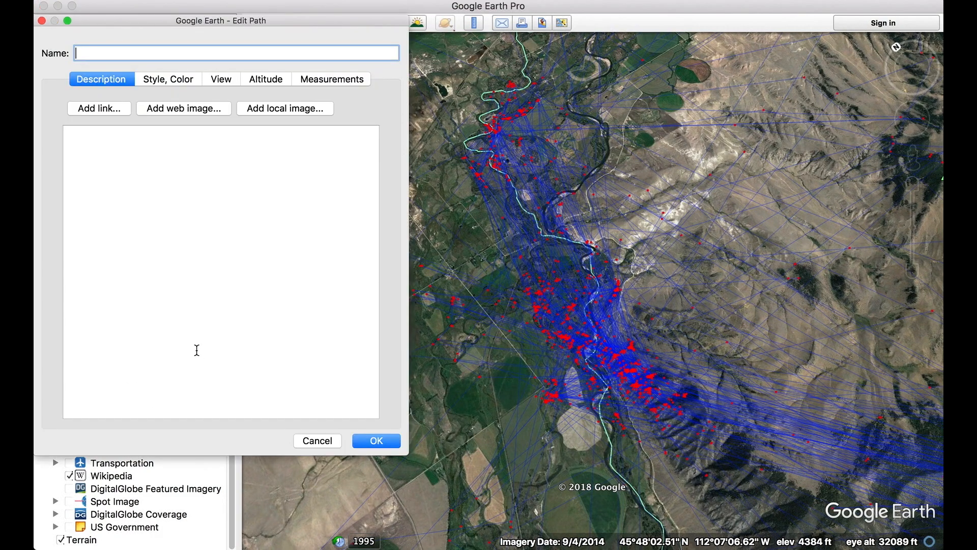
left_click(153, 82)
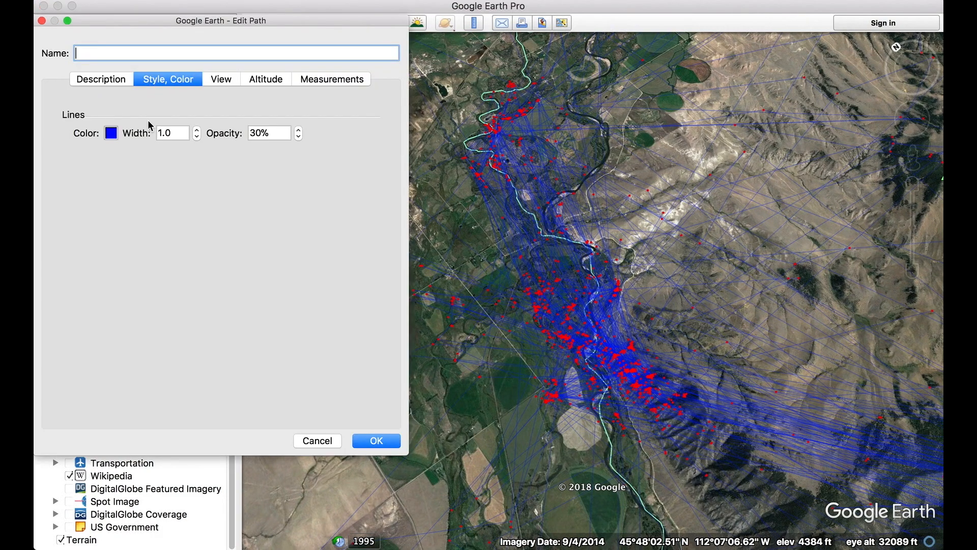
left_click(112, 133)
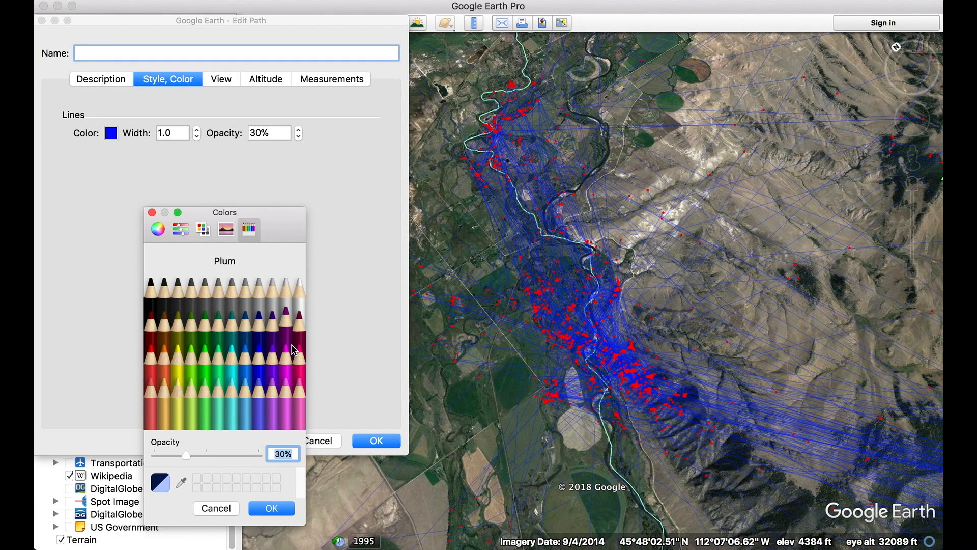
left_click(299, 396)
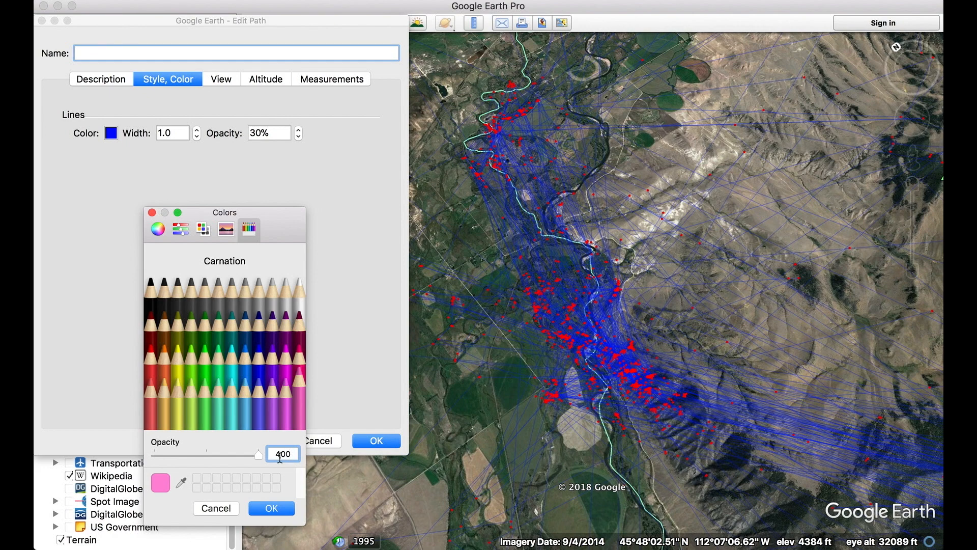
left_click(274, 508)
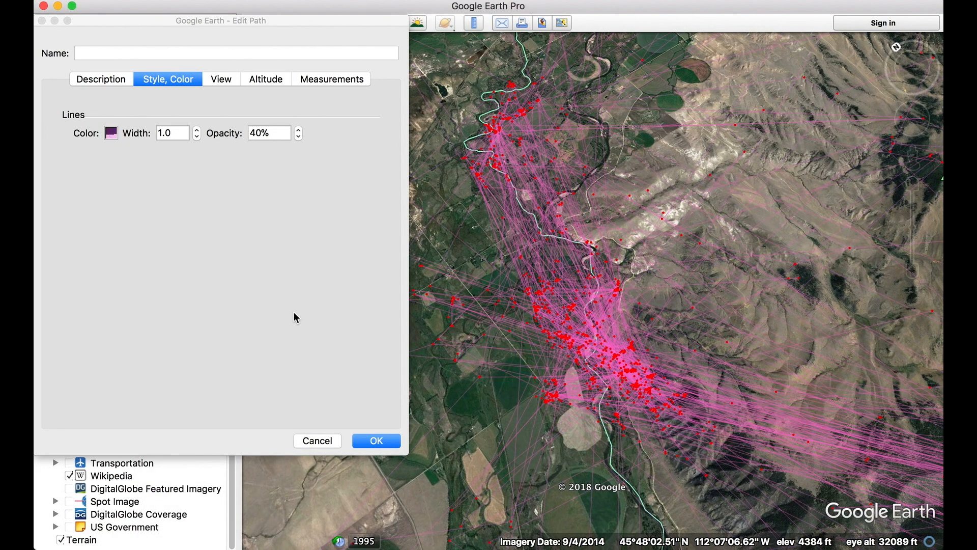
- Set the path's line width to 3.0 and its opacity to 20%, and apply the style
left_click(163, 131)
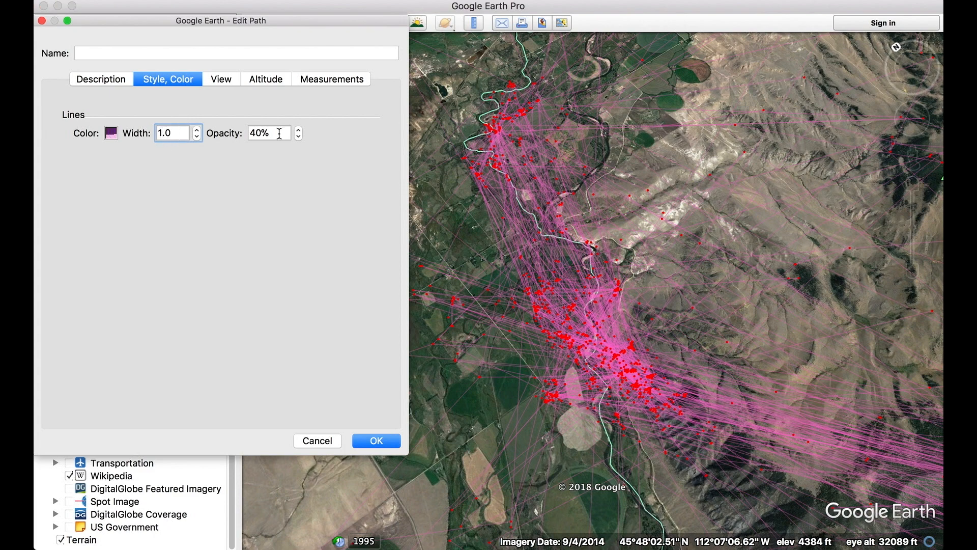
key("BackSpace")
type("3")
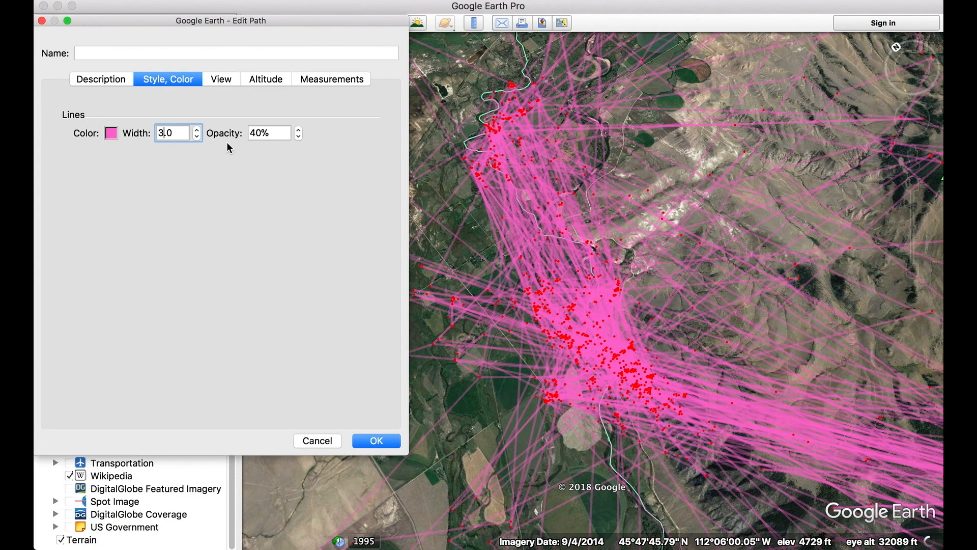
left_click(257, 133)
key("BackSpace")
type("2")
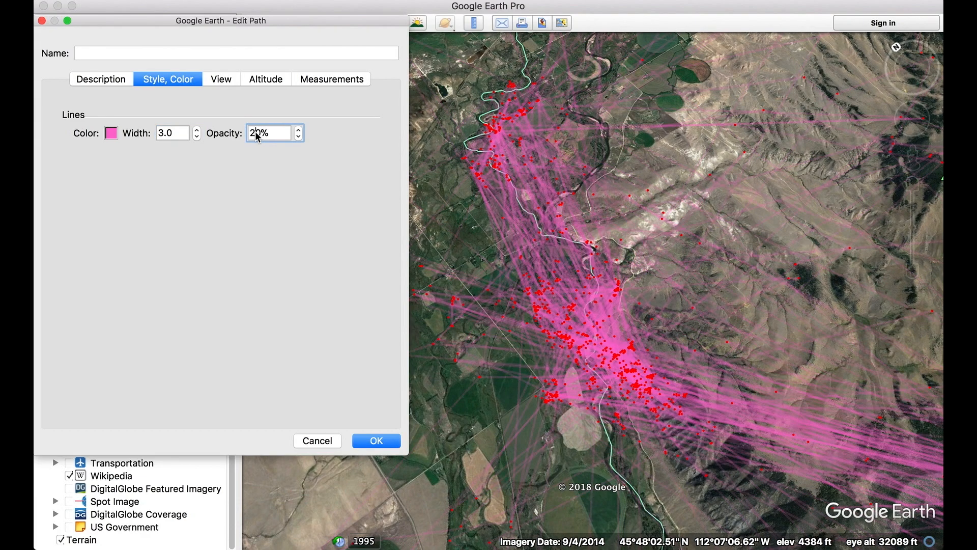
left_click(375, 441)
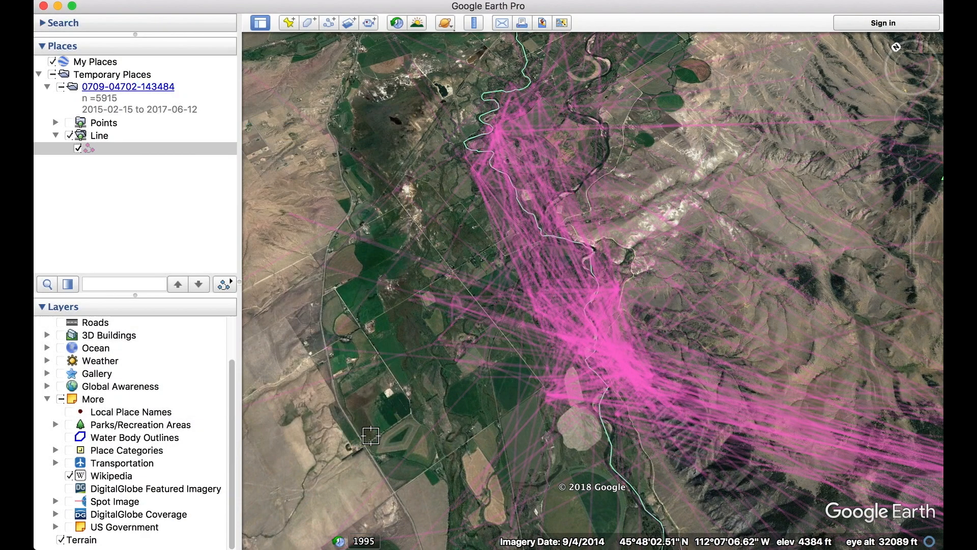
- Collapse and hide the dataset's Line folder, and switch on its Points folder
scroll(370, 433, "down", 5)
scroll(371, 433, "down", 5)
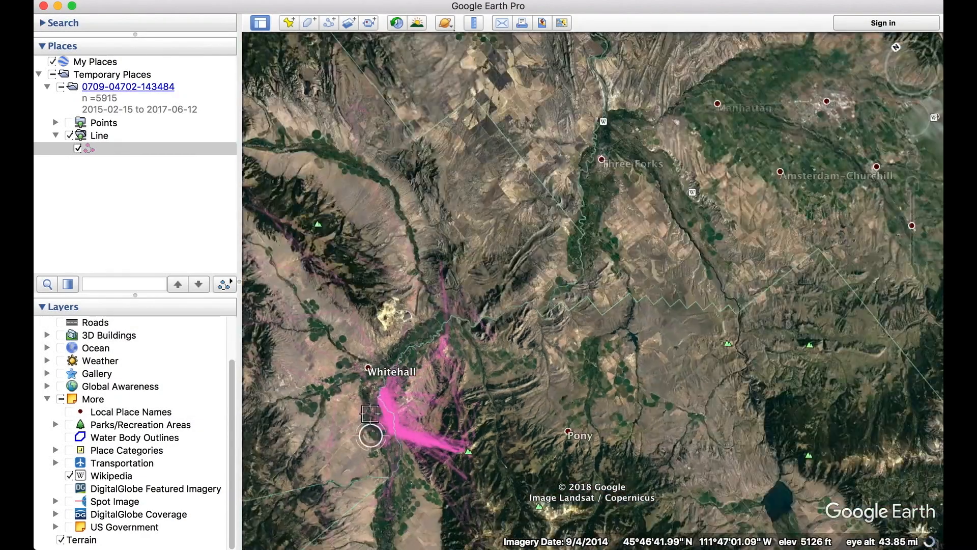
left_click_drag(376, 336, 659, 187)
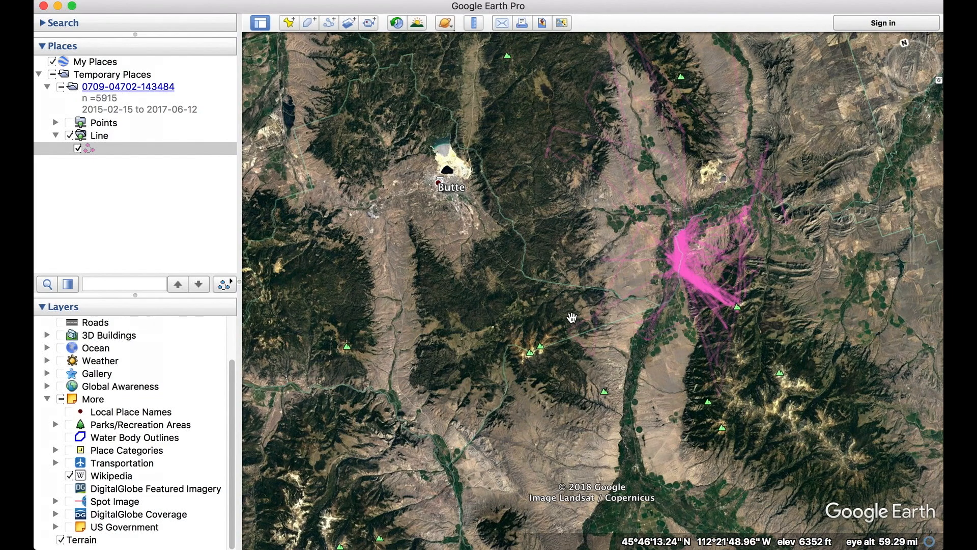
left_click(99, 137)
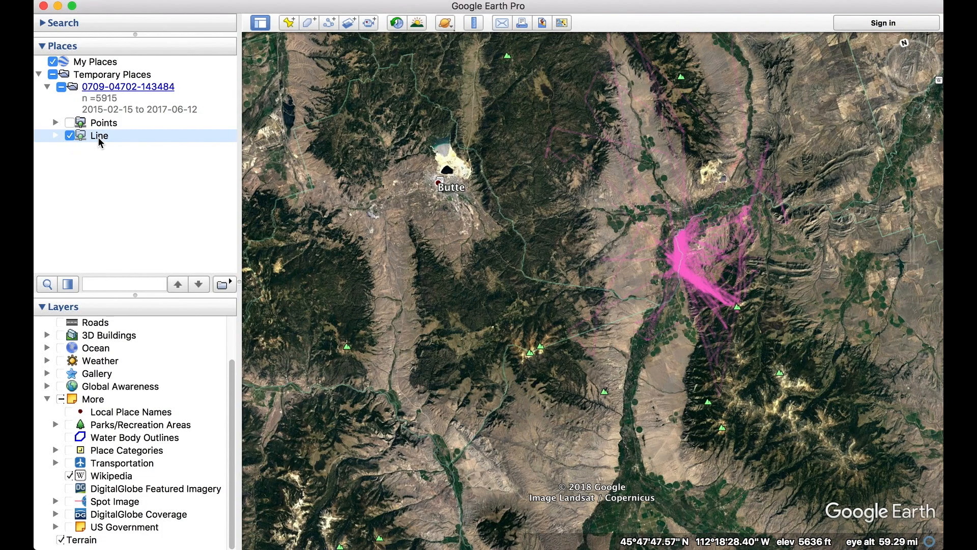
key("space")
key("Up")
key("space")
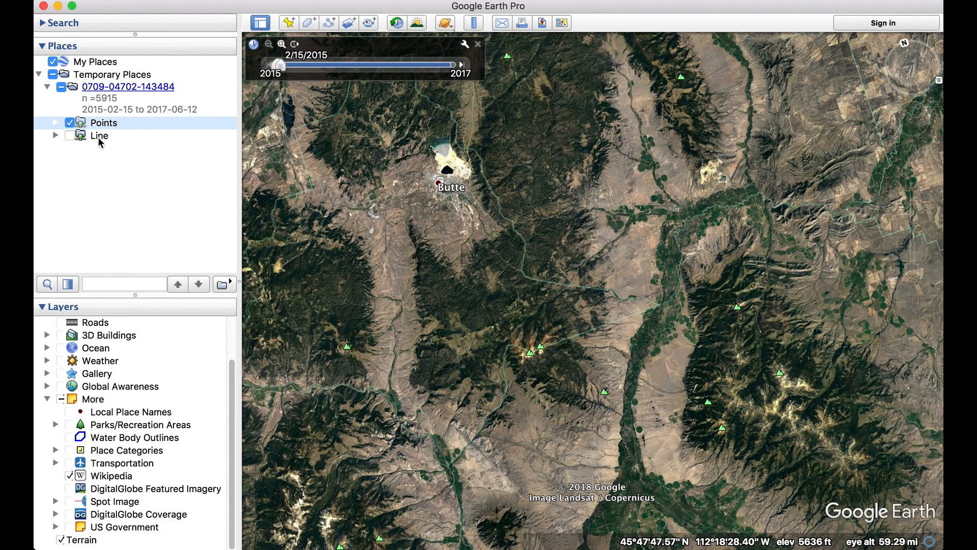
- Bring the tracking point near the Bitterroot Range into view across western Montana and show the Line folder alongside the points
scroll(540, 270, "down", 6)
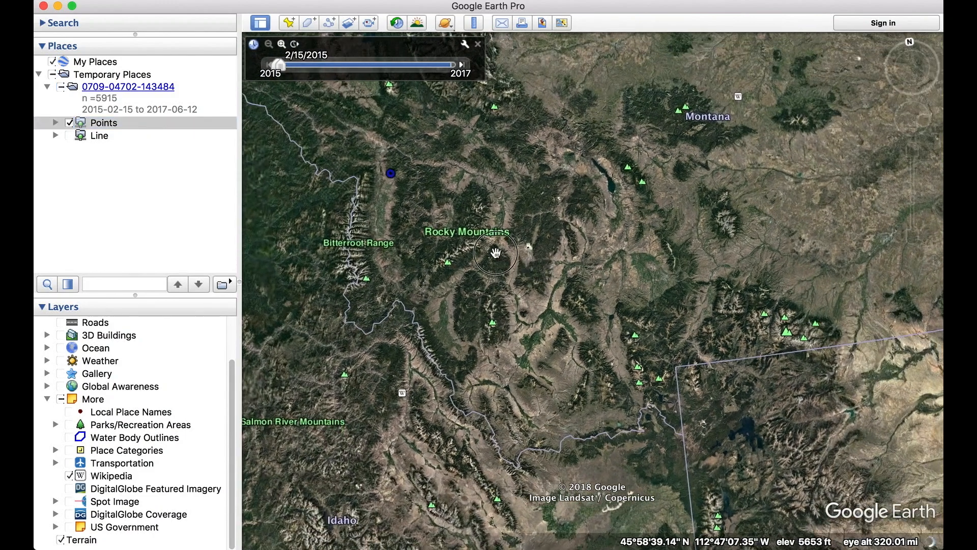
left_click_drag(537, 267, 541, 374)
scroll(543, 378, "down", 3)
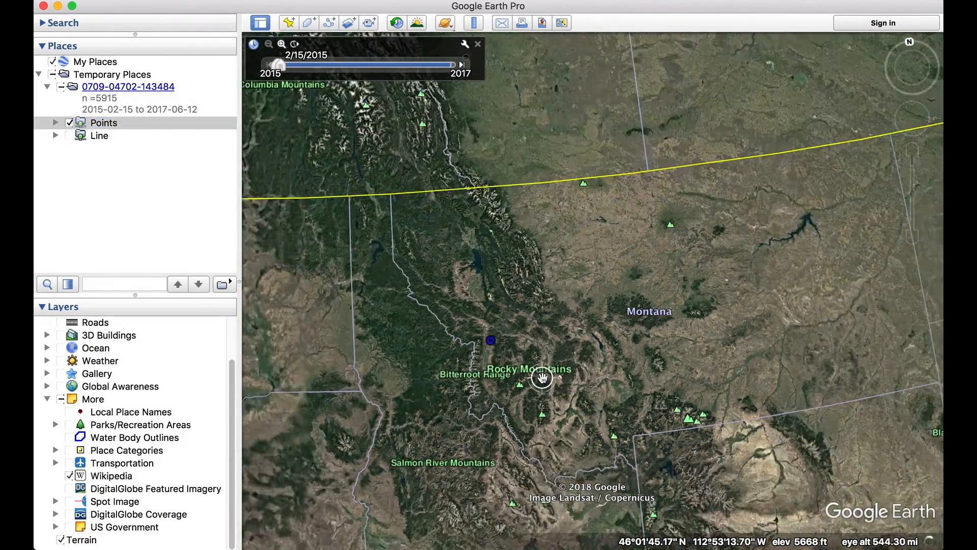
scroll(536, 347, "up", 2)
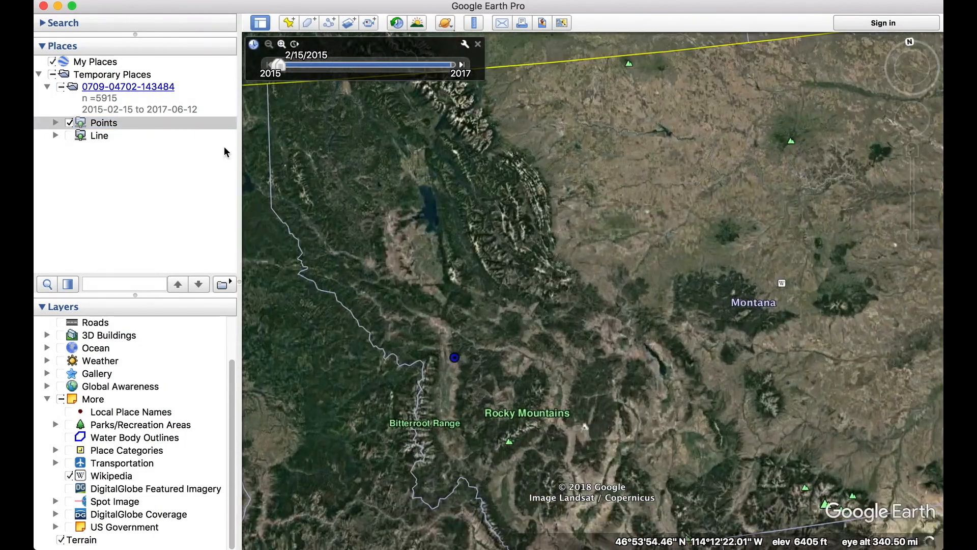
left_click(69, 135)
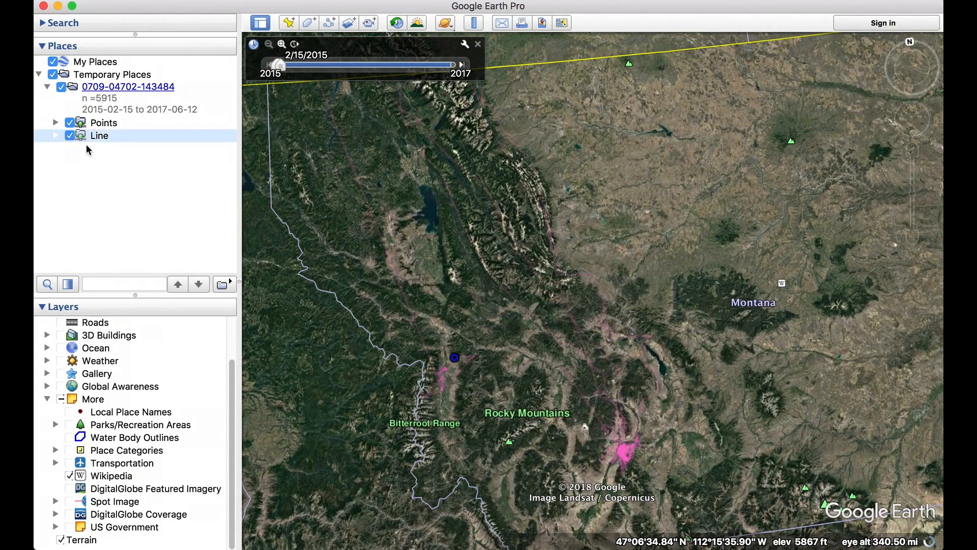
- Expand the dataset's Points folder and look through its earliest time-stamped entries
left_click_drag(573, 403, 619, 322)
right_click_drag(619, 323, 605, 307)
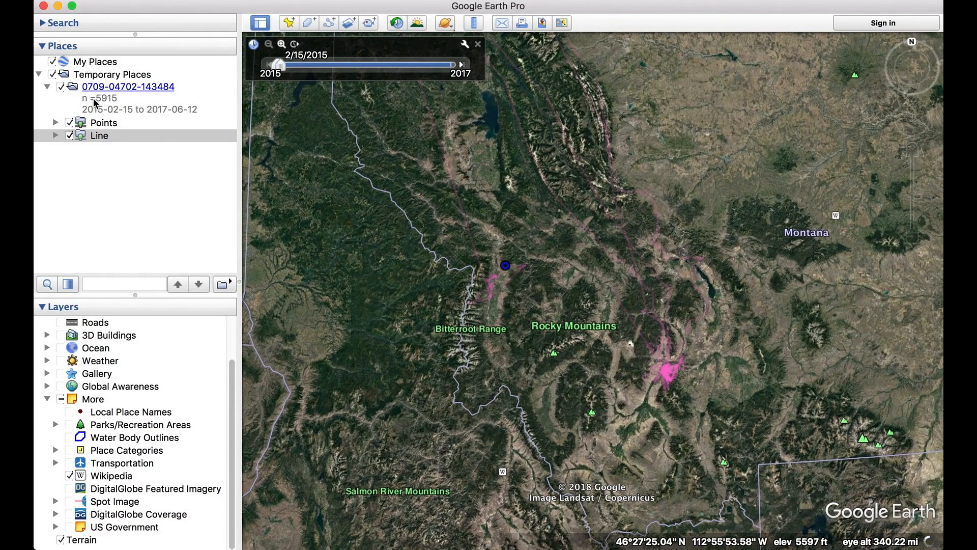
left_click(55, 123)
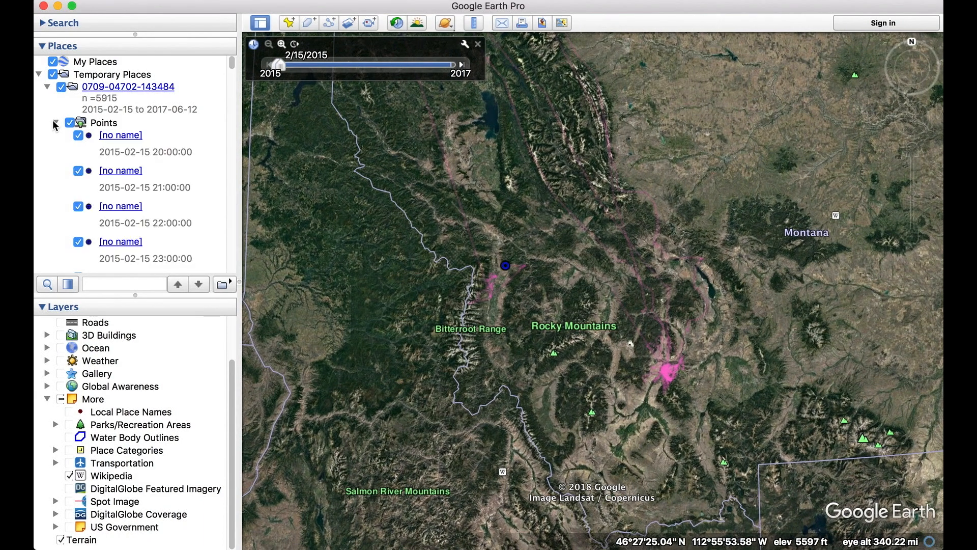
left_click(174, 158)
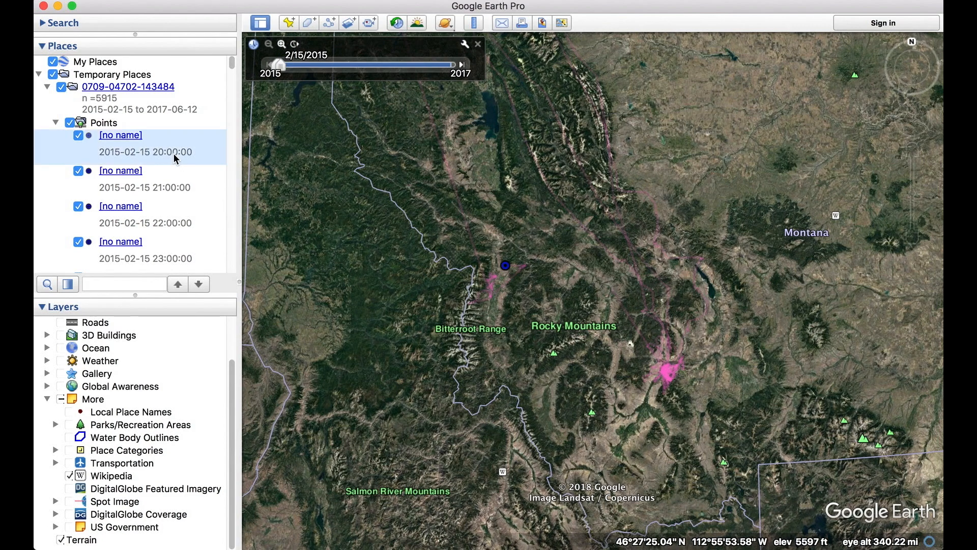
scroll(175, 158, "down", 5)
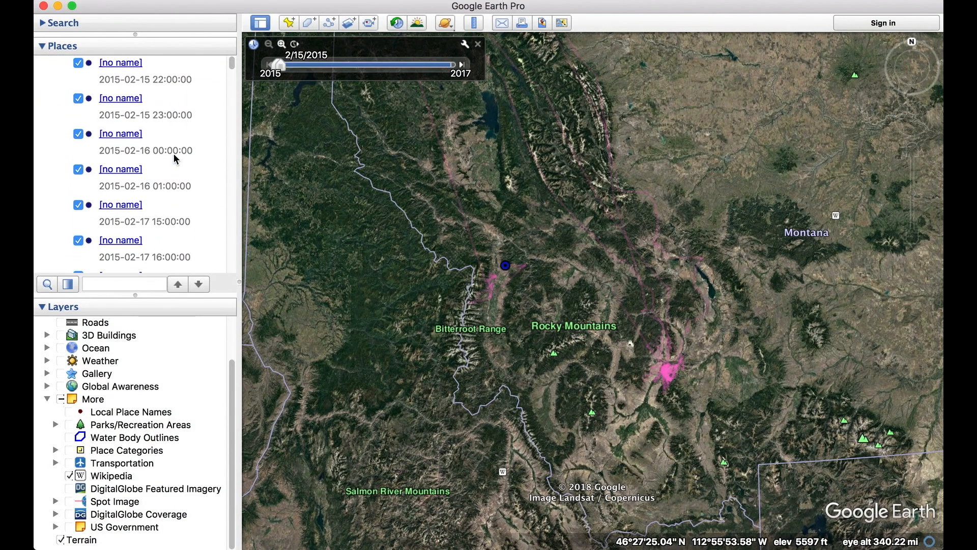
scroll(175, 158, "up", 5)
scroll(175, 158, "up", 1)
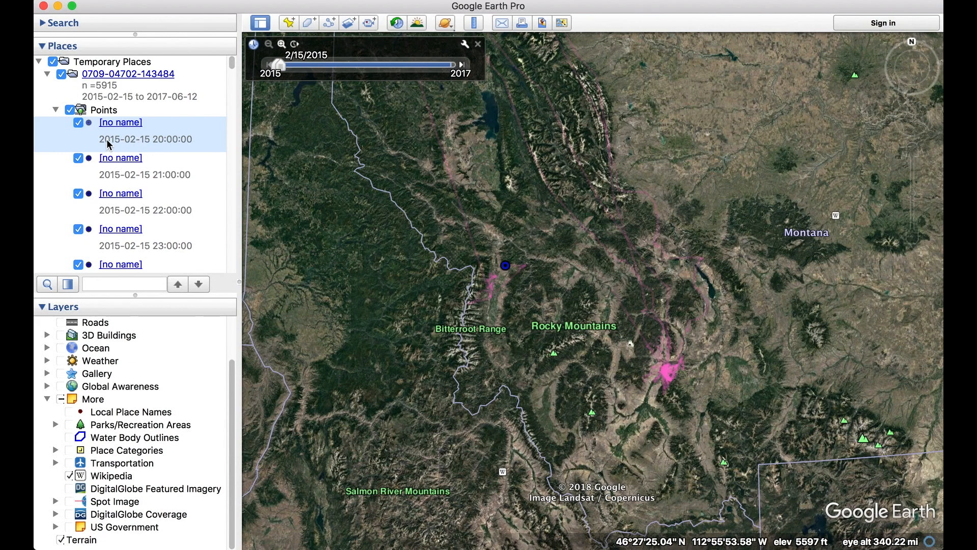
double_click(157, 139)
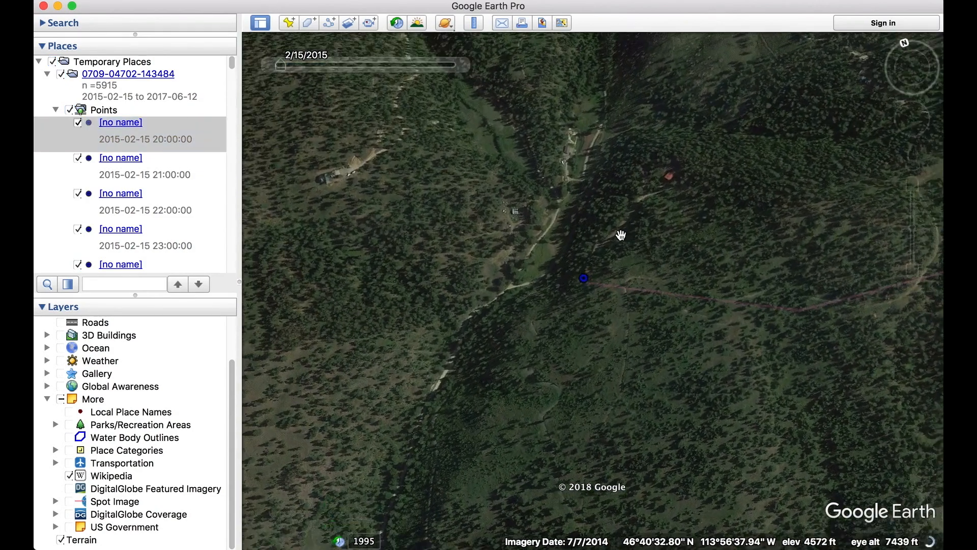
scroll(620, 235, "down", 5)
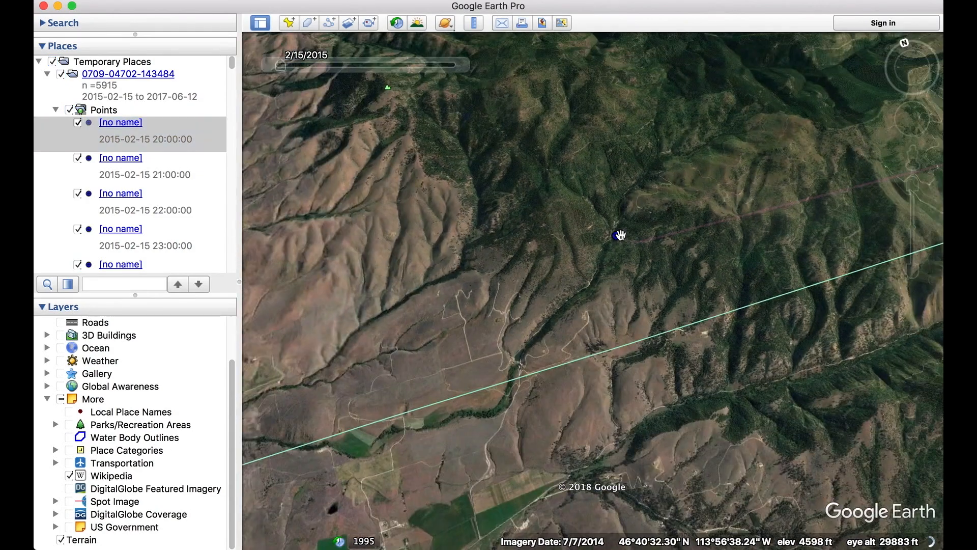
scroll(620, 234, "down", 5)
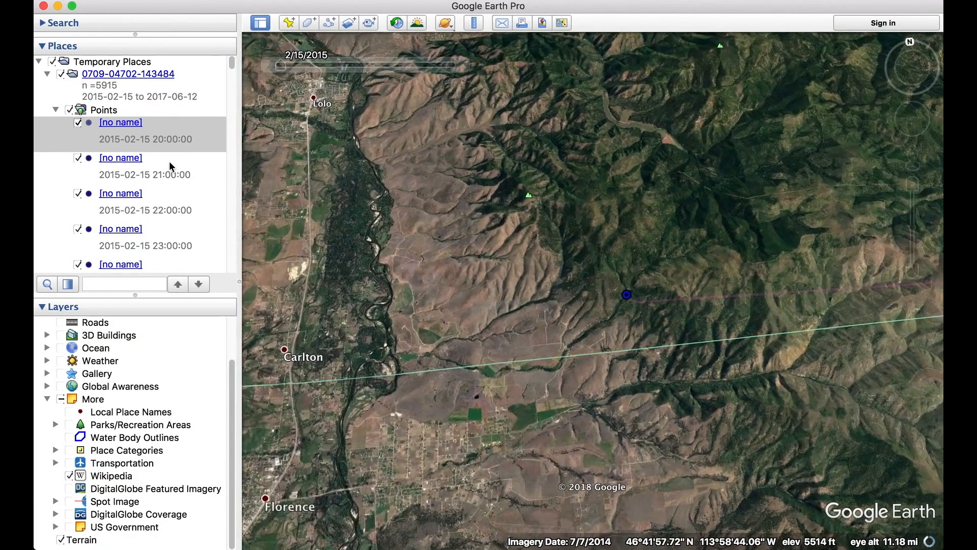
- Go to the final time-stamped entries in the Points folder and examine the route around Missoula and the Bitterroot Range
scroll(163, 140, "down", 3)
scroll(163, 141, "up", 5)
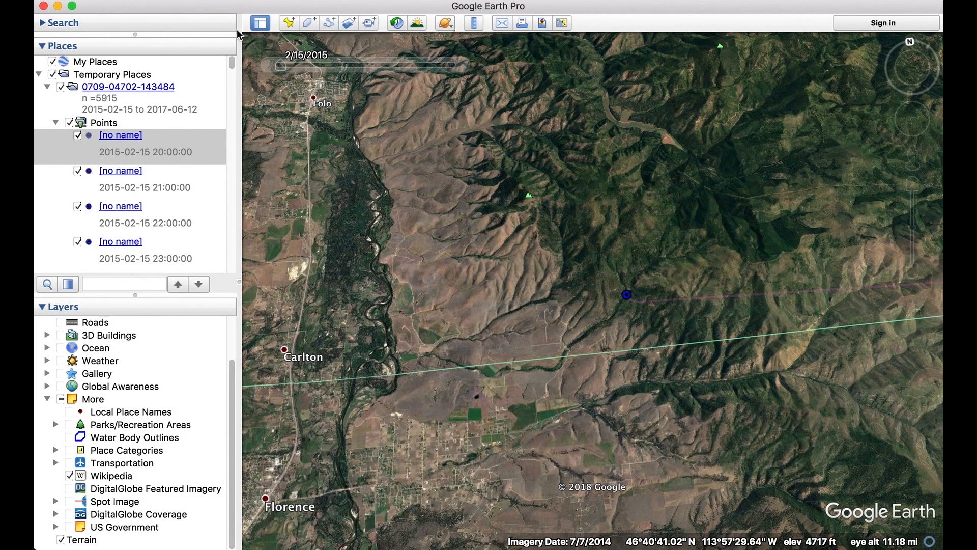
left_click_drag(233, 64, 228, 296)
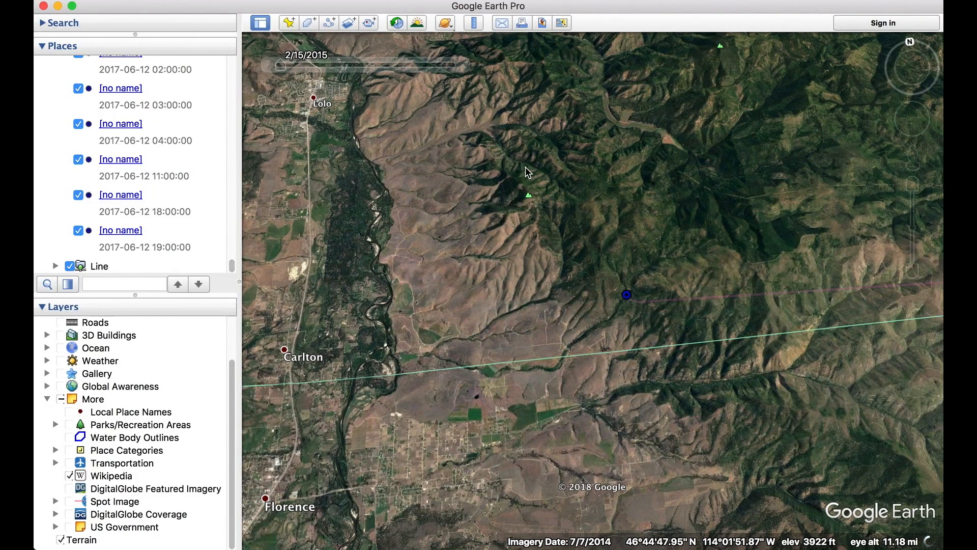
scroll(440, 253, "down", 5)
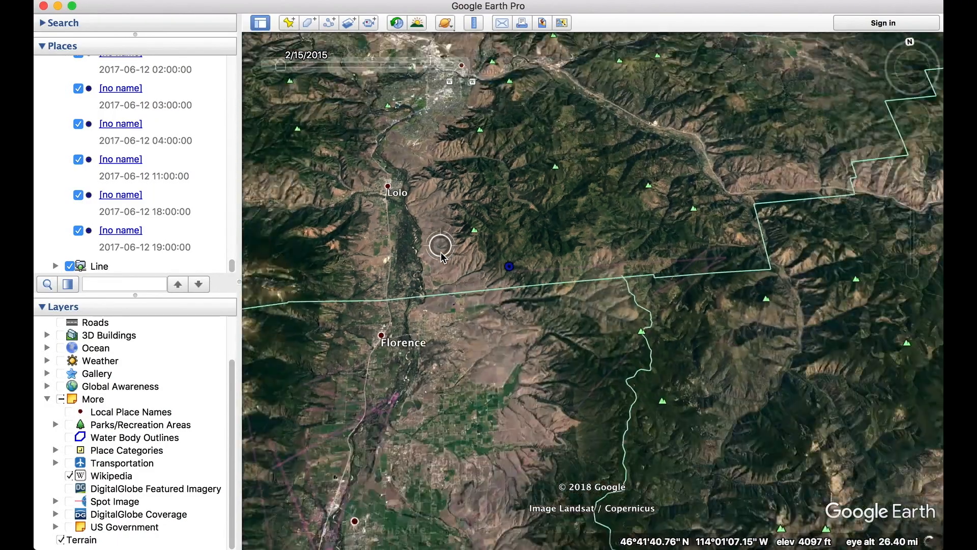
scroll(440, 252, "down", 4)
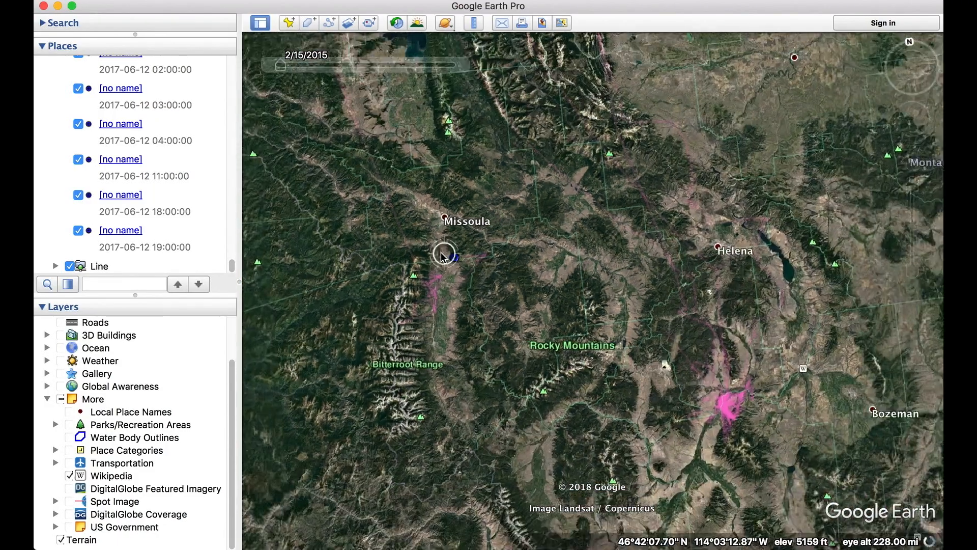
scroll(440, 252, "up", 2)
scroll(441, 252, "up", 5)
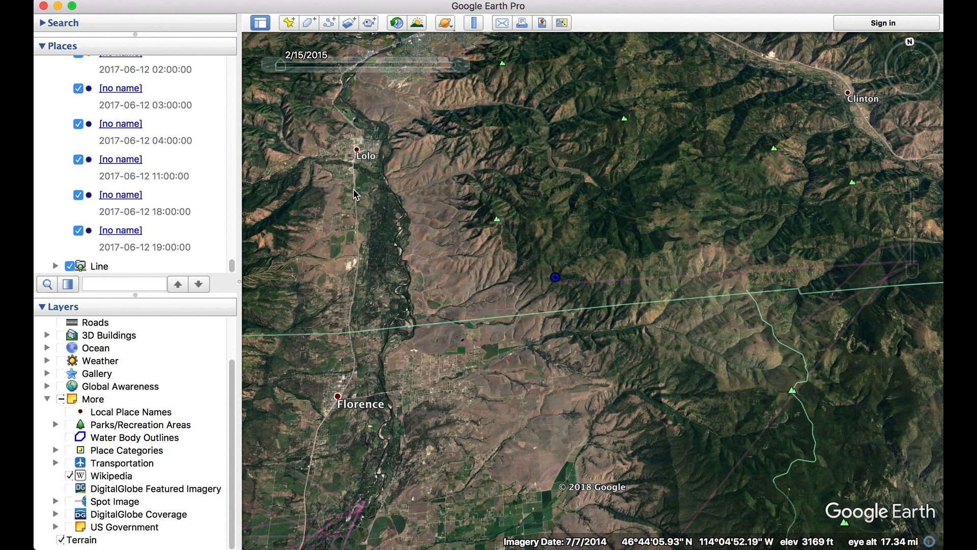
left_click(520, 188)
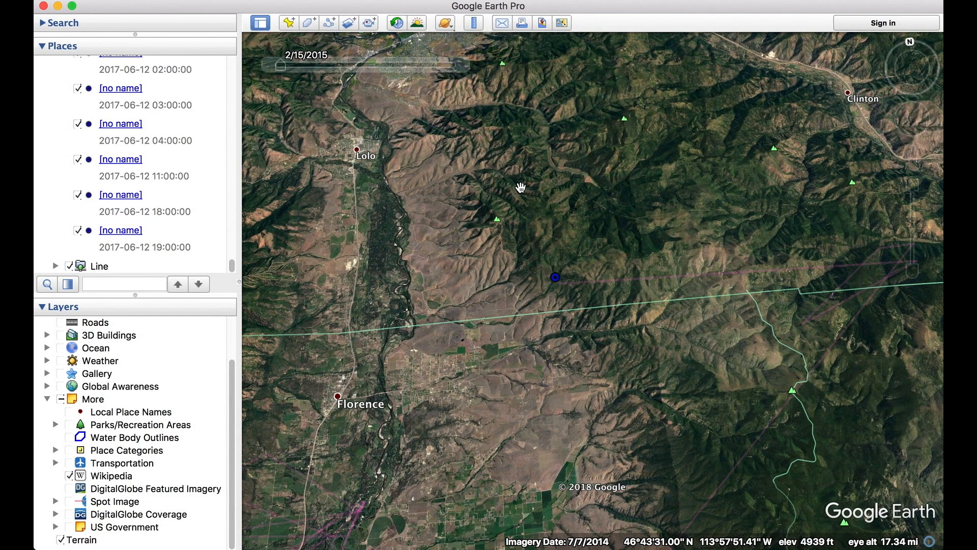
left_click(147, 245)
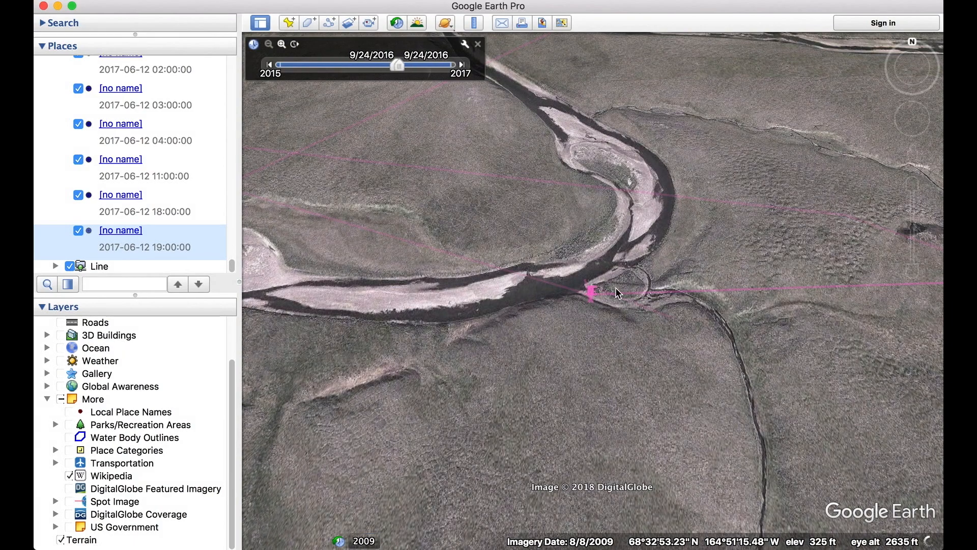
left_click(617, 286)
key("r")
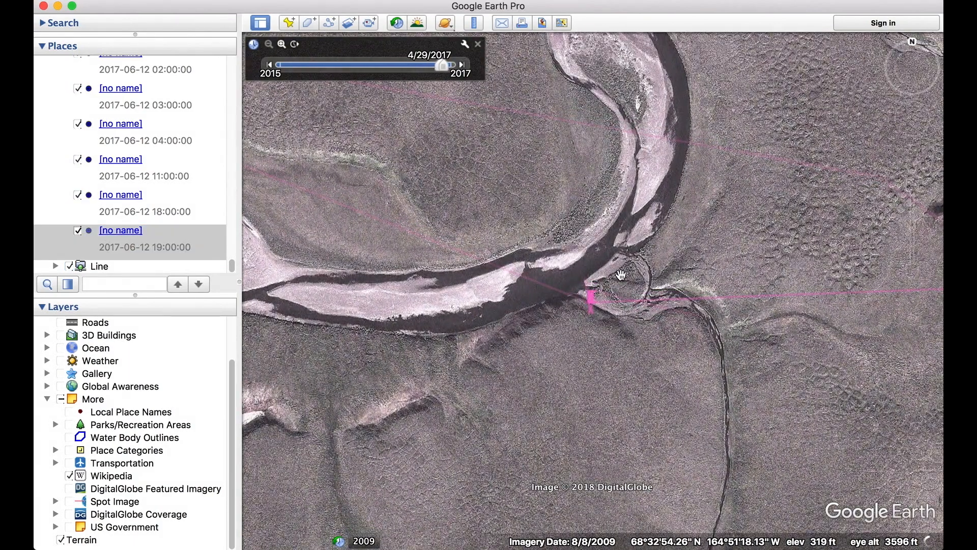
- Examine the last point's location in northwestern Alaska and the route leading away from it across North America
scroll(620, 275, "down", 5)
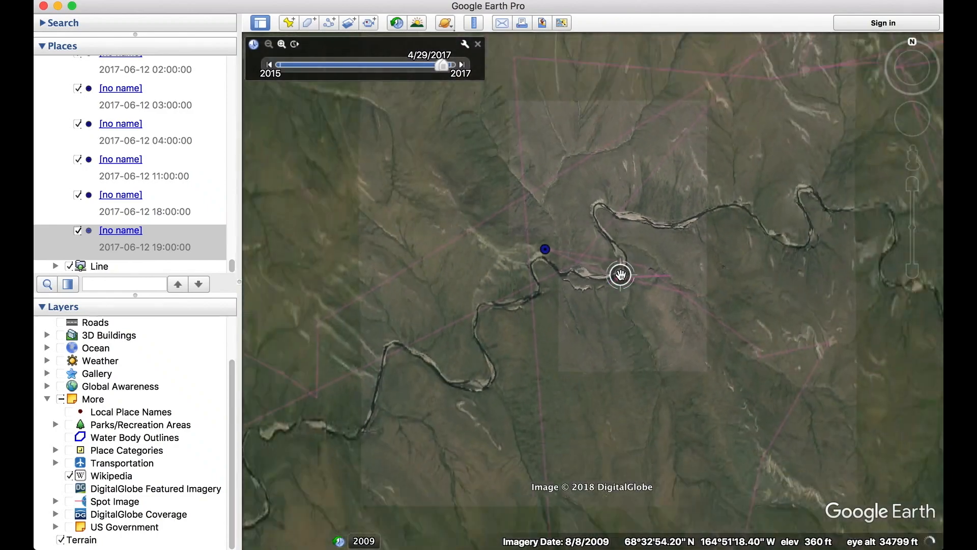
scroll(621, 274, "down", 5)
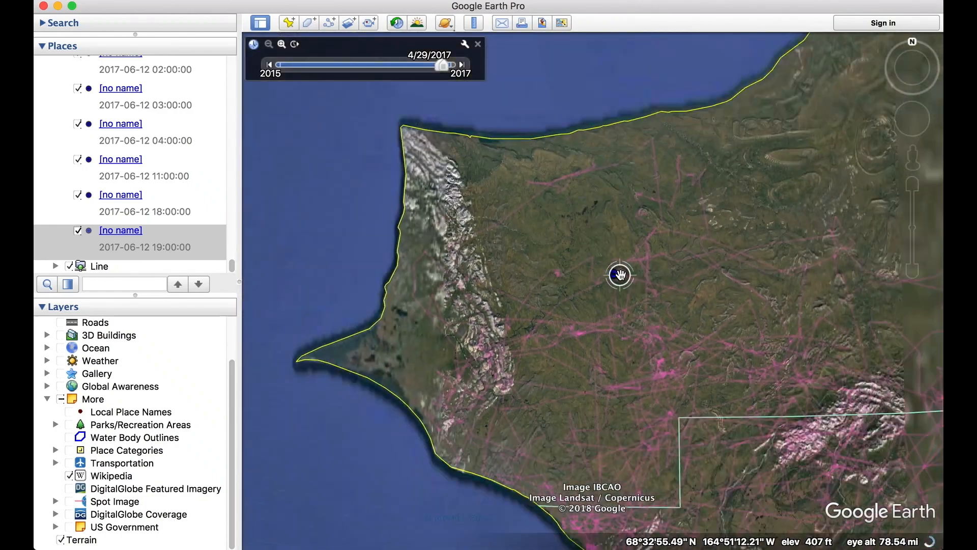
scroll(621, 275, "down", 5)
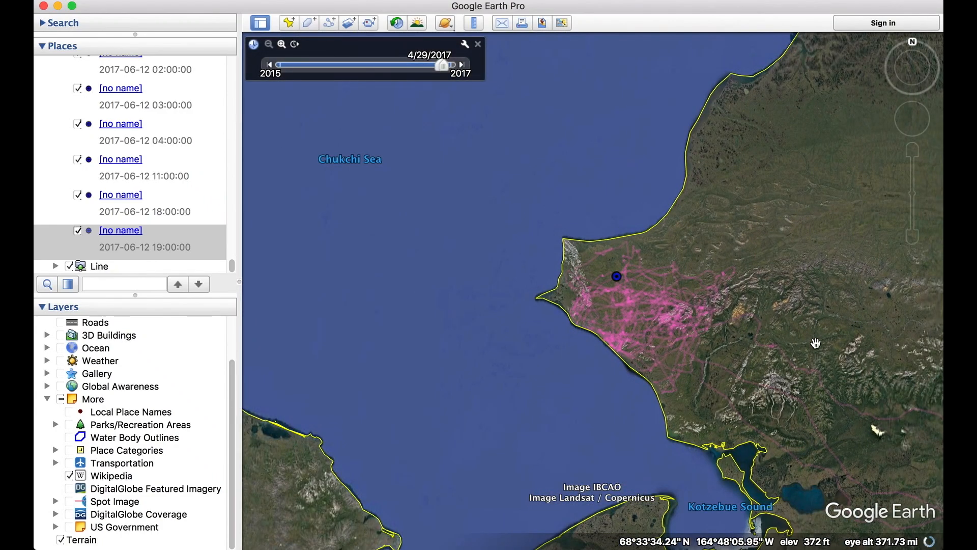
left_click_drag(816, 343, 605, 318)
scroll(605, 319, "down", 5)
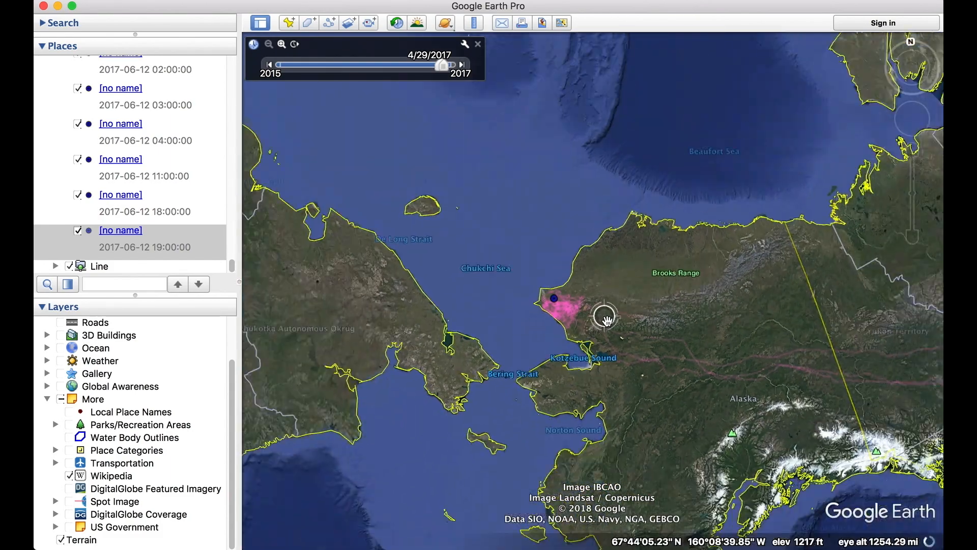
scroll(606, 320, "down", 5)
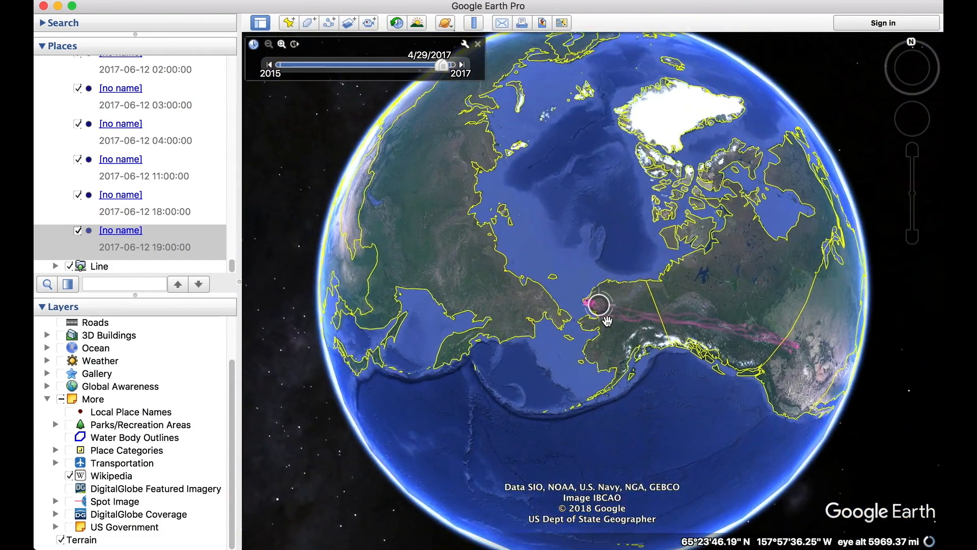
scroll(607, 319, "up", 8)
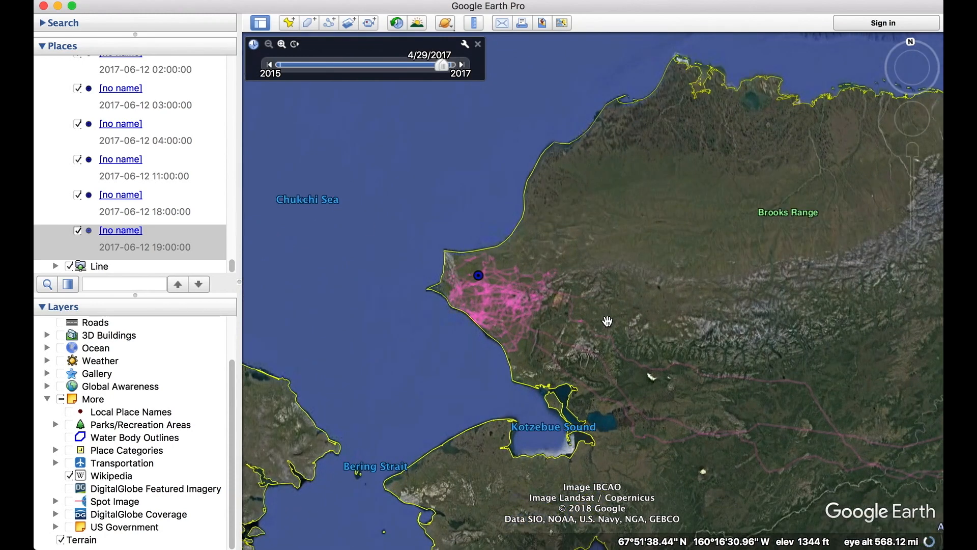
- Return to the beginning of the Points entries, collapse that folder, and select the Line folder
scroll(190, 175, "up", 15)
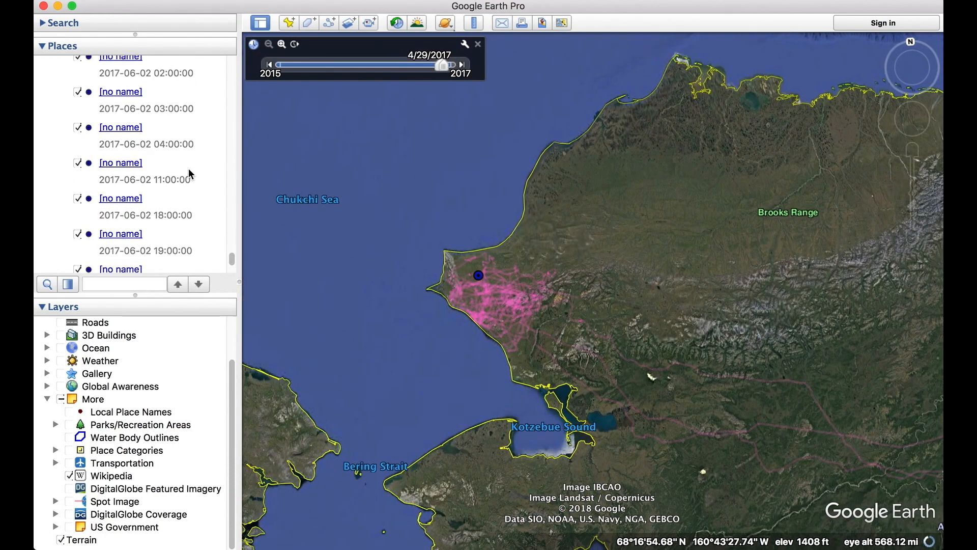
scroll(192, 186, "up", 10)
left_click_drag(231, 248, 222, 50)
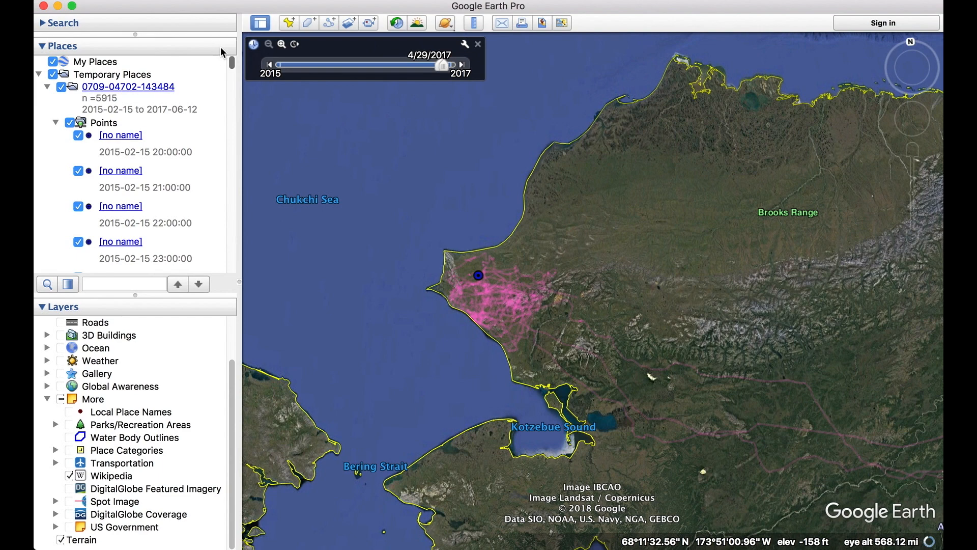
left_click(55, 123)
left_click(126, 127)
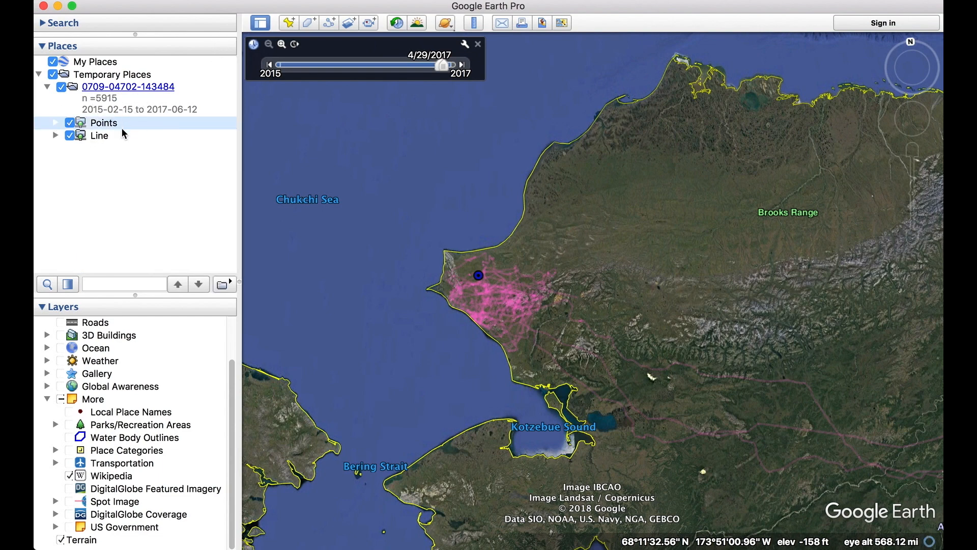
left_click(121, 139)
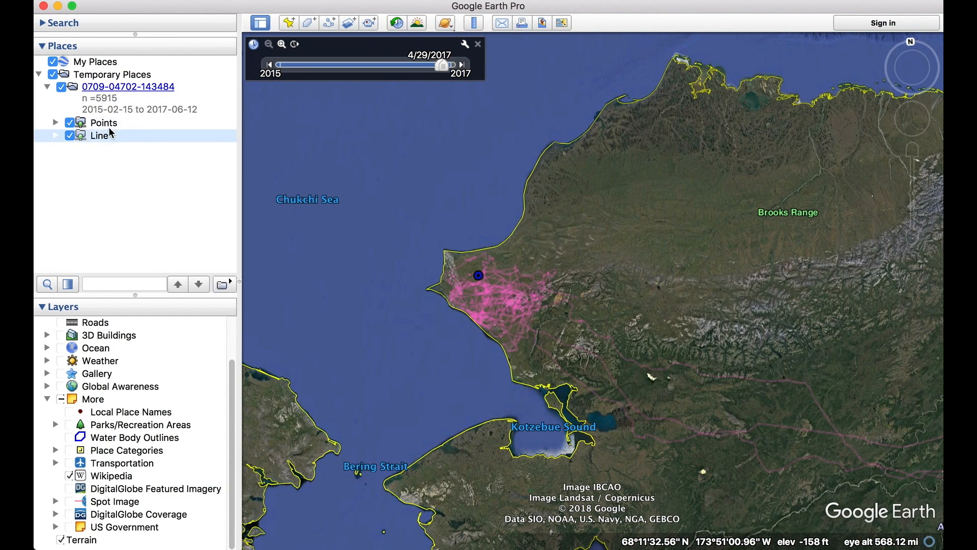
- Display all tracking points along the whole route by widening the time range to 2/15/2015 through 4/29/2017
scroll(482, 265, "down", 10)
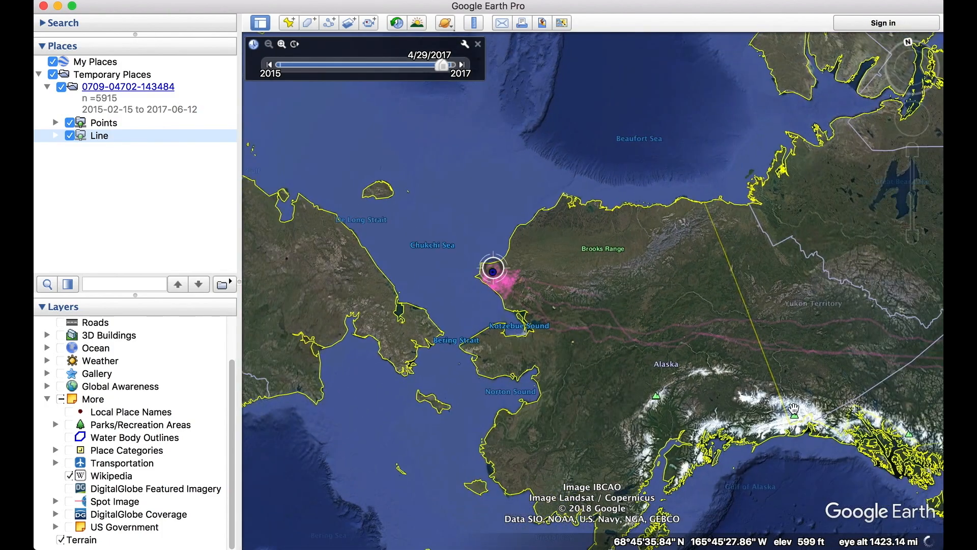
left_click_drag(835, 439, 651, 408)
scroll(646, 406, "down", 5)
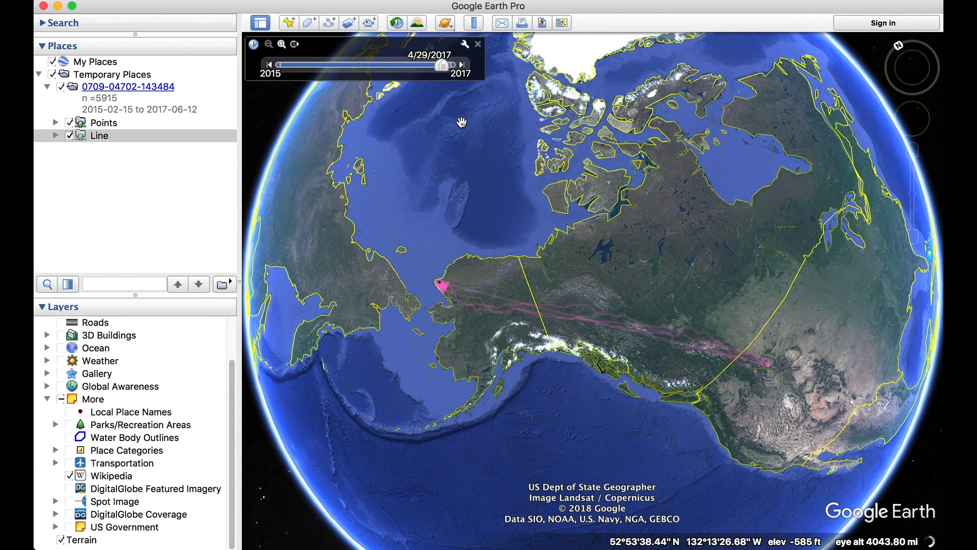
left_click_drag(436, 65, 269, 65)
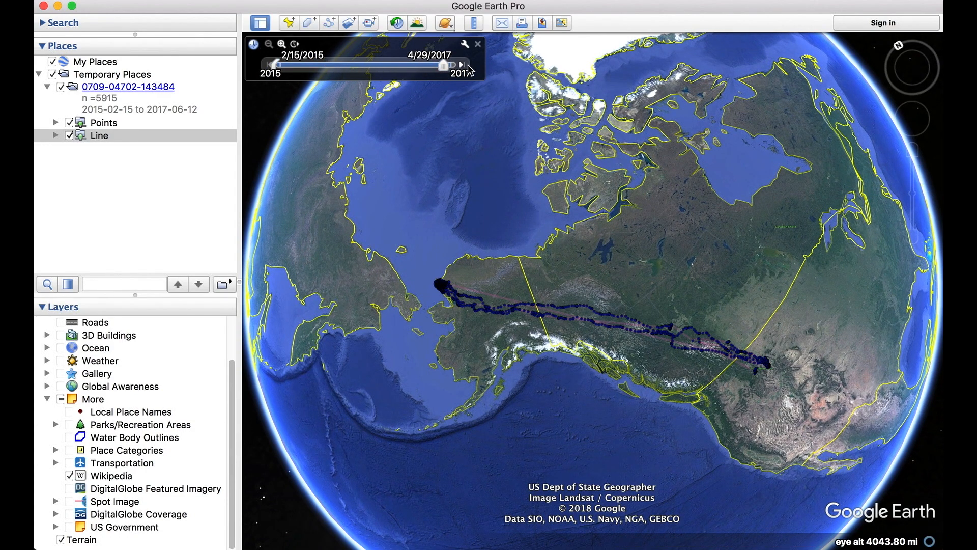
- Narrow the time range to the single date 2/15/2015 and advance it to 10/4/2015
left_click_drag(443, 65, 263, 63)
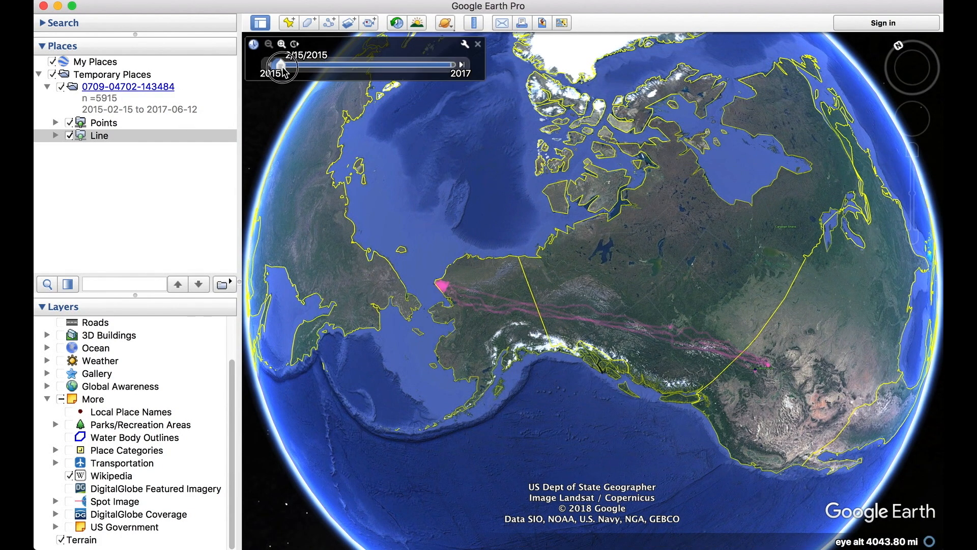
left_click_drag(284, 71, 335, 73)
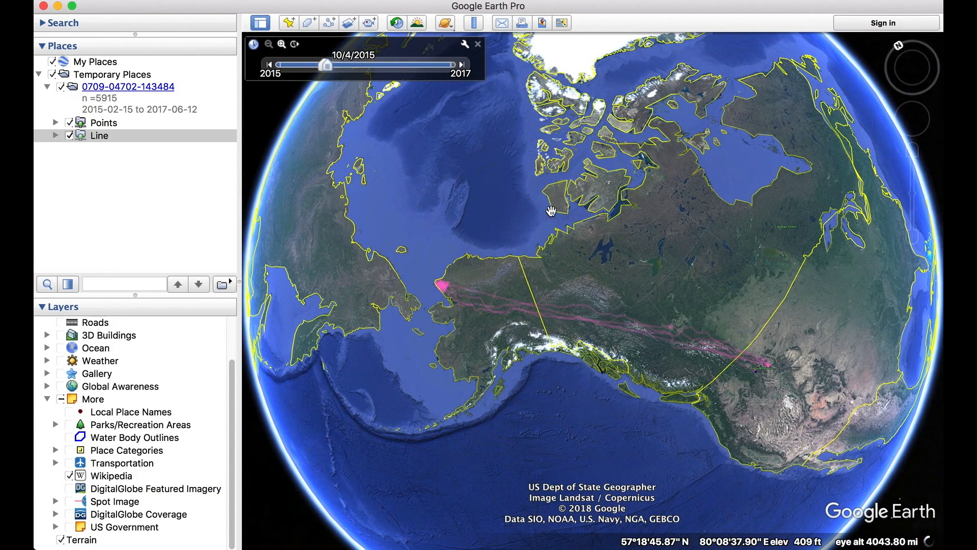
- Advance the displayed date to 1/28/2016 while following the tracking point near the Bitterroot Range and Rocky Mountains
double_click(743, 371)
scroll(749, 372, "up", 5)
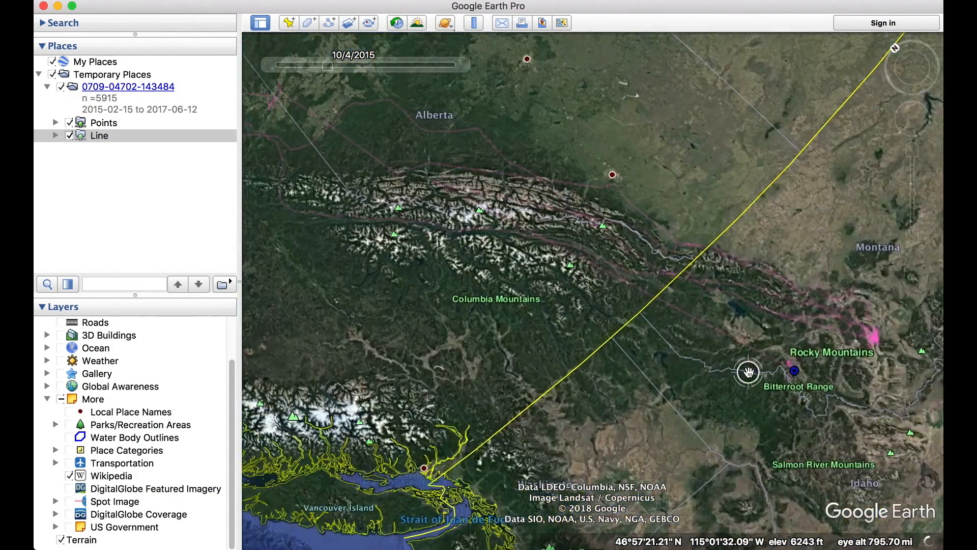
left_click_drag(786, 392, 633, 359)
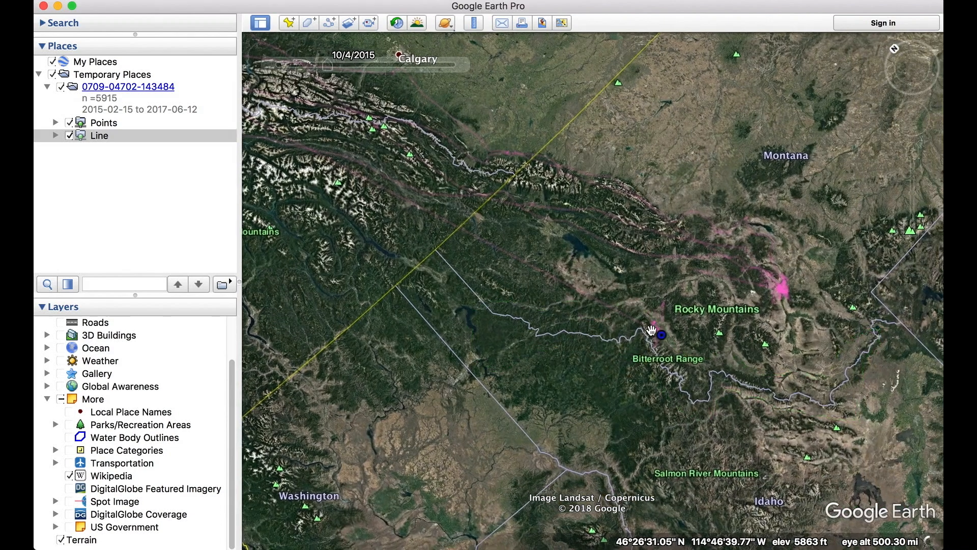
mouse_move(328, 68)
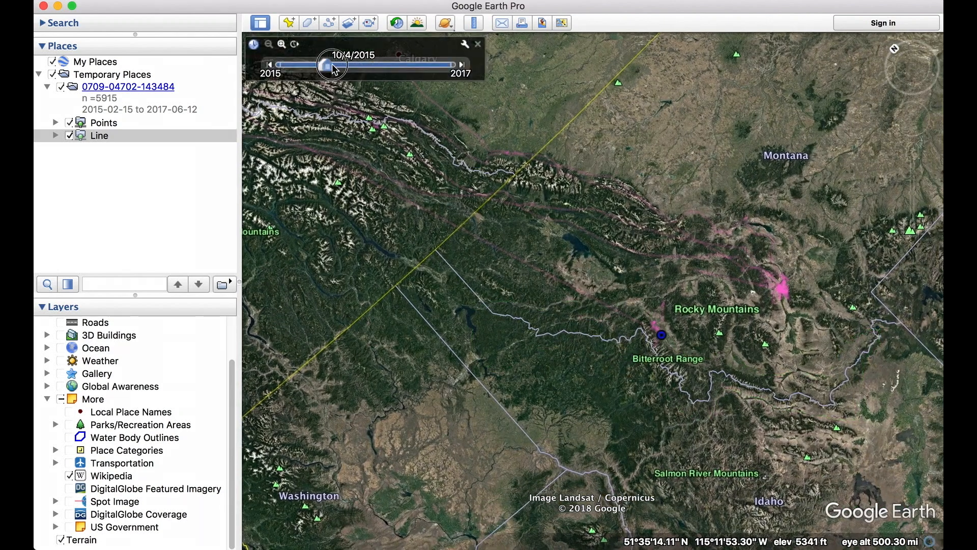
mouse_move(334, 69)
left_mouse_down()
mouse_move(364, 73)
mouse_move(348, 75)
left_mouse_up()
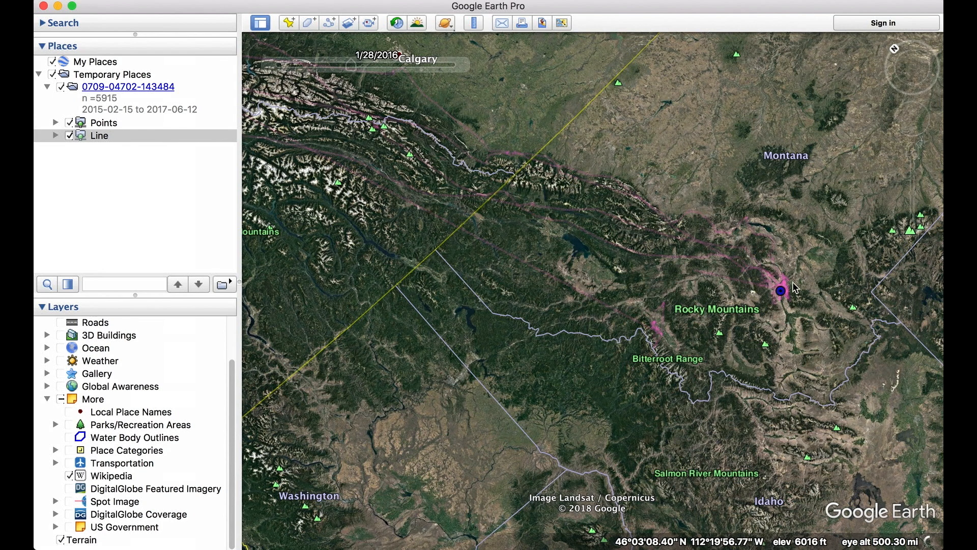
- Move the displayed date to 5/30/2016 and back to 2/25/2016 to check the point's position near the Rocky Mountains
left_click_drag(346, 72, 334, 73)
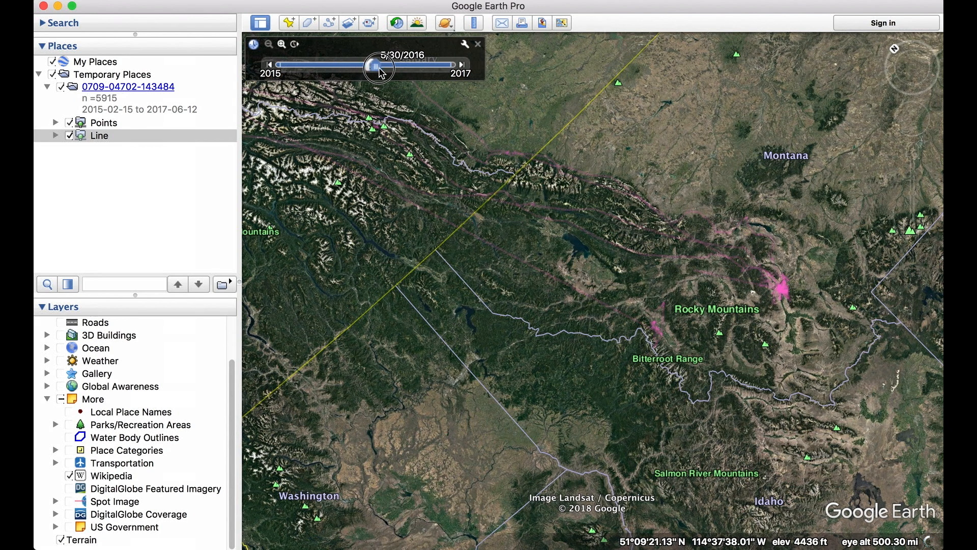
left_click_drag(381, 73, 355, 75)
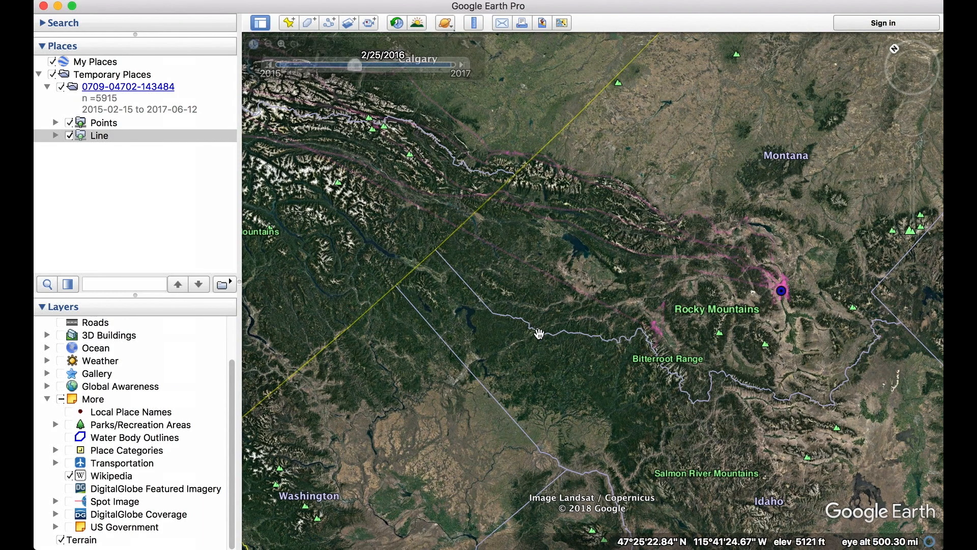
- Advance the displayed date to 3/31/2016 with the entire route from the Rocky Mountains to northwestern Alaska in view
scroll(537, 331, "down", 5)
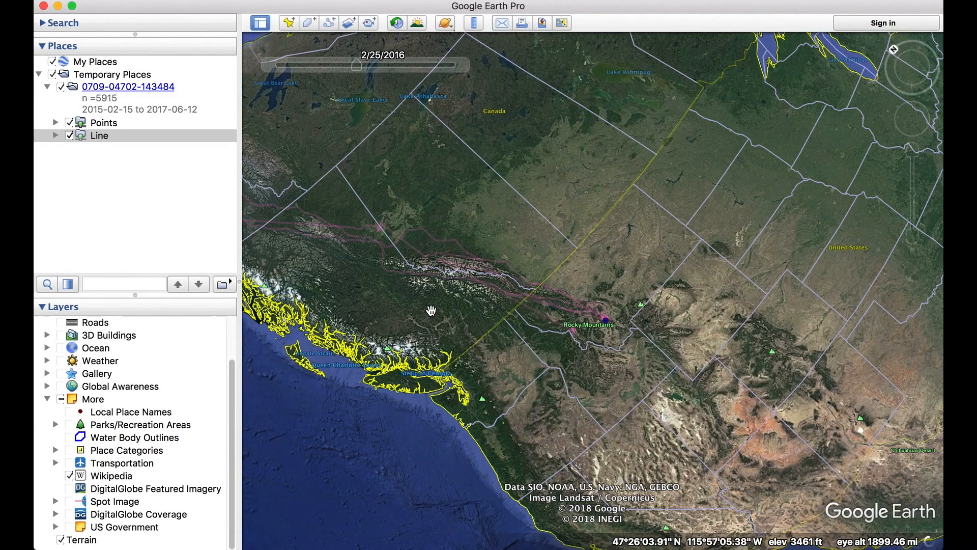
left_click_drag(431, 311, 680, 342)
scroll(680, 341, "down", 5)
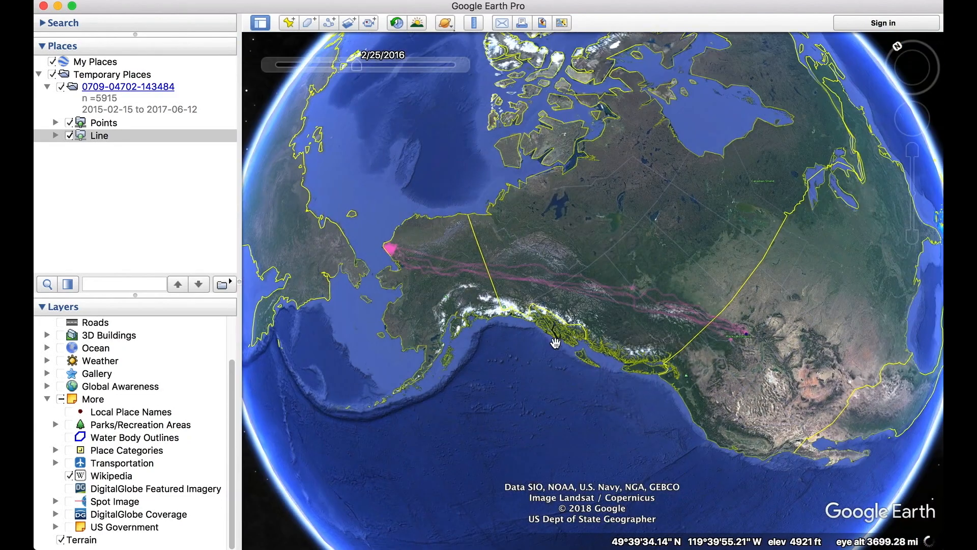
mouse_move(356, 71)
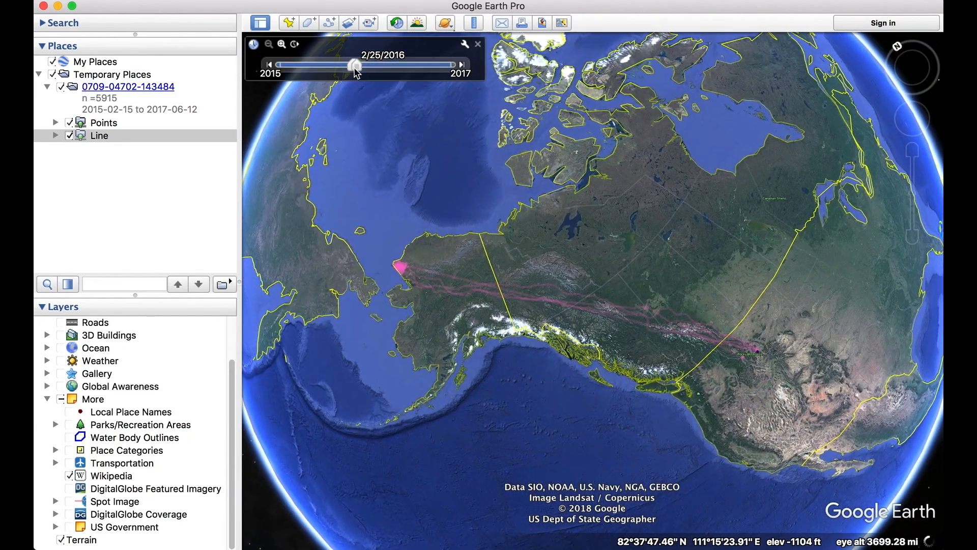
left_click_drag(358, 70, 363, 70)
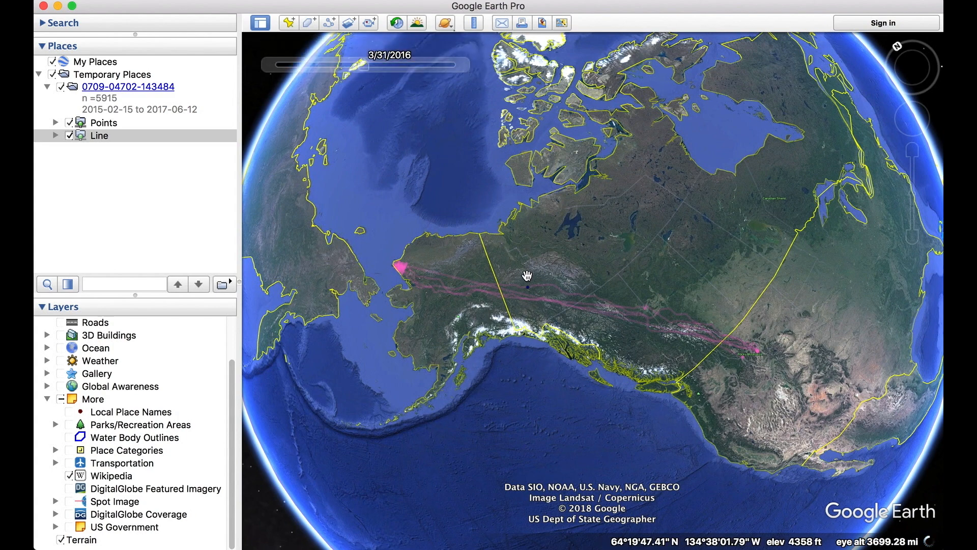
- Advance the displayed date through 4/7/2016 and on past 10/13/2016, following the tracking points along the entire route
left_click(365, 66)
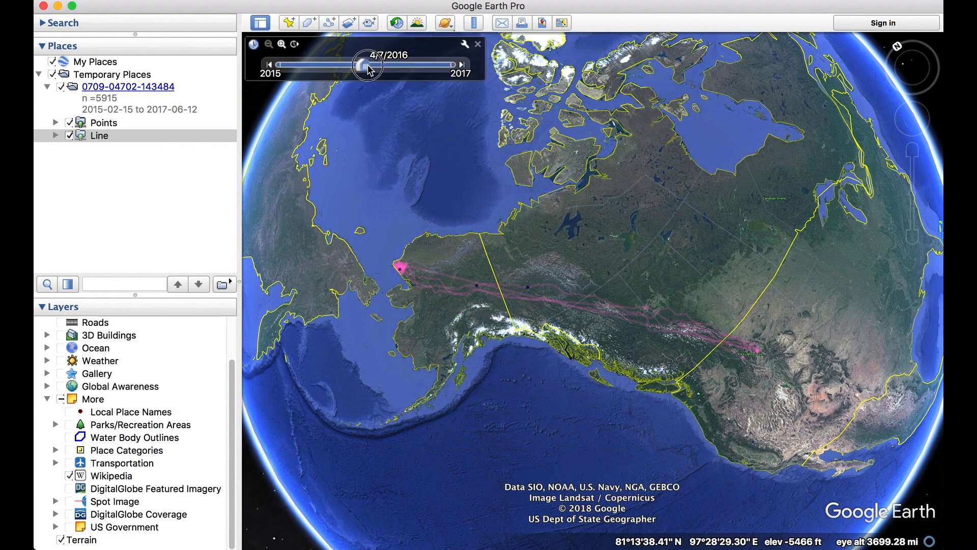
left_click_drag(369, 69, 406, 76)
left_click_drag(405, 73, 407, 76)
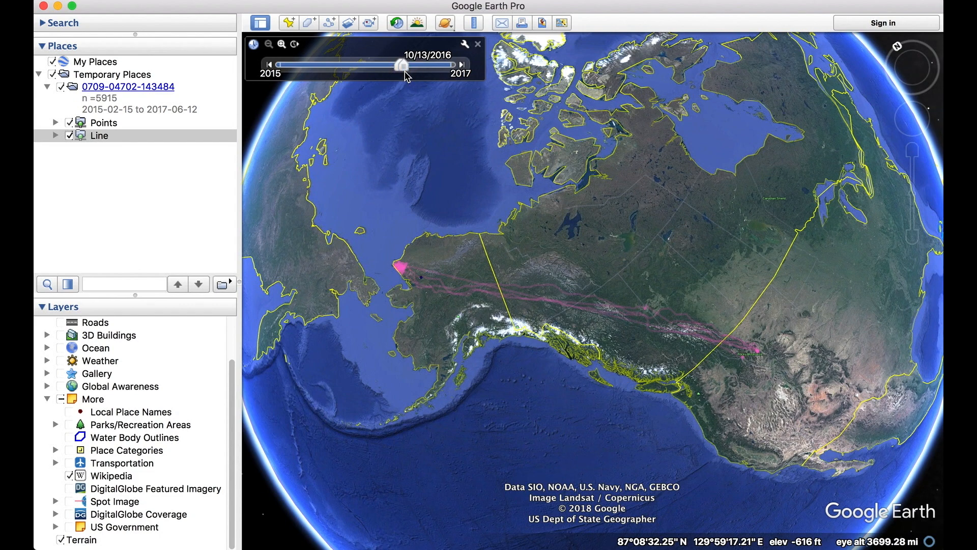
left_click_drag(407, 75, 424, 73)
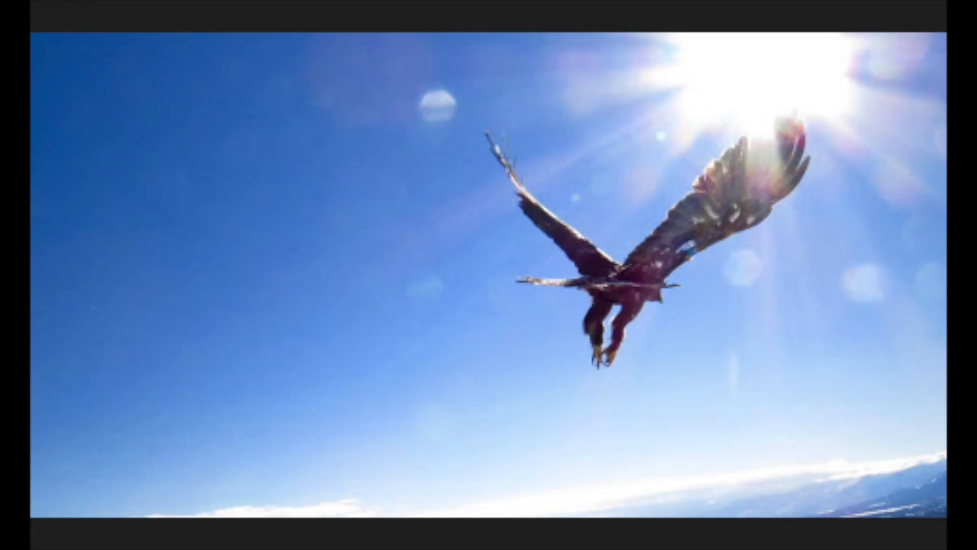